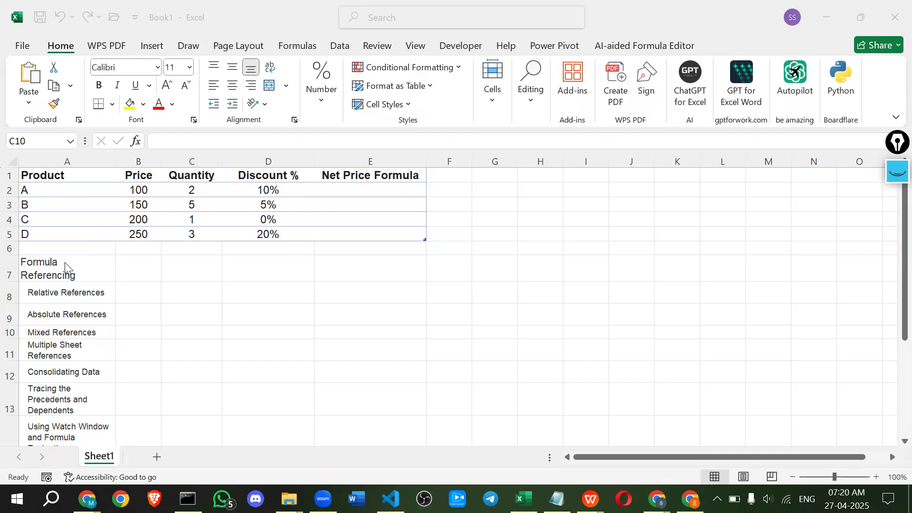
Step: Enter a formula in cell D9 that references the price in B2, and review its reference
click(306, 261)
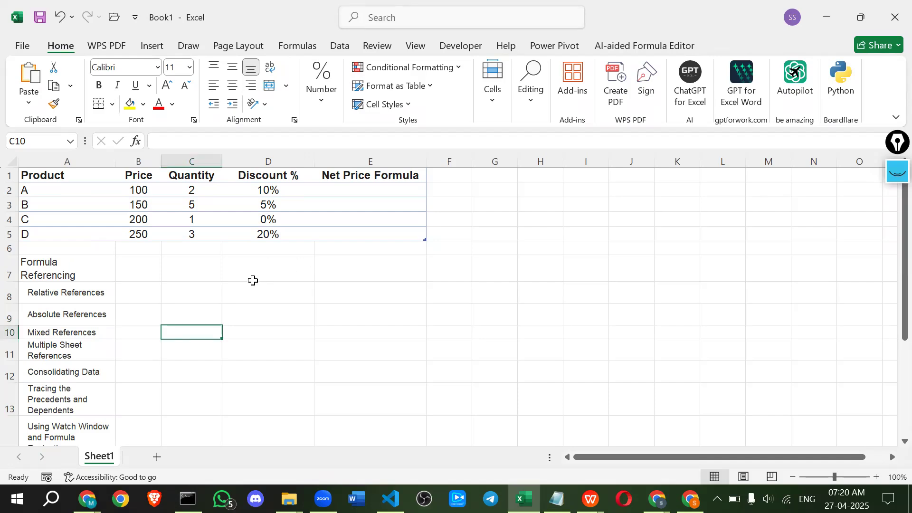
click(274, 307)
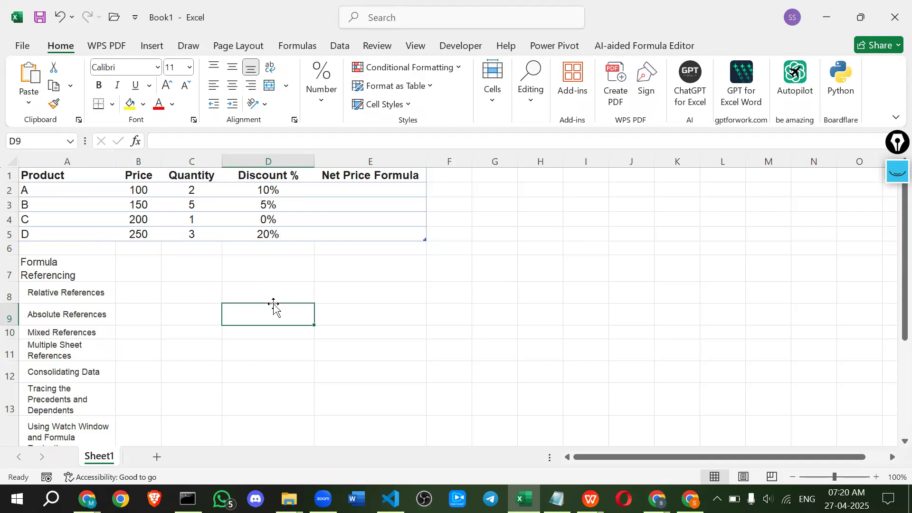
text(=)
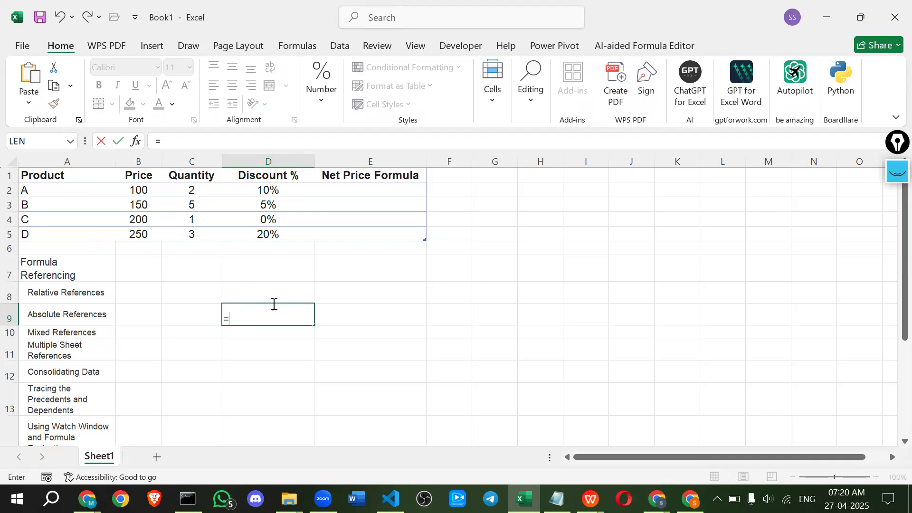
text(b3)
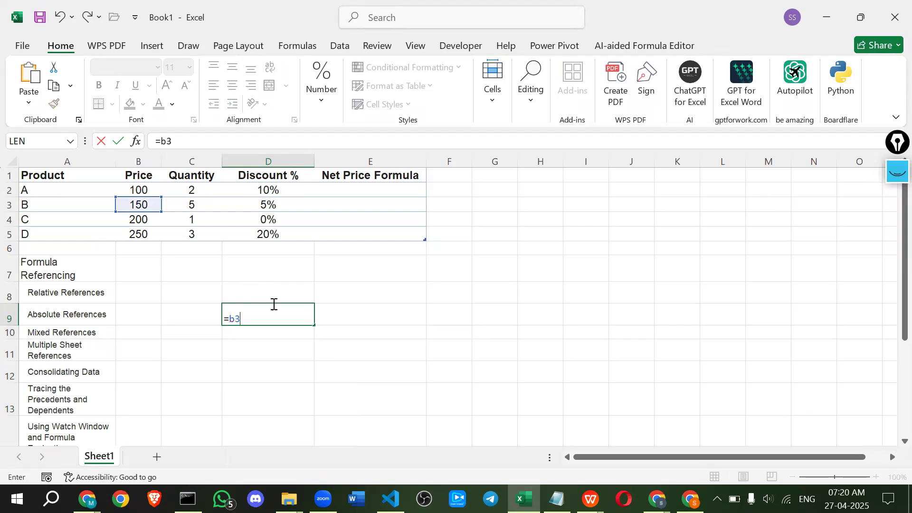
key(BackSpace)
text(2)
key(Return)
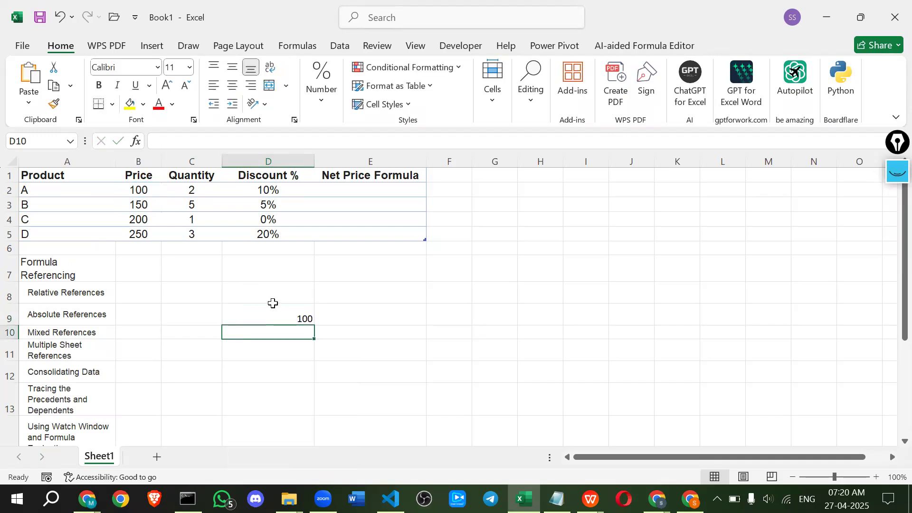
double_click(274, 315)
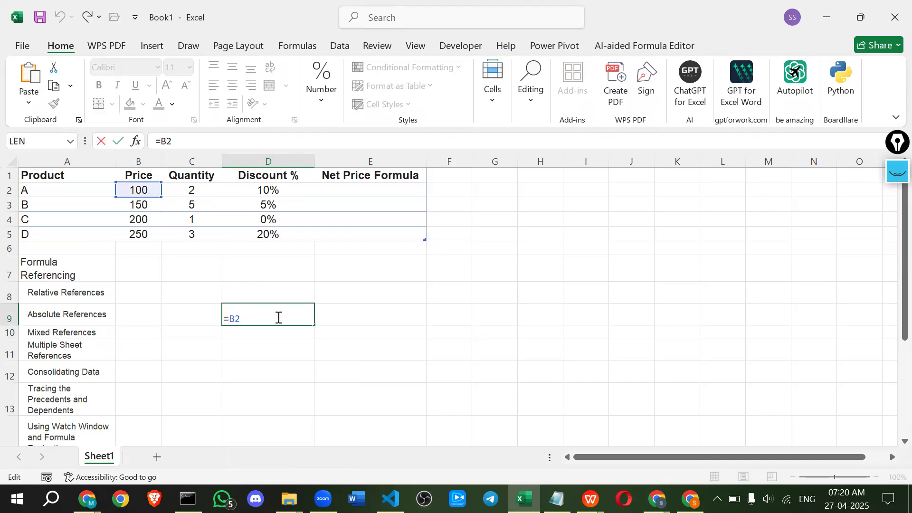
drag(223, 318, 245, 325)
click(249, 317)
key(Return)
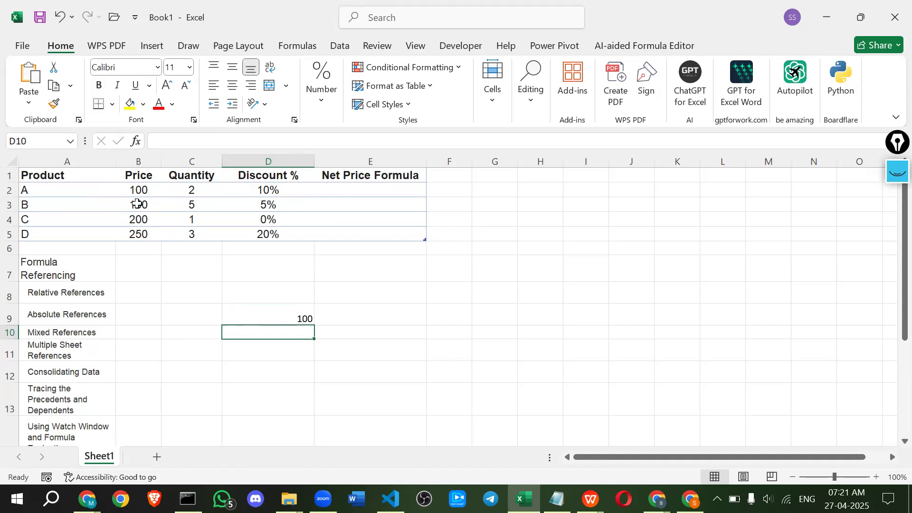
Step: Extend the formula in D9 to add all four product prices as =B2+B3+B4+B5
click(257, 319)
double_click(273, 321)
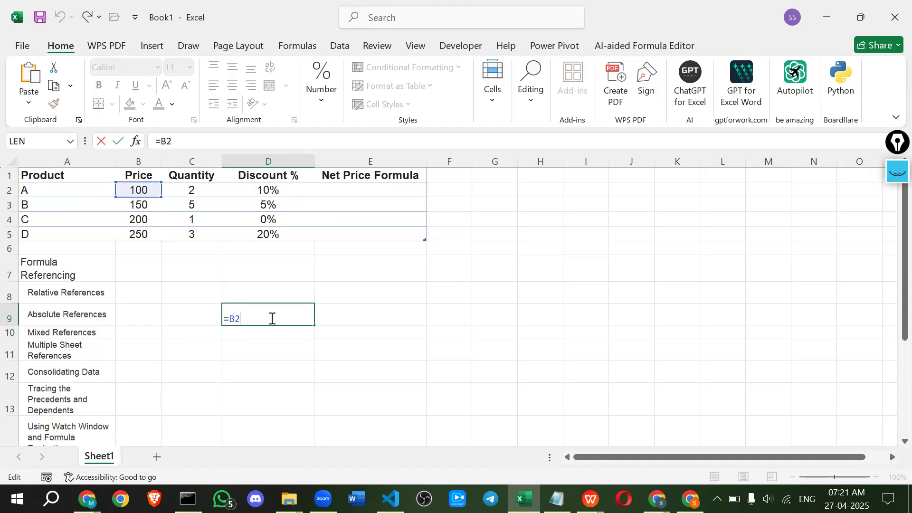
text(+b3)
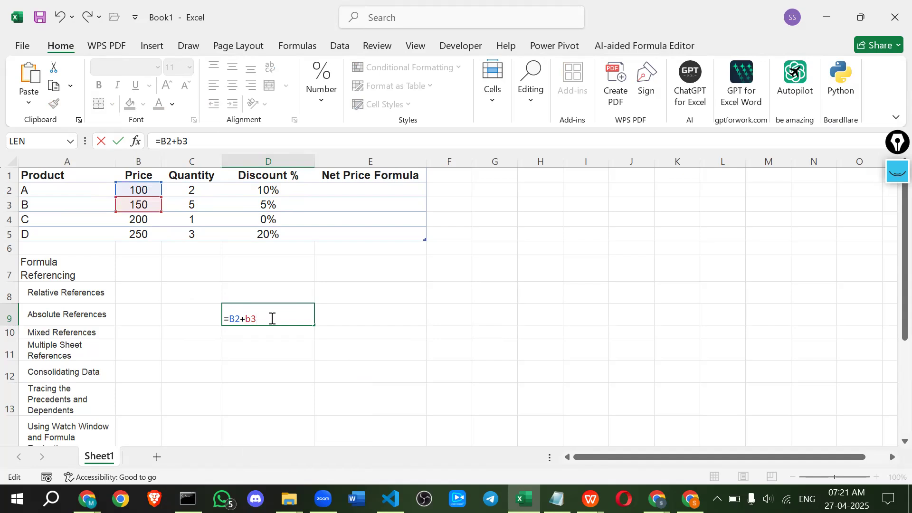
text(+b4)
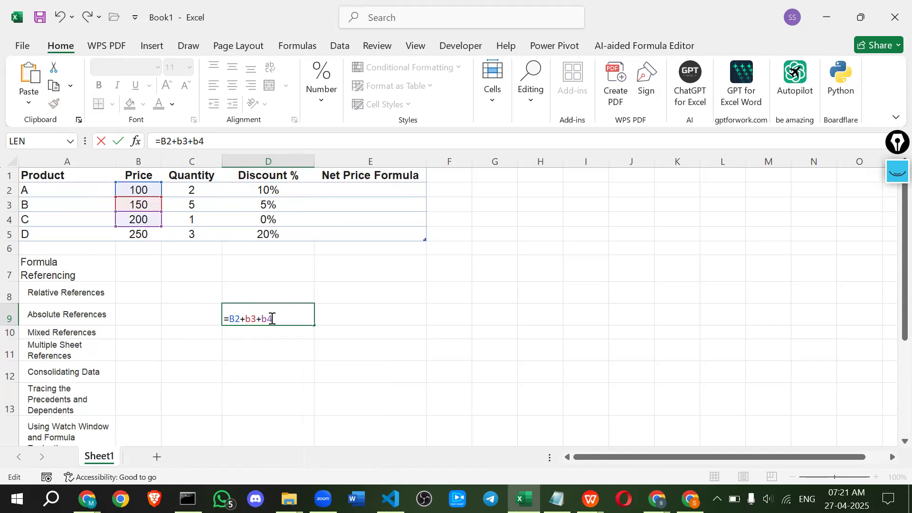
text(+b5)
key(Return)
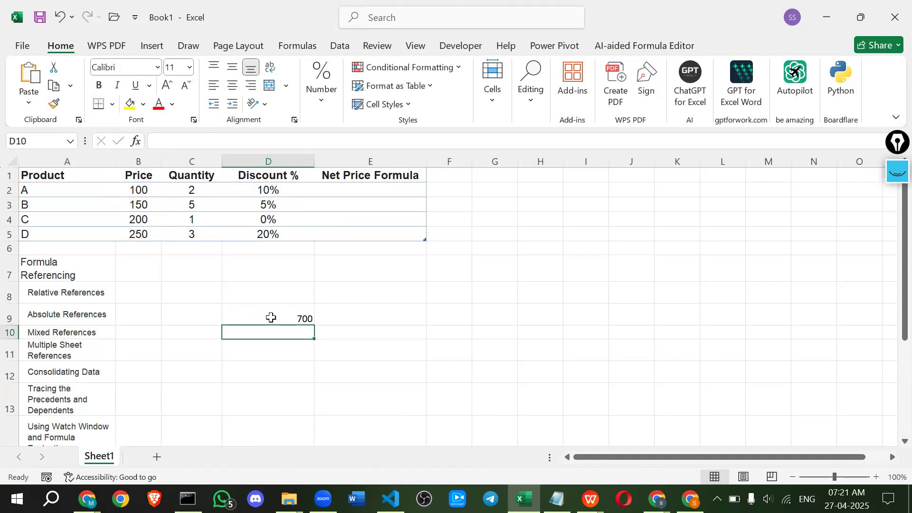
click(271, 317)
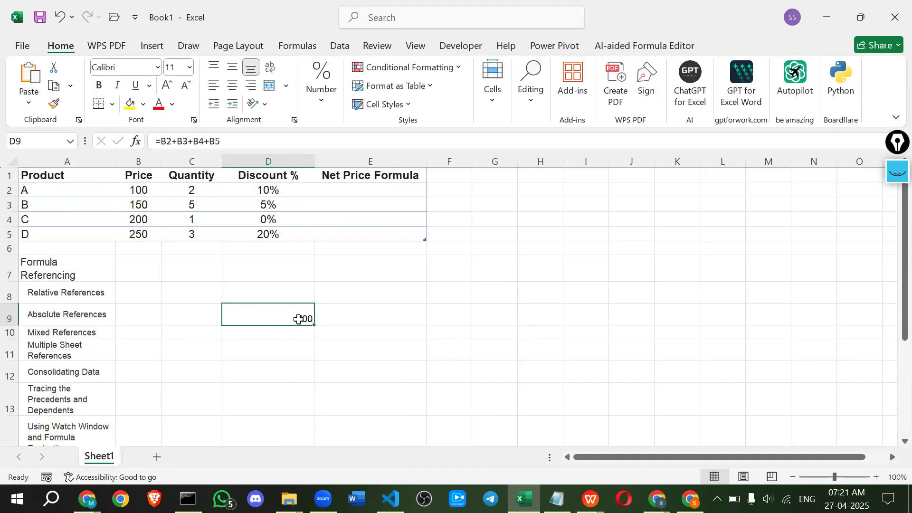
double_click(296, 319)
drag(229, 318, 291, 317)
click(346, 309)
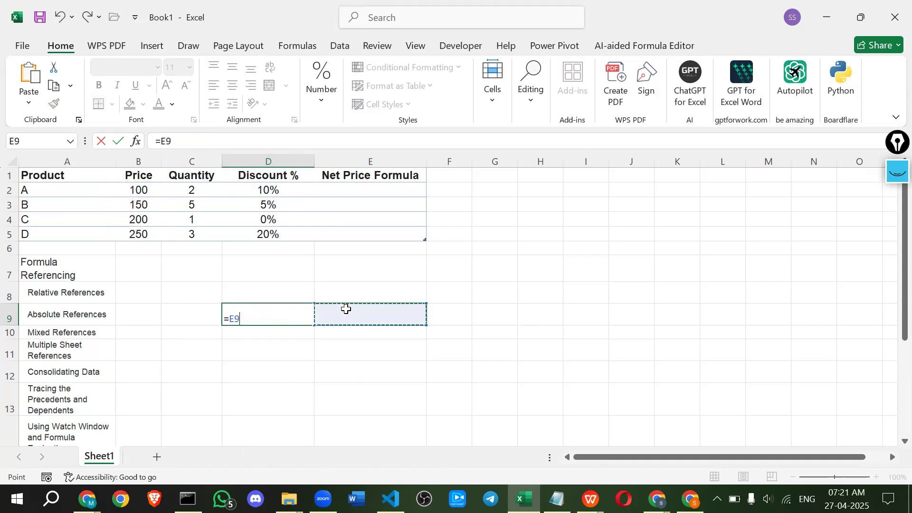
key(Return)
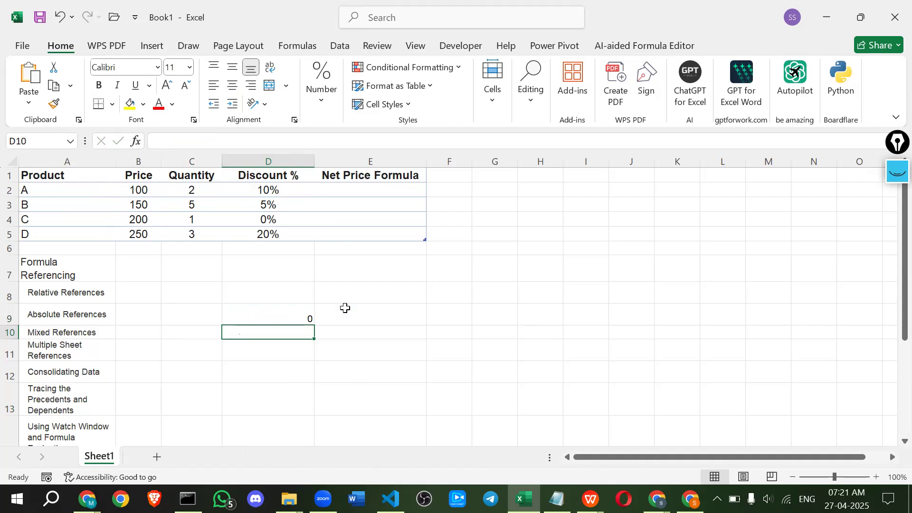
key(ctrl+z)
Step: Total the table's Price column in E9 with =SUM(Table1[Price]) and compare it with the formula in D9
double_click(345, 309)
text(=)
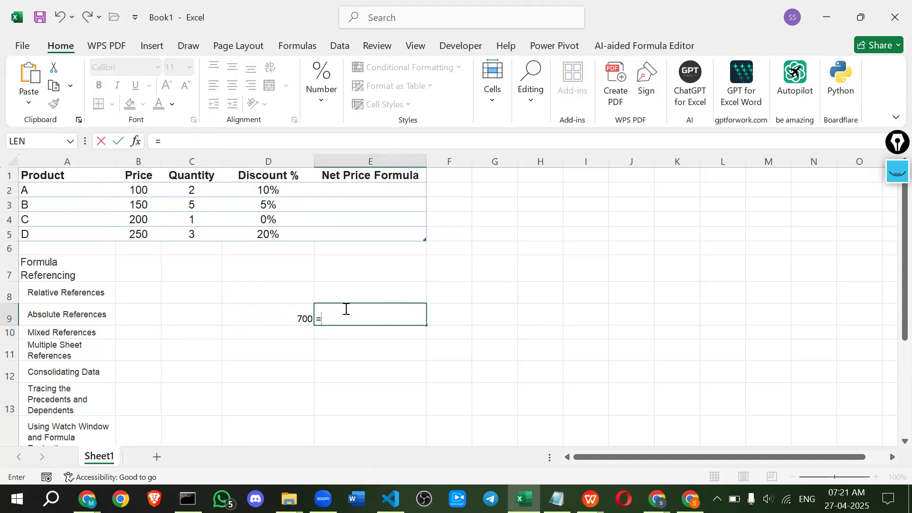
text(sum)
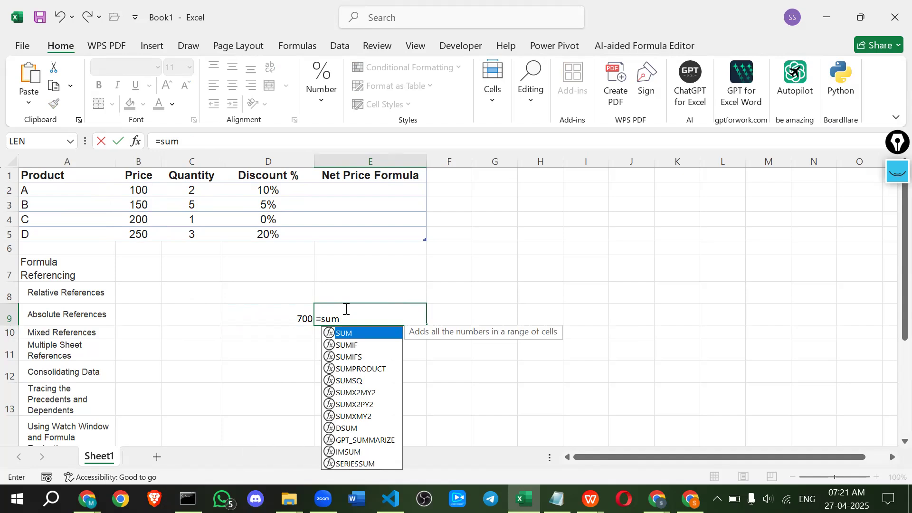
key(Tab)
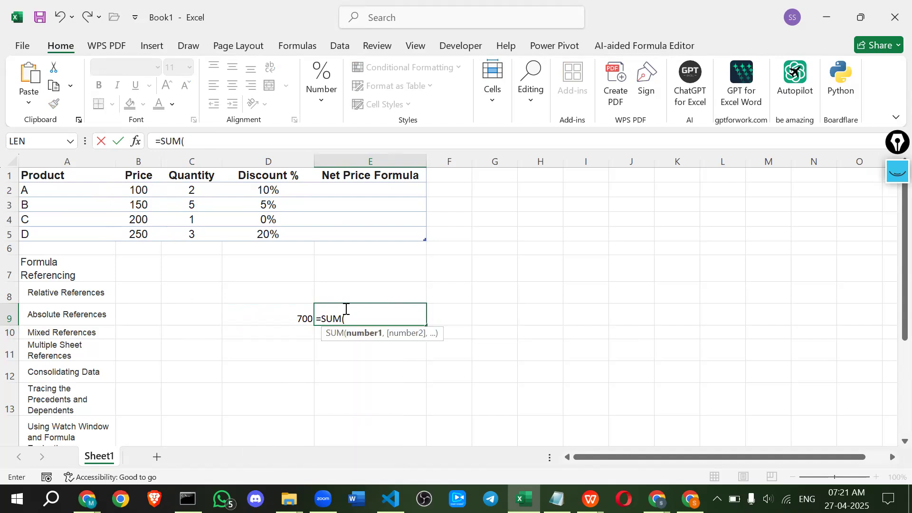
click(129, 191)
drag(132, 215, 134, 232)
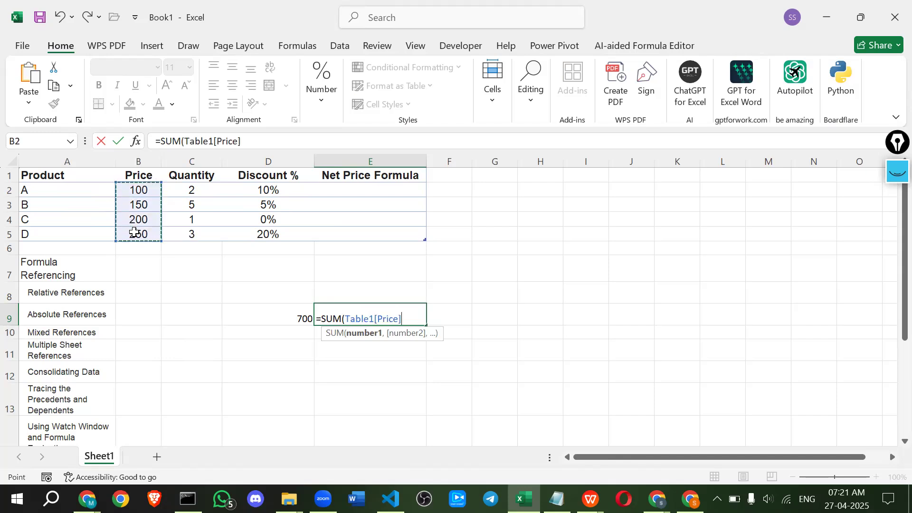
text())
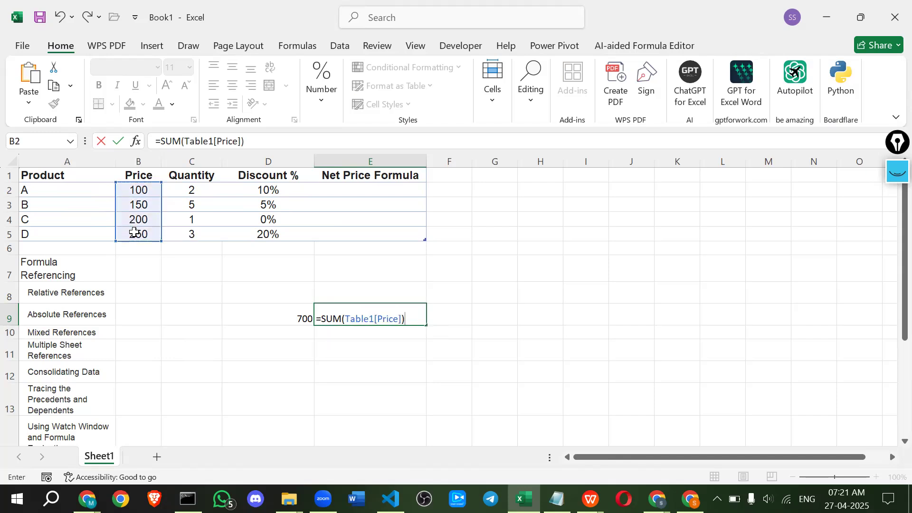
key(Return)
click(327, 314)
click(275, 316)
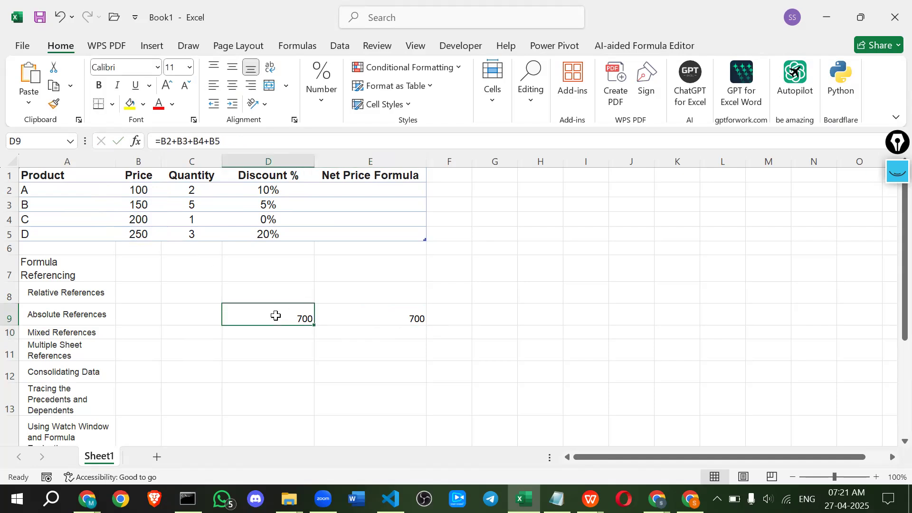
click(348, 319)
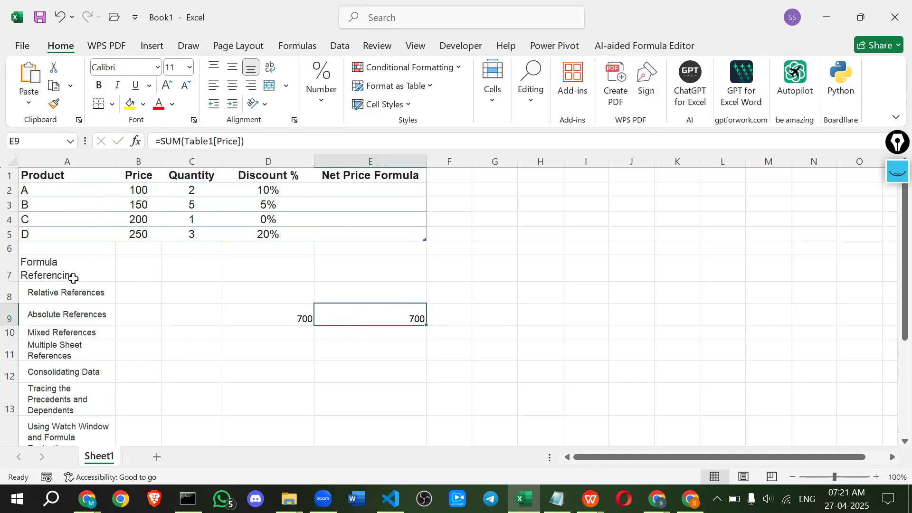
click(184, 291)
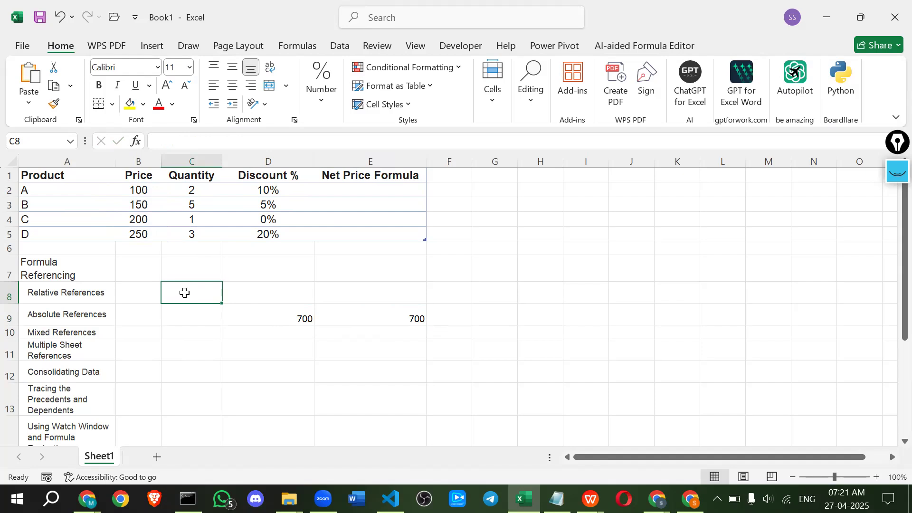
click(192, 313)
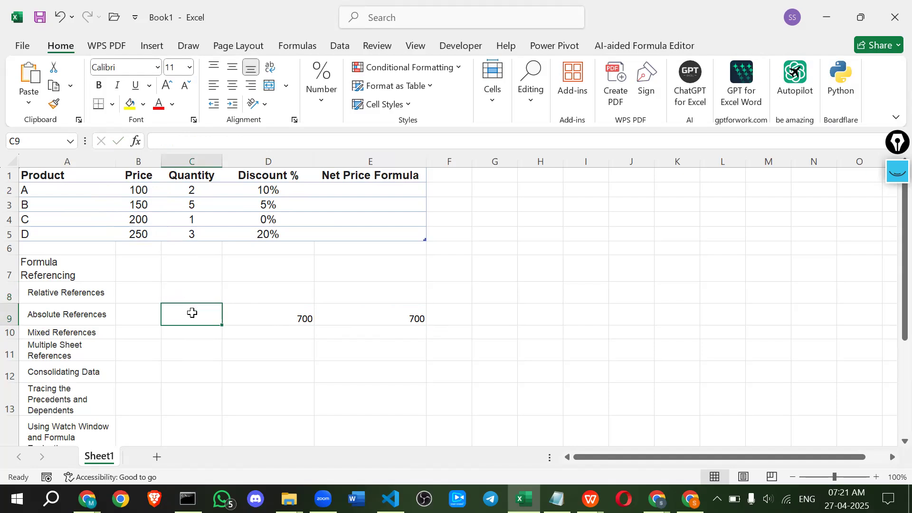
double_click(192, 313)
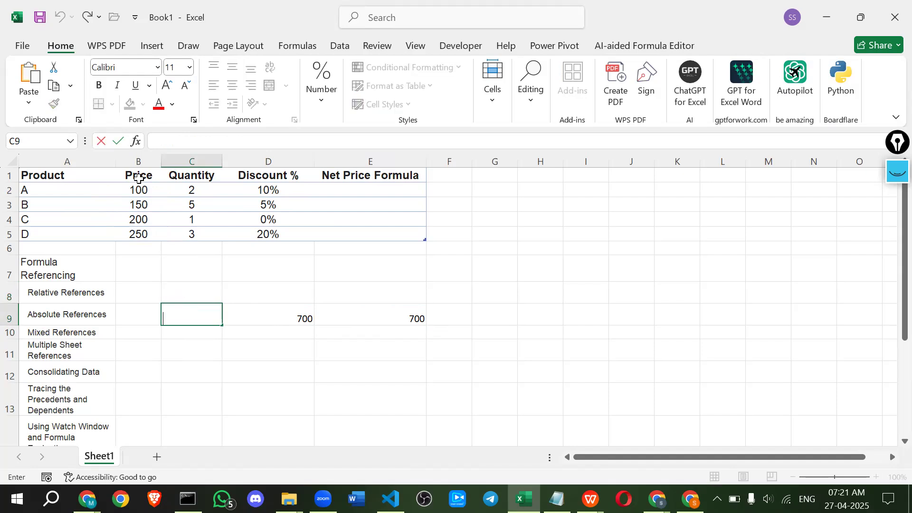
click(191, 351)
click(191, 319)
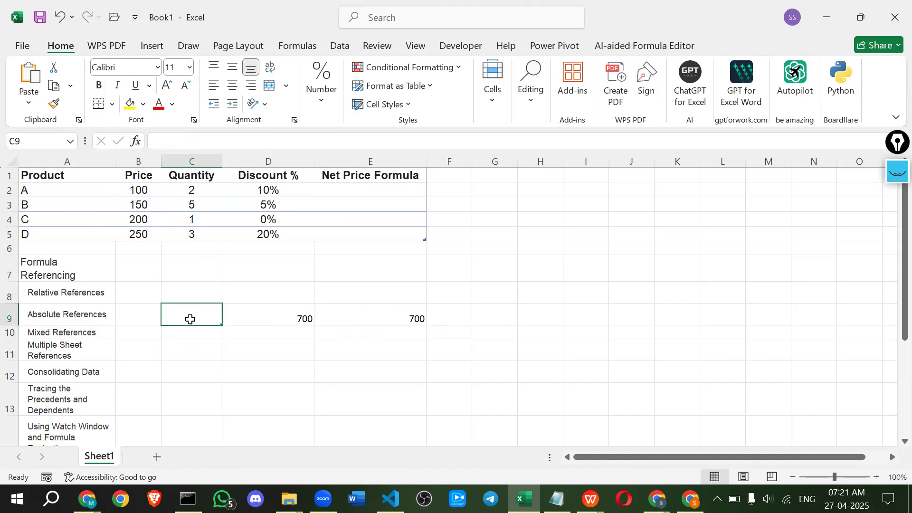
click(67, 286)
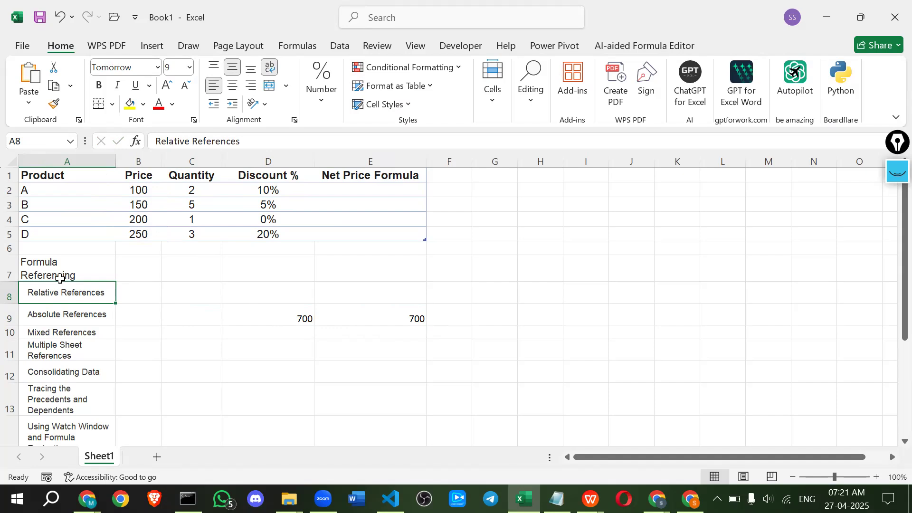
click(60, 279)
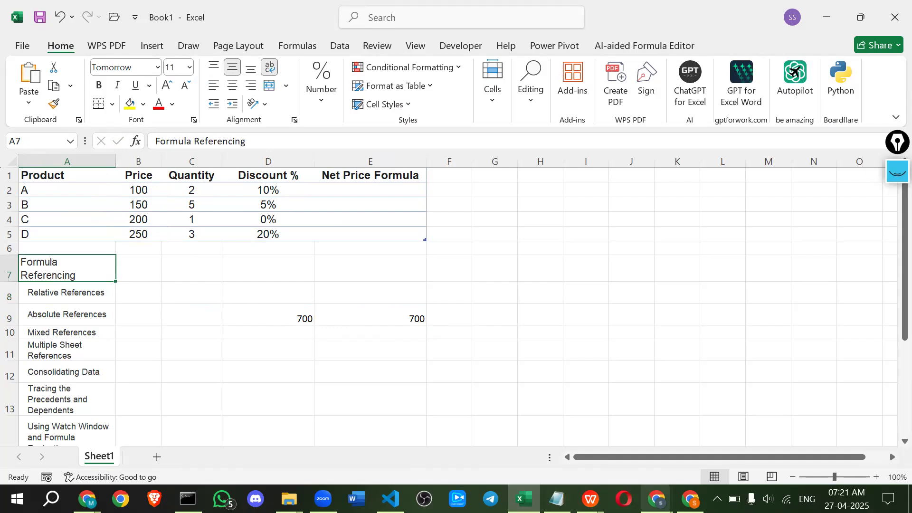
Step: Switch to the Formula Referencing in Excel notebook in Chrome and read the Relative References definition and when to use it
mouse_move(656, 499)
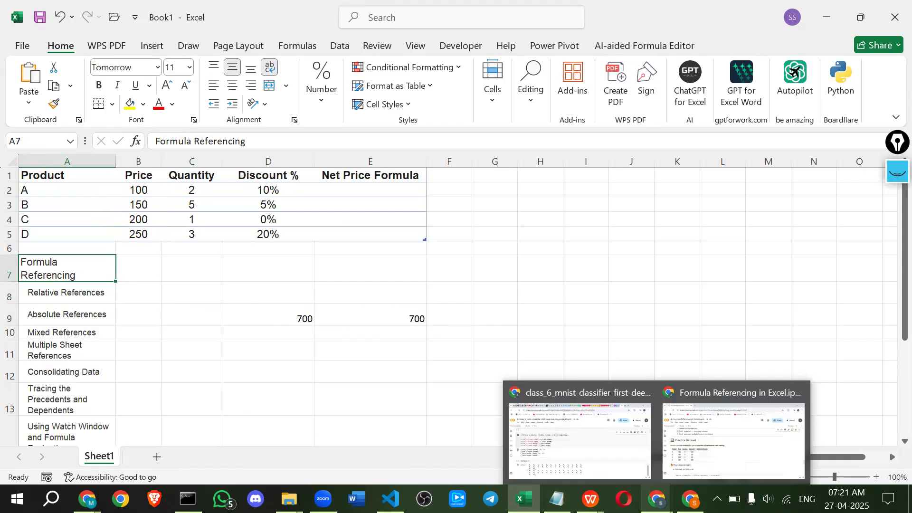
click(684, 457)
scroll(181, 270, up, 15)
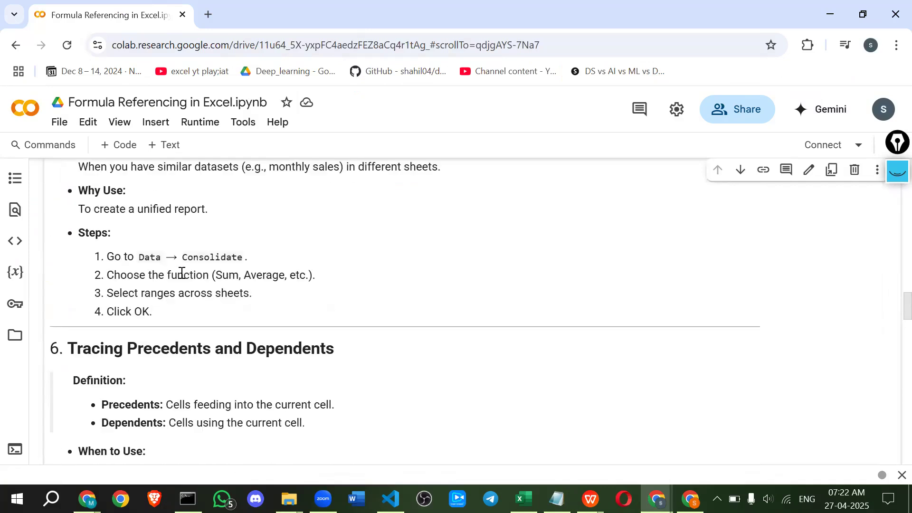
scroll(181, 271, up, 8)
scroll(87, 226, down, 3)
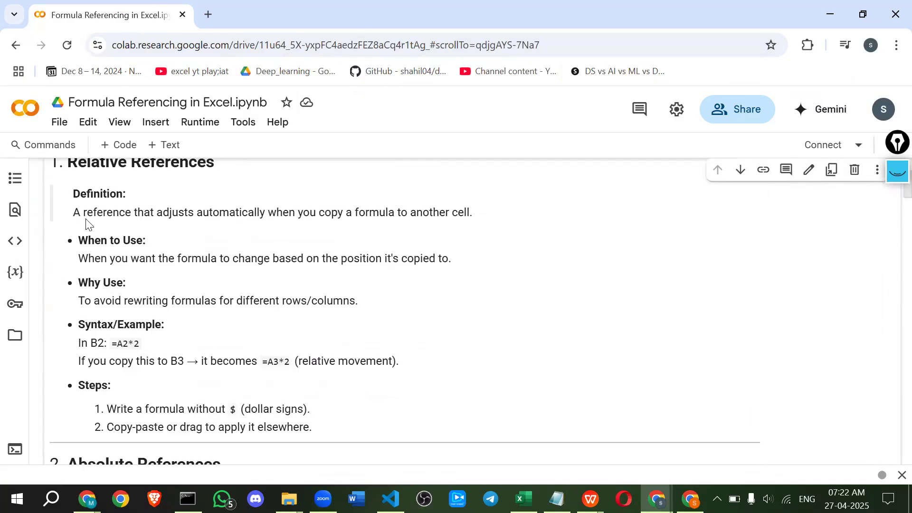
drag(74, 212, 476, 216)
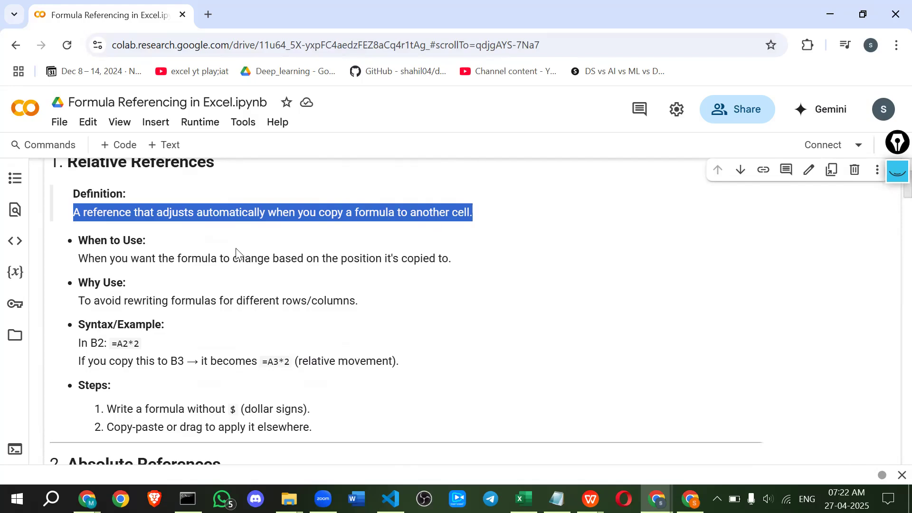
drag(88, 257, 122, 255)
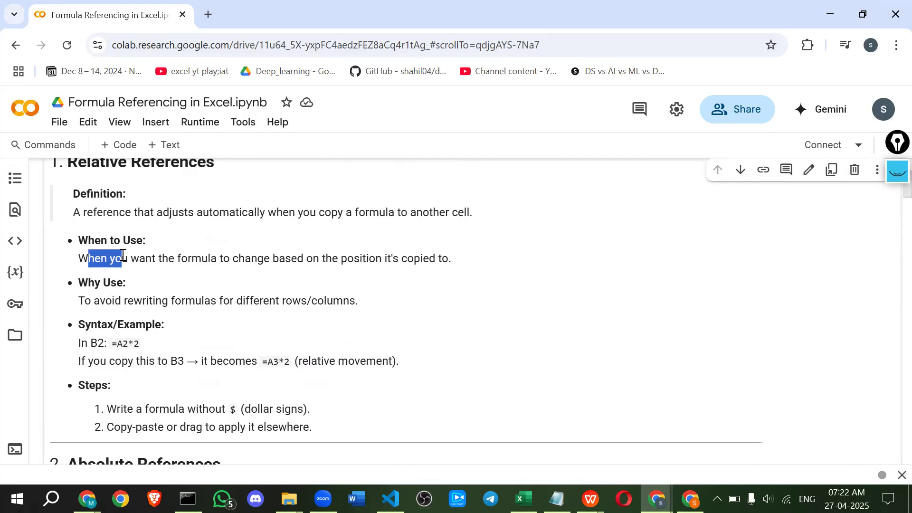
click(123, 255)
Step: Switch to the Excel workbook and mark product A's price, quantity, discount and net price cells with Epic Pen, and put the pen away
key(alt+Tab)
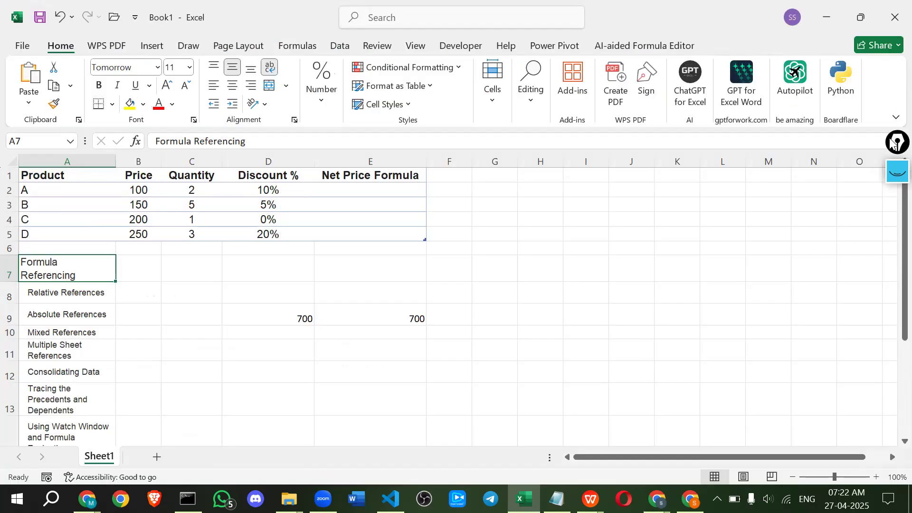
click(893, 170)
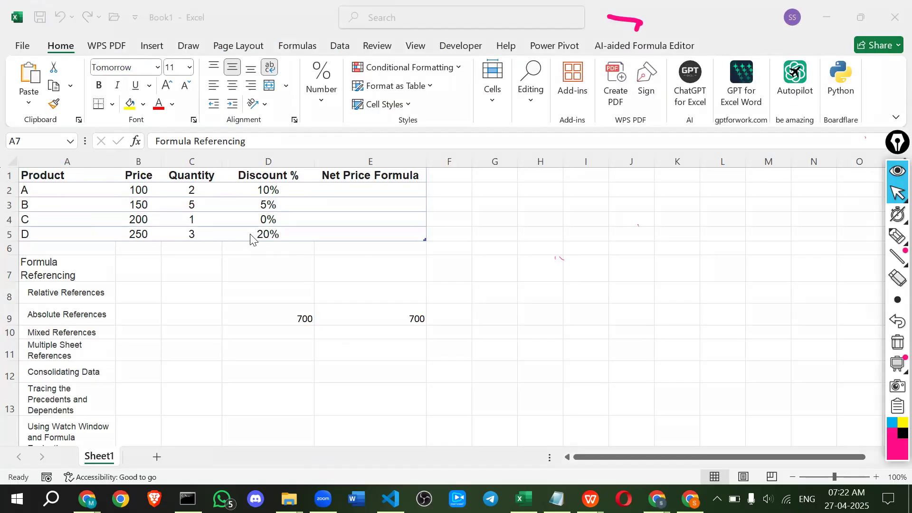
click(896, 236)
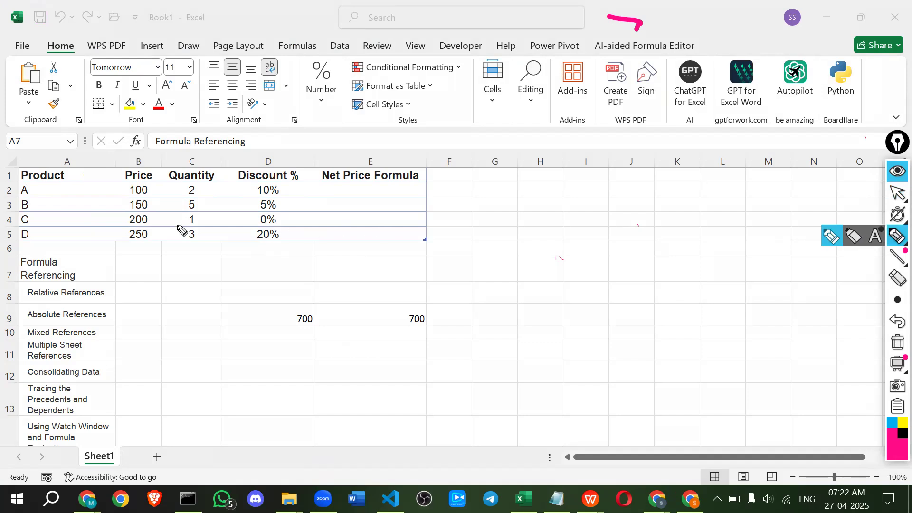
mouse_move(128, 202)
mouse_down()
mouse_move(144, 186)
mouse_move(127, 199)
mouse_up()
mouse_move(372, 188)
mouse_down()
mouse_move(365, 192)
mouse_move(375, 198)
mouse_move(380, 188)
mouse_move(366, 185)
mouse_up()
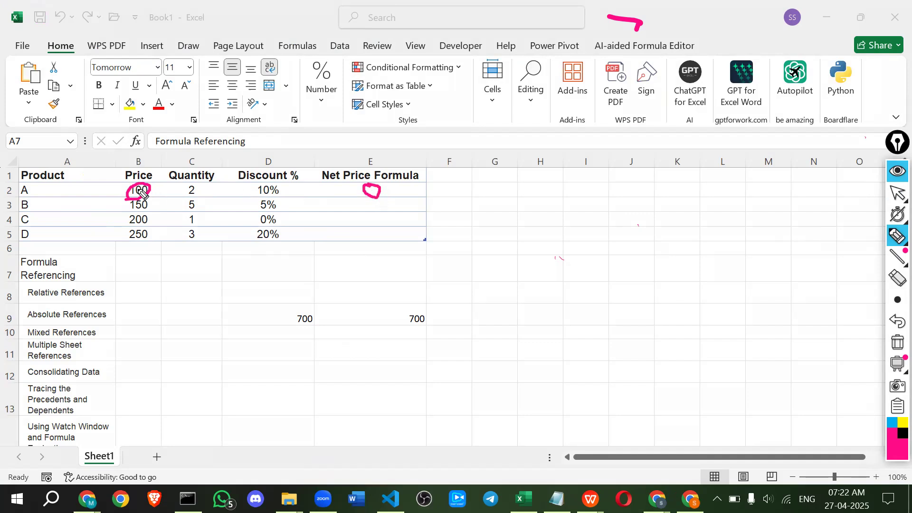
mouse_move(166, 190)
mouse_down()
mouse_move(178, 189)
mouse_move(170, 196)
mouse_up()
drag(232, 191, 275, 199)
click(894, 180)
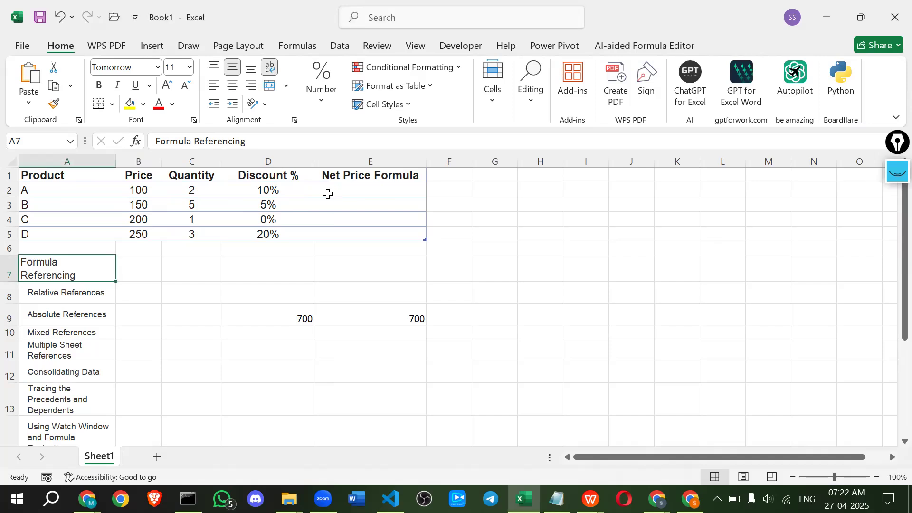
Step: Review product A's price and net price cells and the listed reference types from Relative References to Multiple Sheet References
click(328, 194)
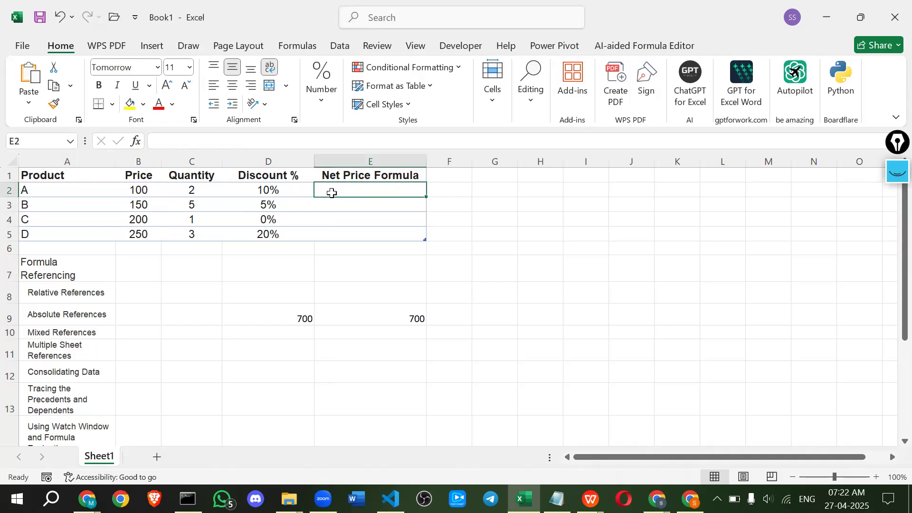
click(137, 190)
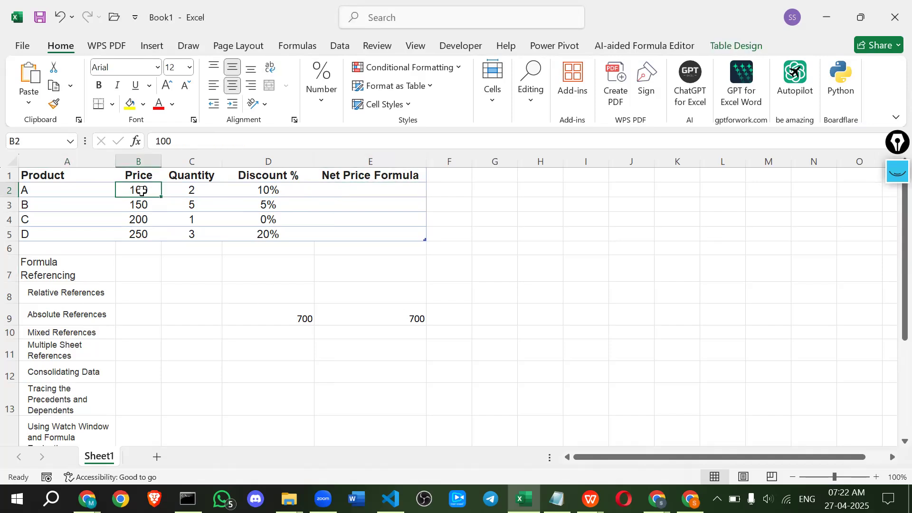
click(379, 186)
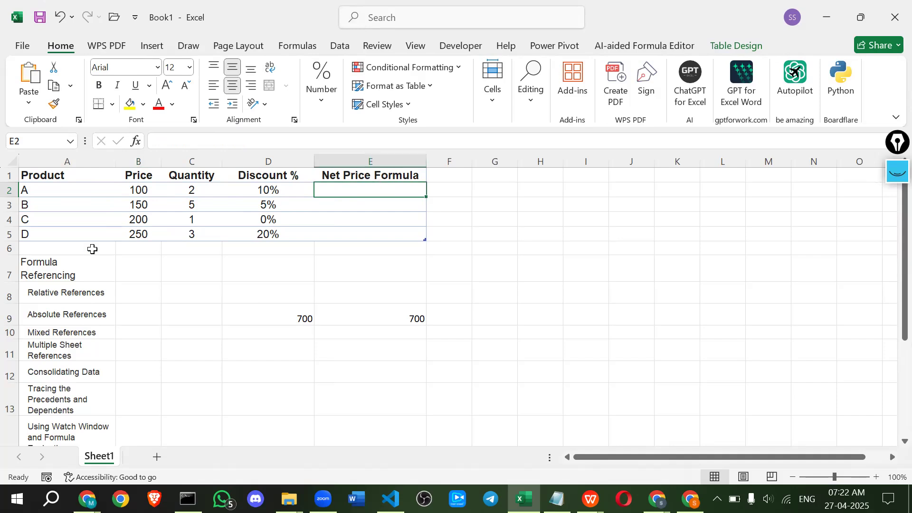
click(66, 293)
click(60, 317)
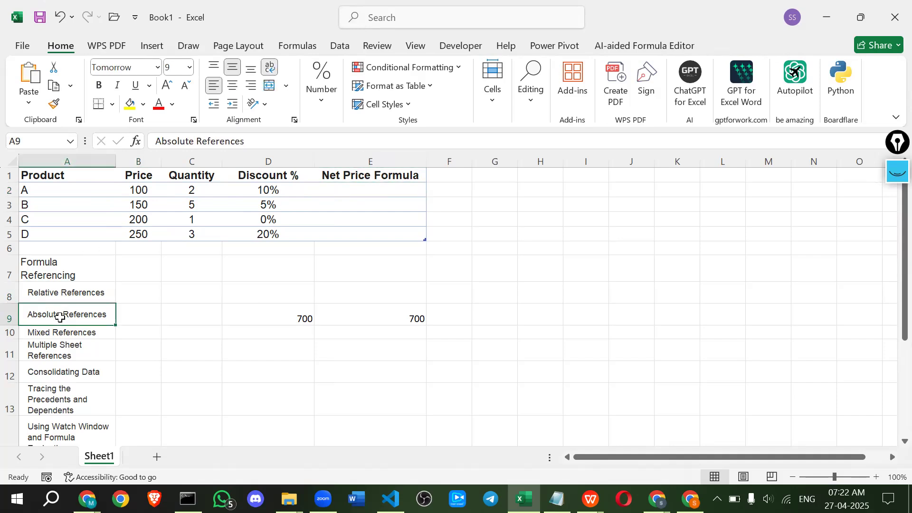
click(64, 287)
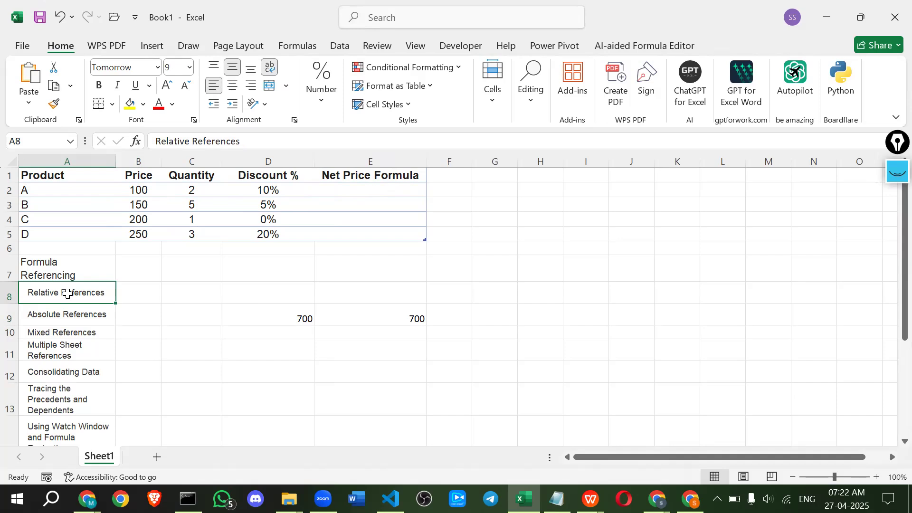
click(57, 328)
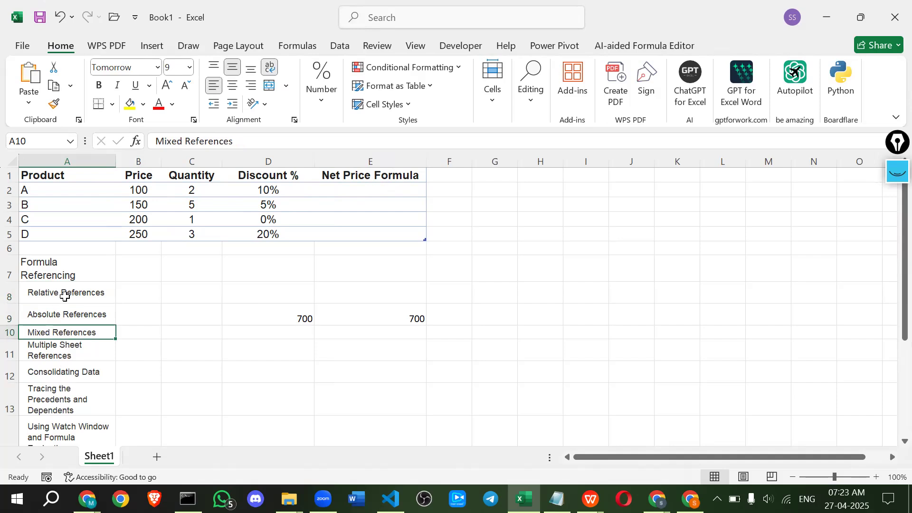
drag(66, 293, 72, 357)
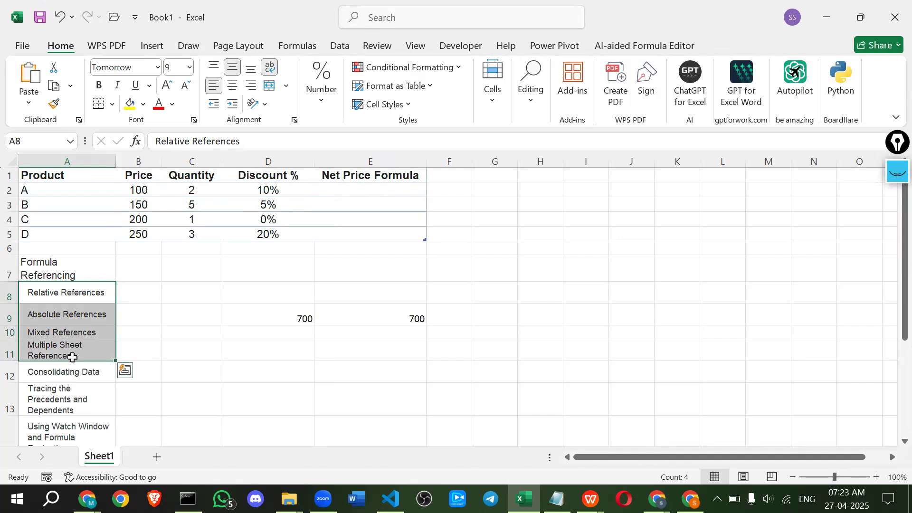
click(215, 291)
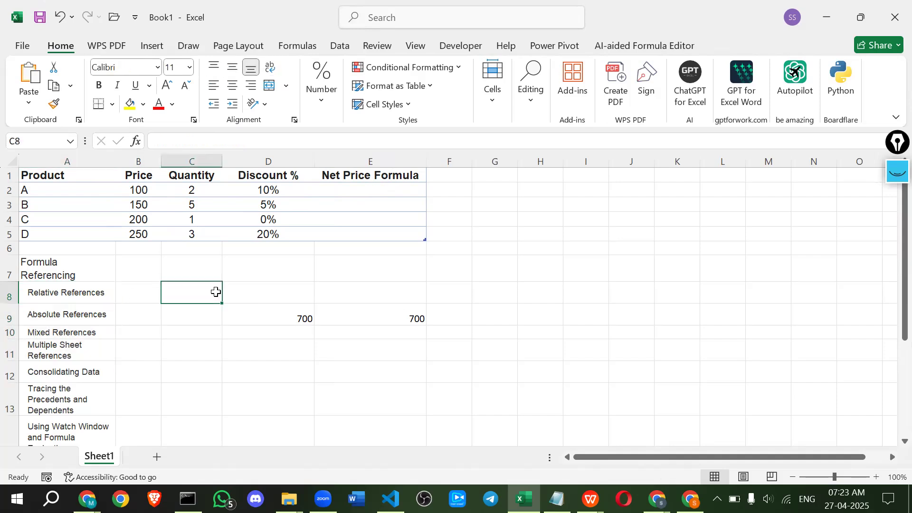
Step: Switch to the Formula Referencing in Excel notebook in Chrome, read the Relative References example and steps, and highlight the Absolute References definition
key(alt+Tab)
key(alt+Tab)
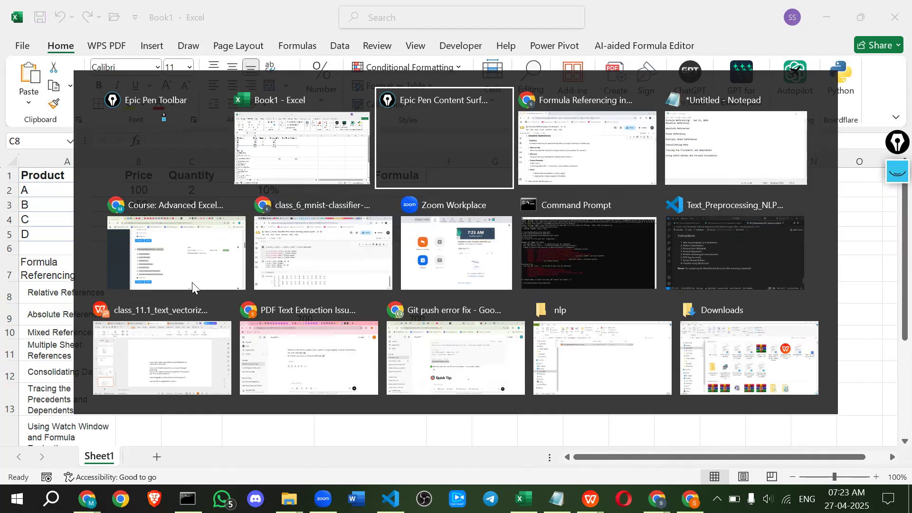
click(522, 169)
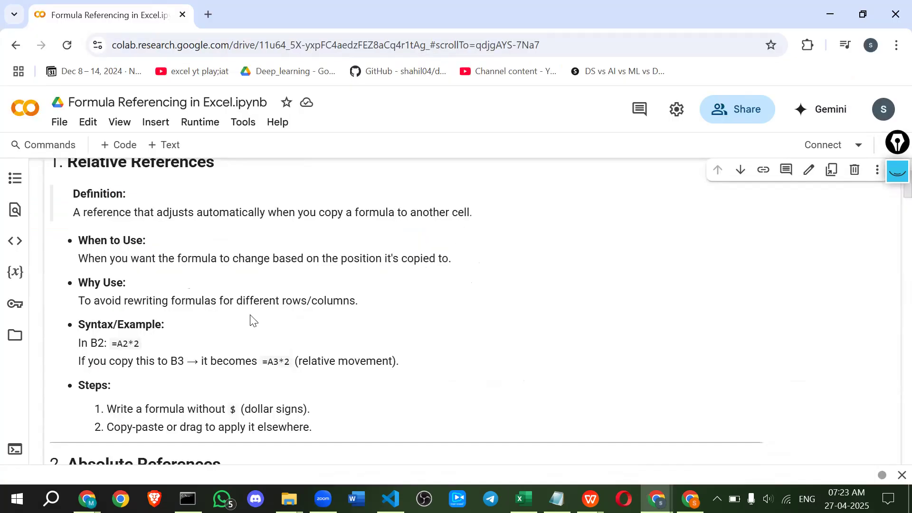
scroll(252, 318, down, 1)
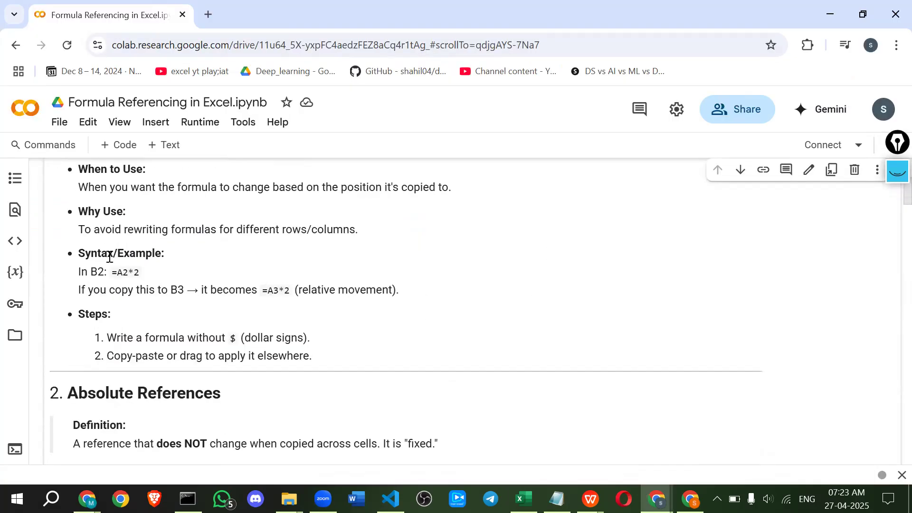
scroll(152, 262, down, 1)
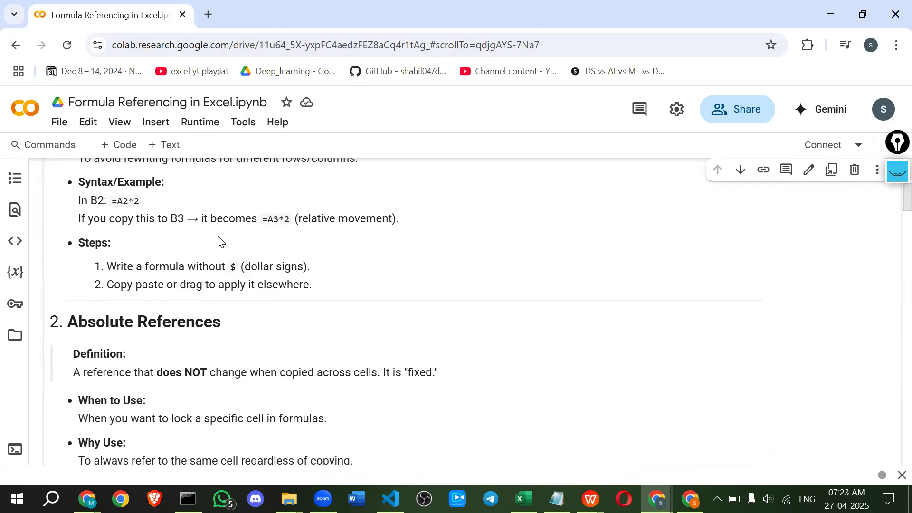
scroll(69, 283, down, 1)
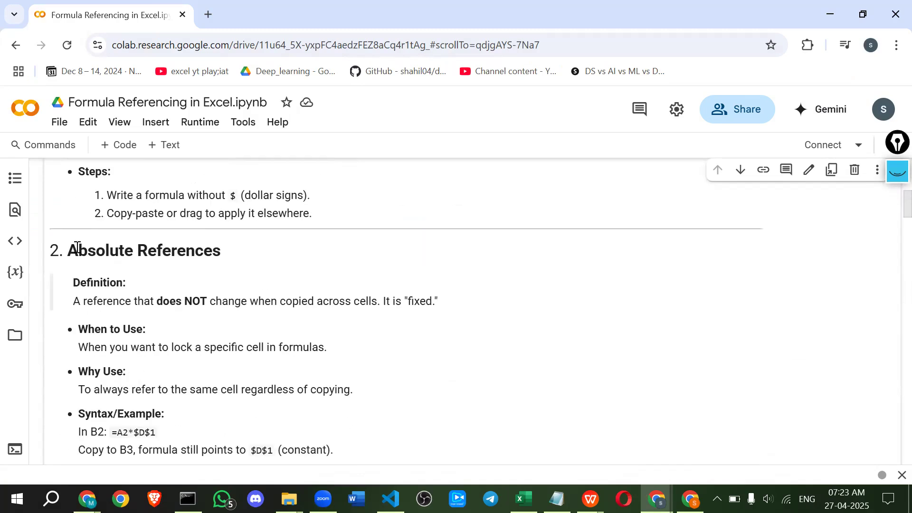
scroll(77, 247, down, 1)
double_click(77, 230)
drag(115, 226, 439, 238)
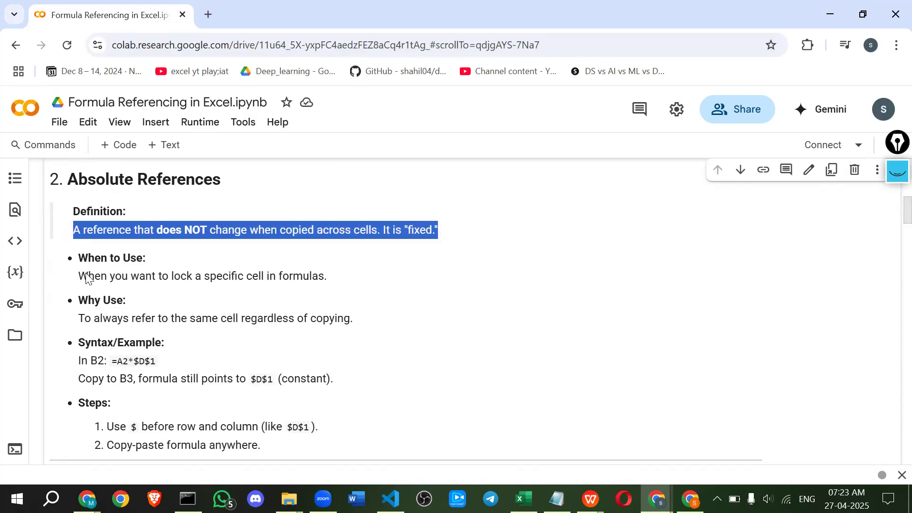
Step: Switch back to the Excel workbook and enter =C2 in cell G2 to reference product A's quantity
key(alt+Tab)
key(alt+Tab)
key(Tab)
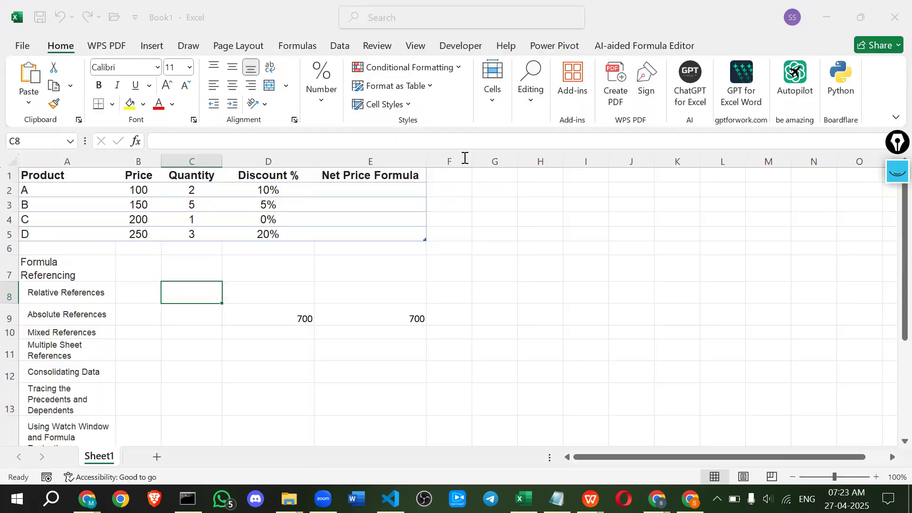
click(449, 250)
click(496, 189)
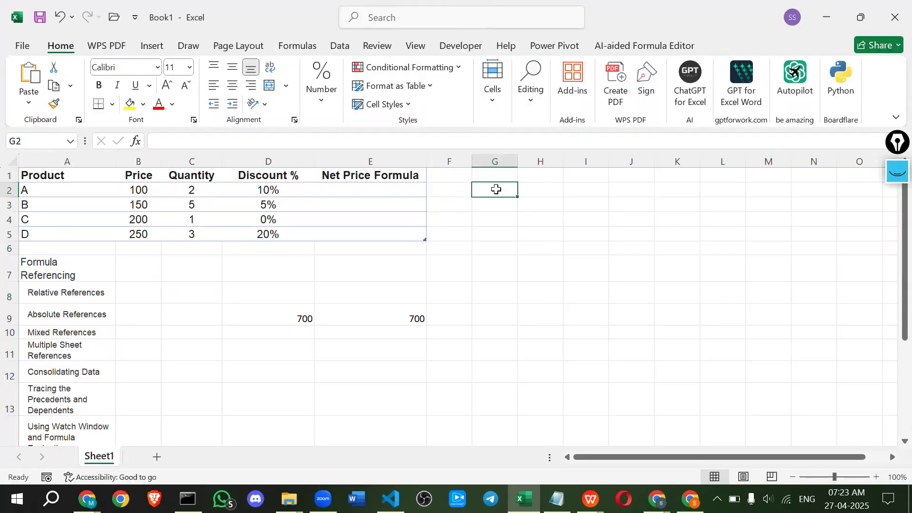
text(=)
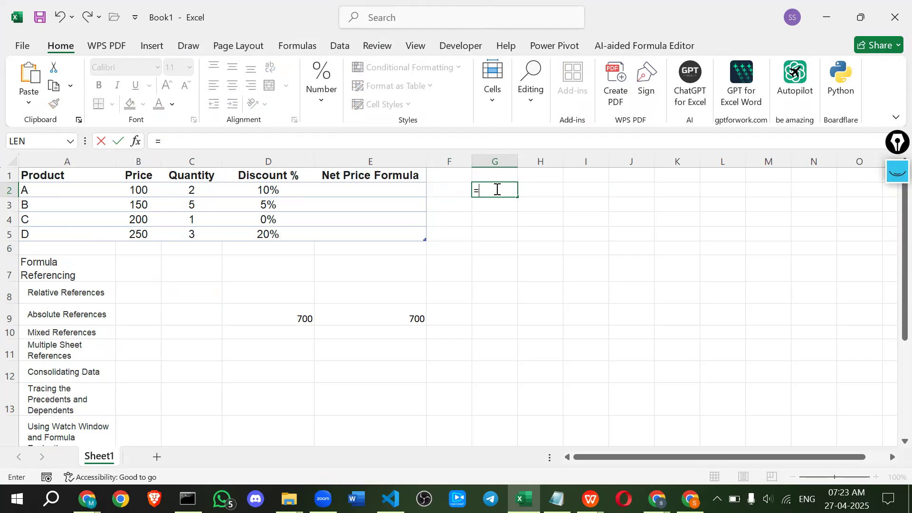
text(v)
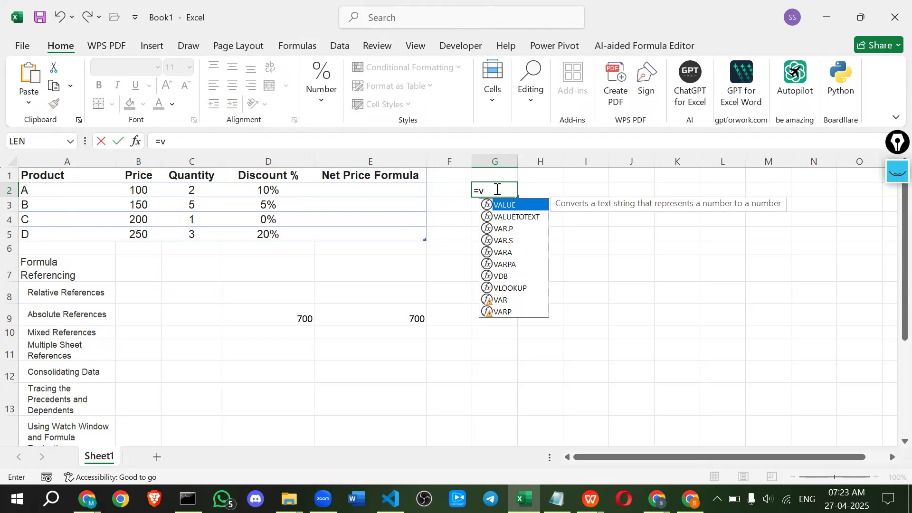
key(BackSpace)
text(c2)
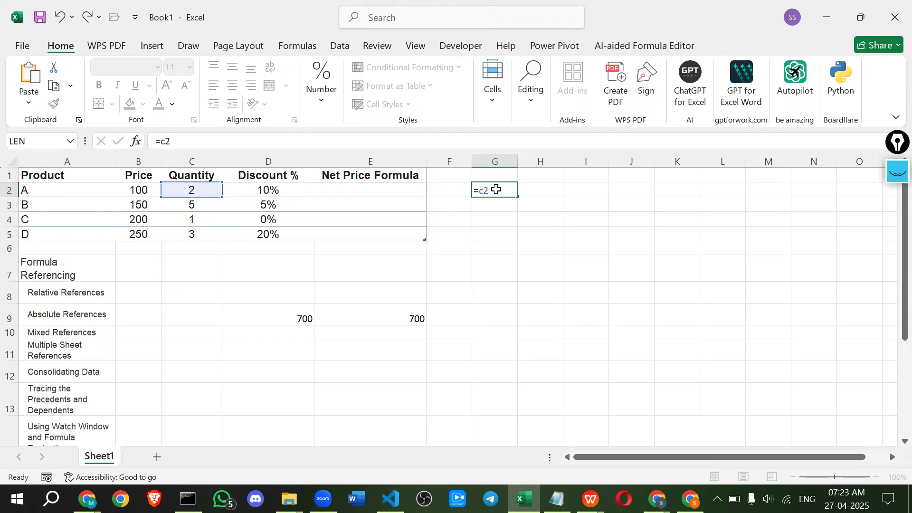
key(Return)
Step: Fill the relative formula in G2 down through cell G6
click(496, 189)
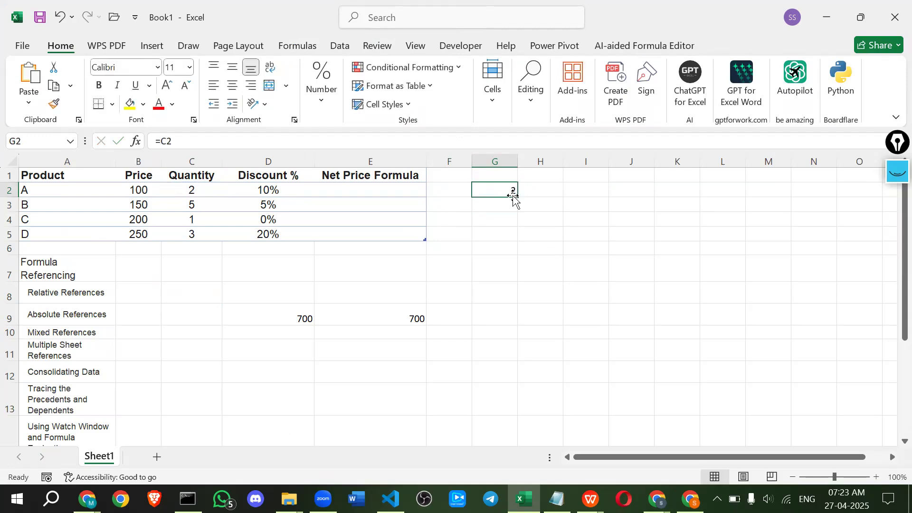
drag(517, 194, 518, 197)
drag(498, 187, 499, 257)
click(549, 205)
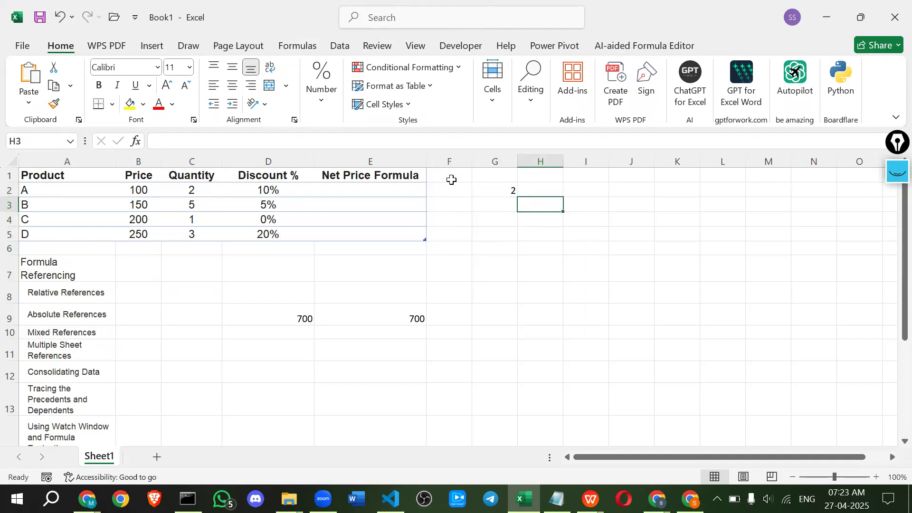
click(496, 189)
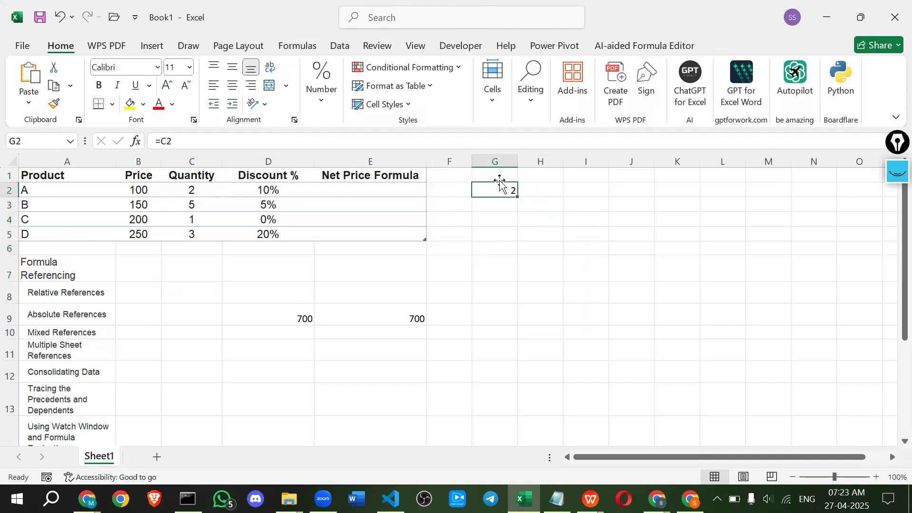
drag(500, 183, 499, 187)
drag(546, 187, 502, 195)
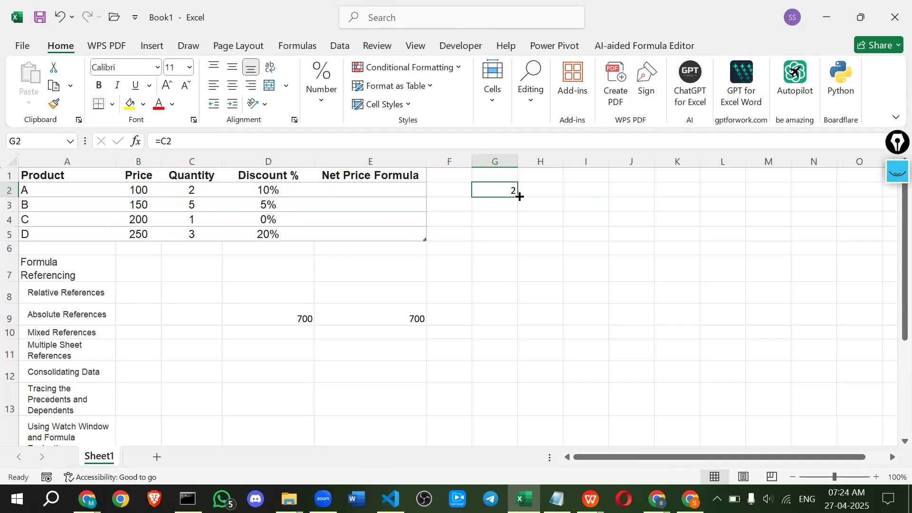
drag(518, 197, 518, 258)
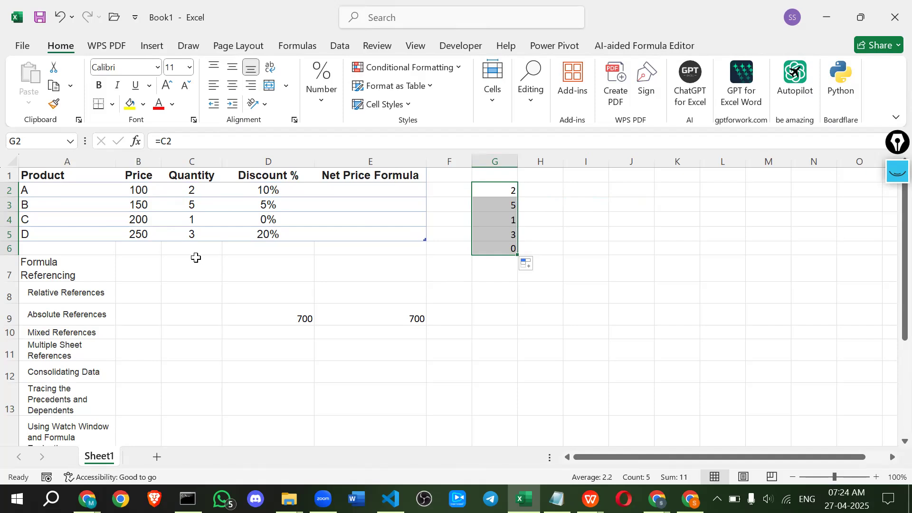
click(594, 223)
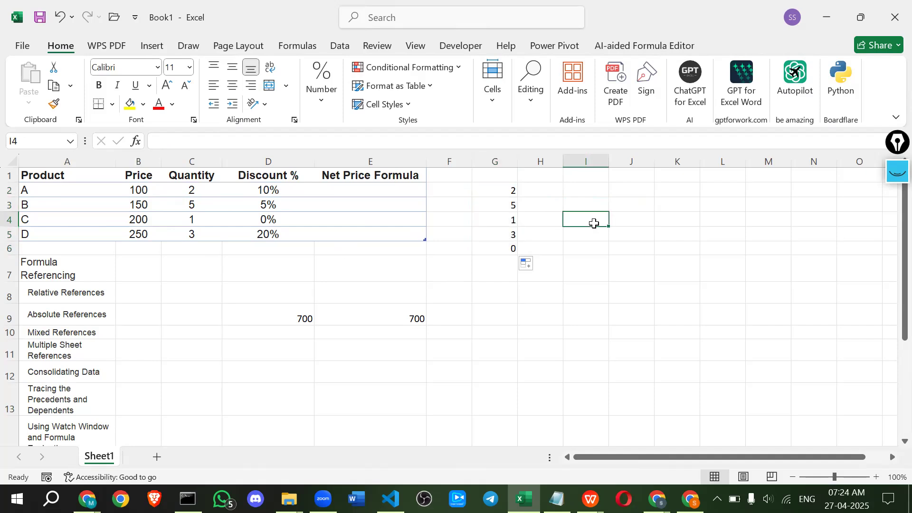
Step: Inspect the formulas in G2 to G5 to compare which Quantity cell each one references
click(504, 190)
click(503, 204)
click(503, 220)
click(499, 192)
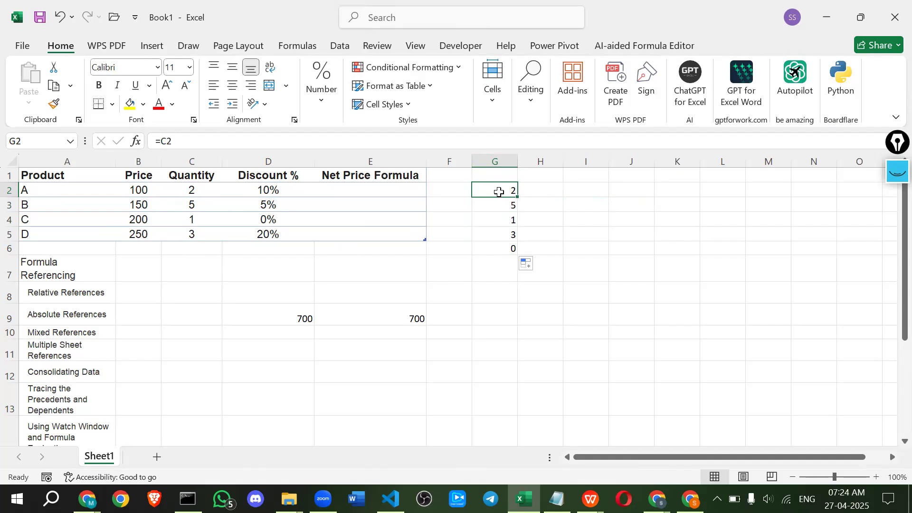
click(498, 207)
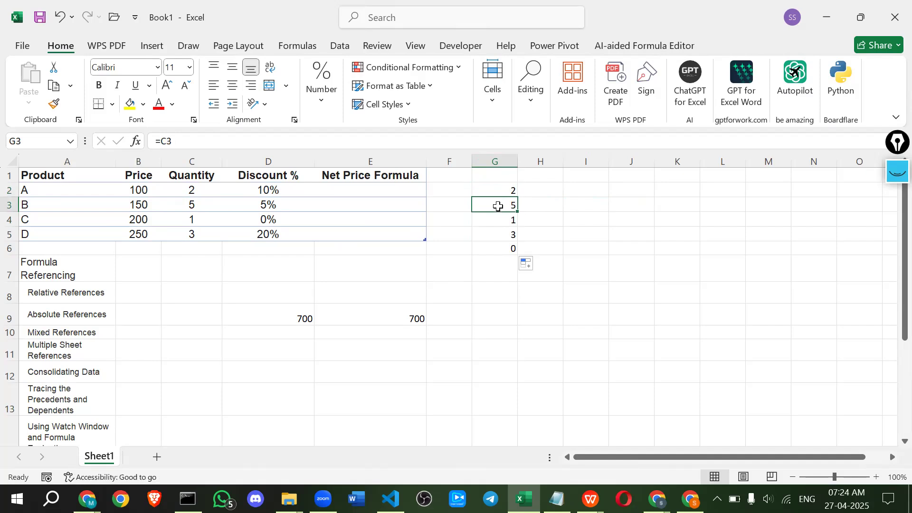
double_click(498, 206)
click(498, 231)
key(ctrl+Up)
click(497, 222)
double_click(498, 221)
click(499, 234)
double_click(498, 236)
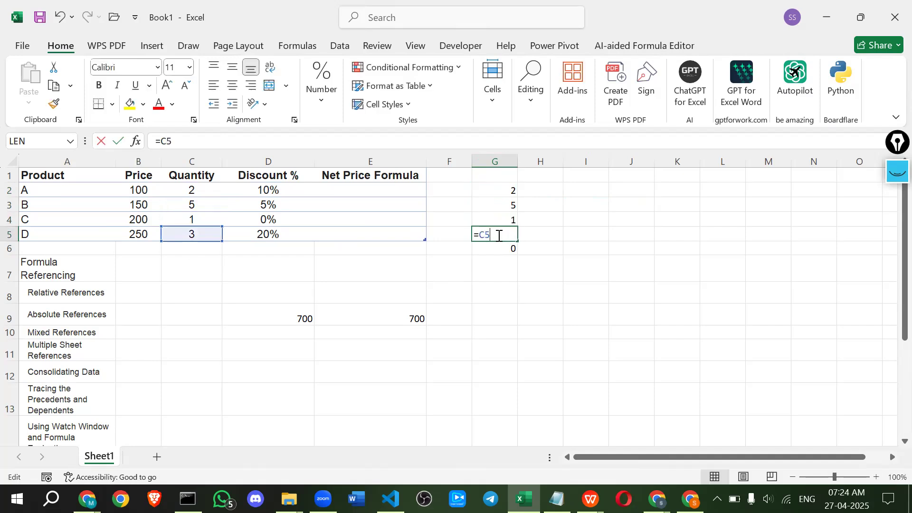
click(494, 259)
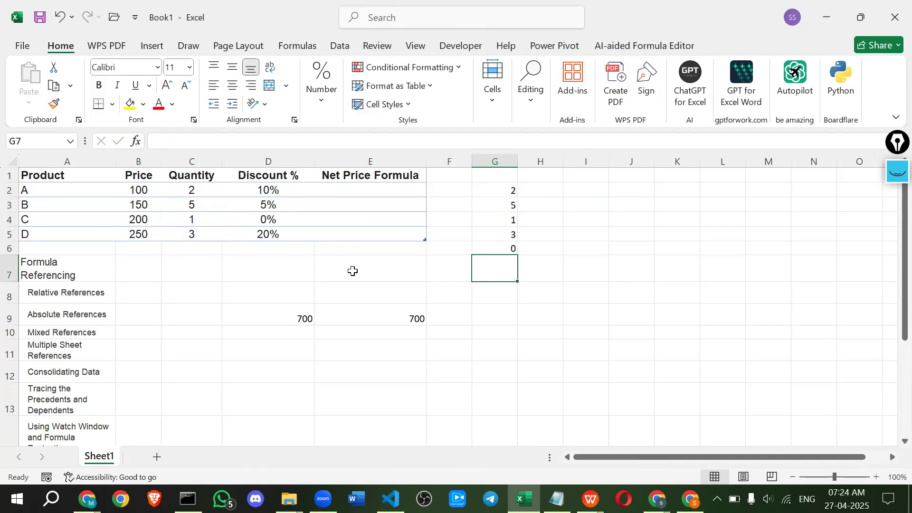
click(540, 188)
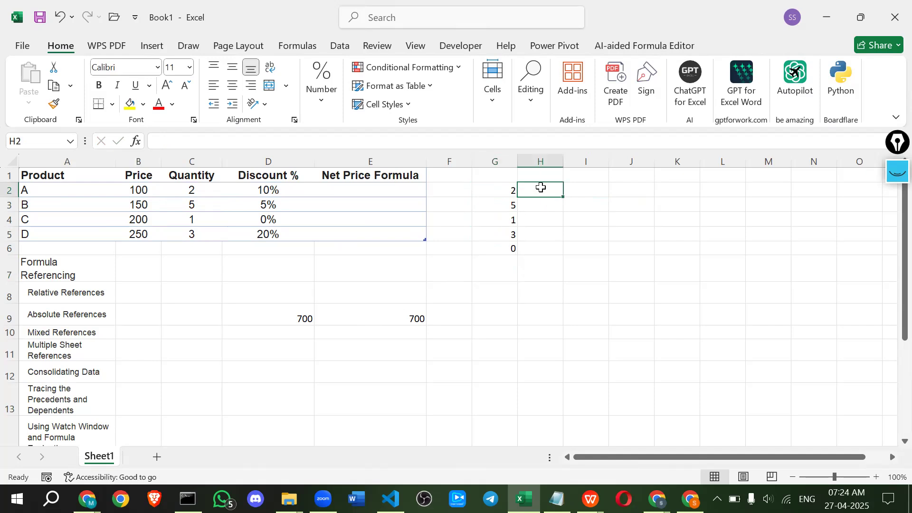
Step: Enter =$C2 in cell H2 and fill it down through cell H6
double_click(541, 187)
text(=)
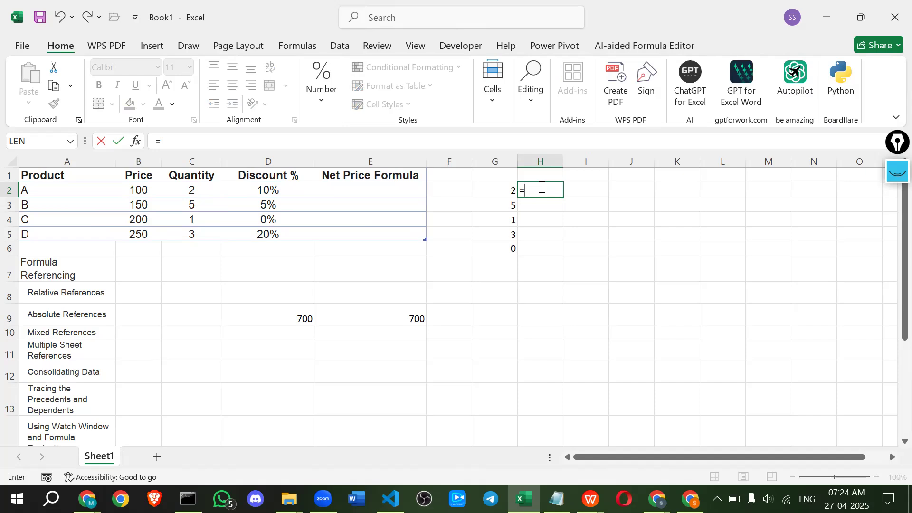
text($)
text(c2)
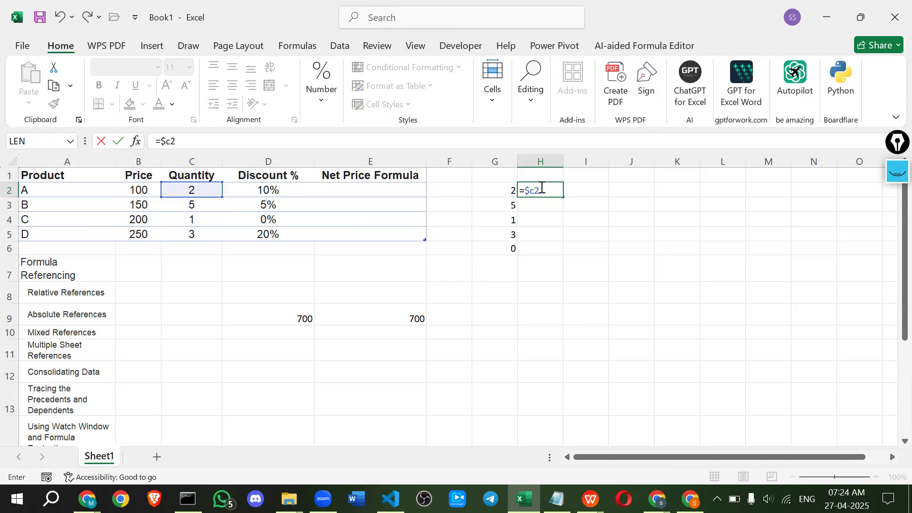
key(Return)
click(541, 187)
drag(562, 197, 565, 255)
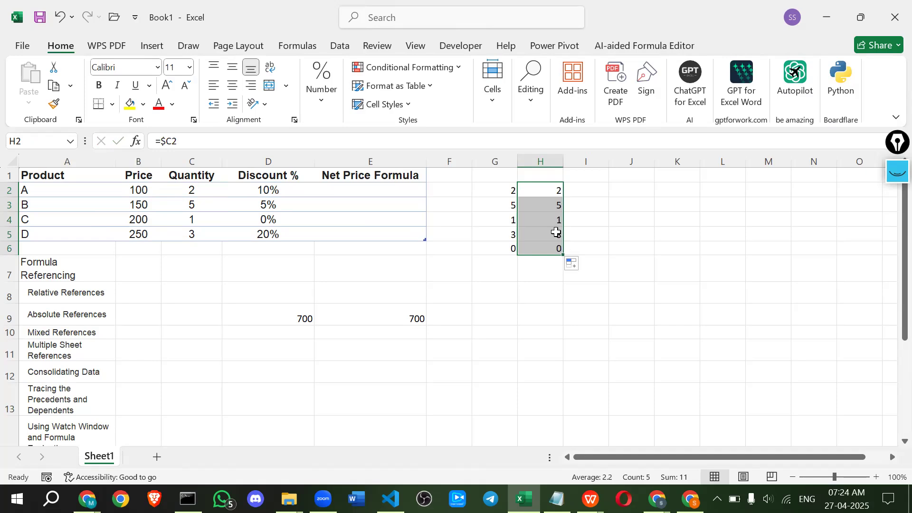
click(585, 197)
Step: Change the formula in cell H2 to the fully absolute reference =$C$2
double_click(555, 191)
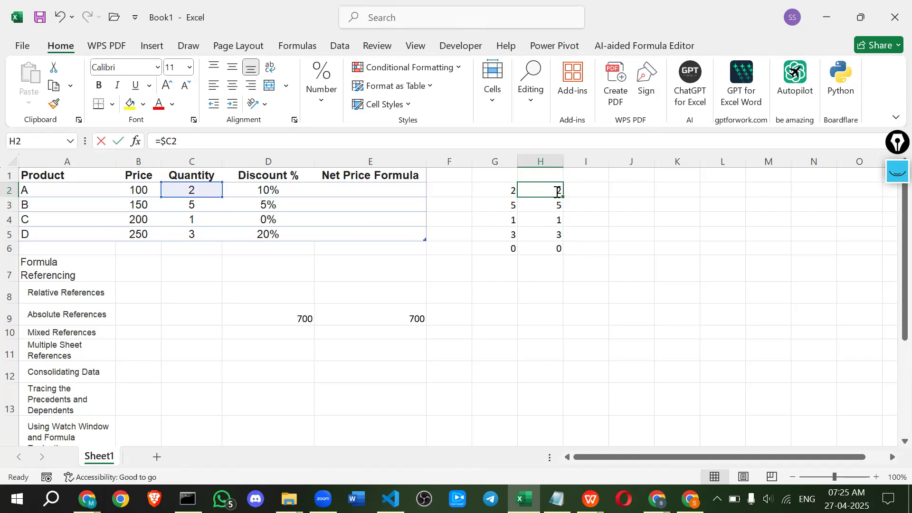
click(536, 192)
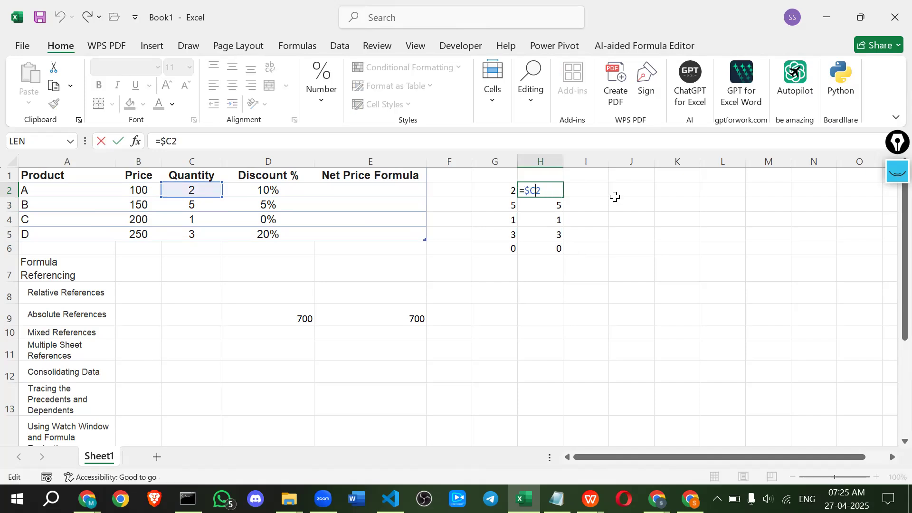
text($)
key(Return)
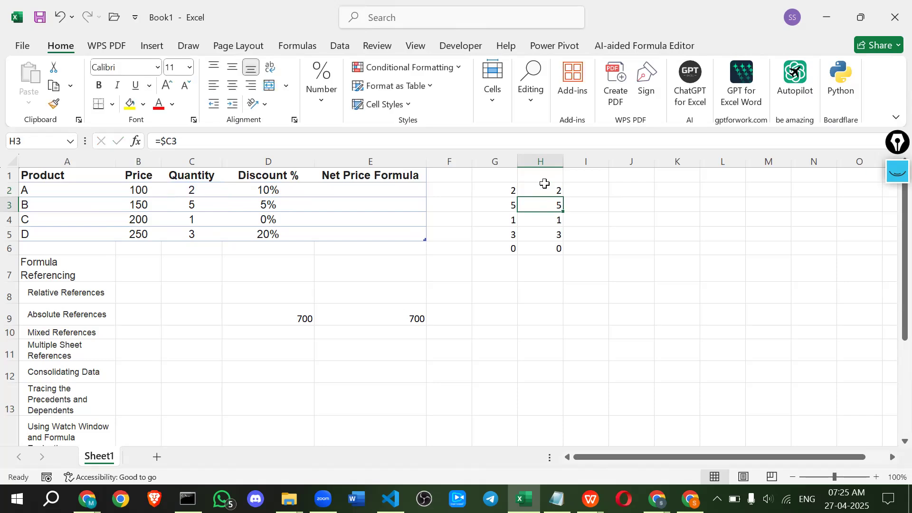
Step: Fill the absolute formula in H2 down through cell H6 and check the references in H2 to H4
click(557, 188)
drag(564, 197, 564, 251)
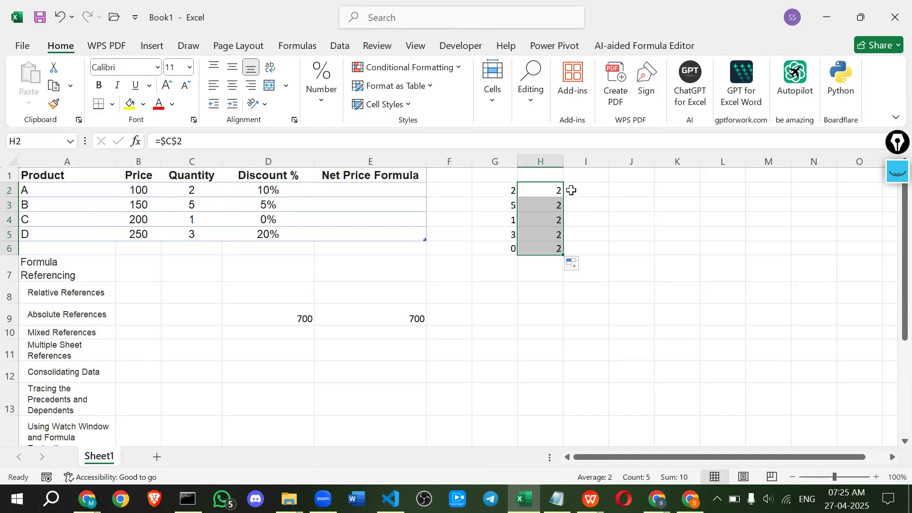
click(552, 205)
click(543, 191)
click(544, 220)
click(546, 205)
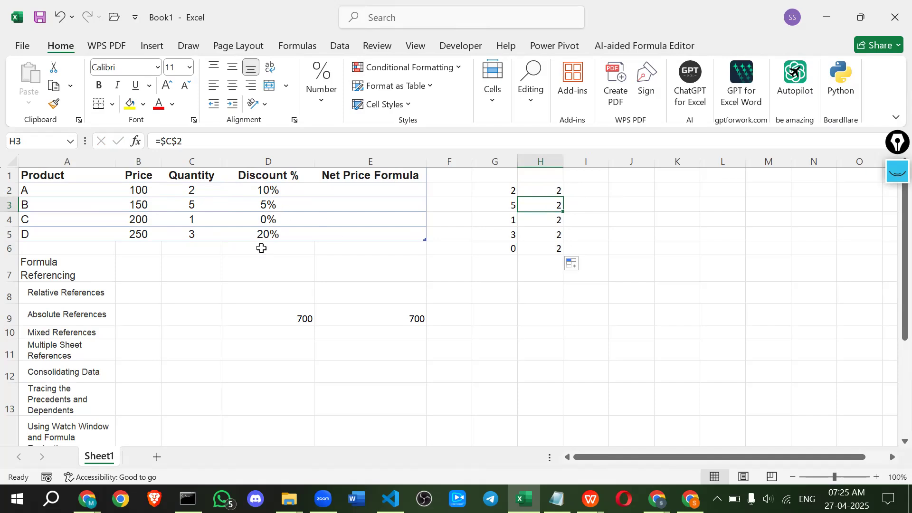
click(261, 272)
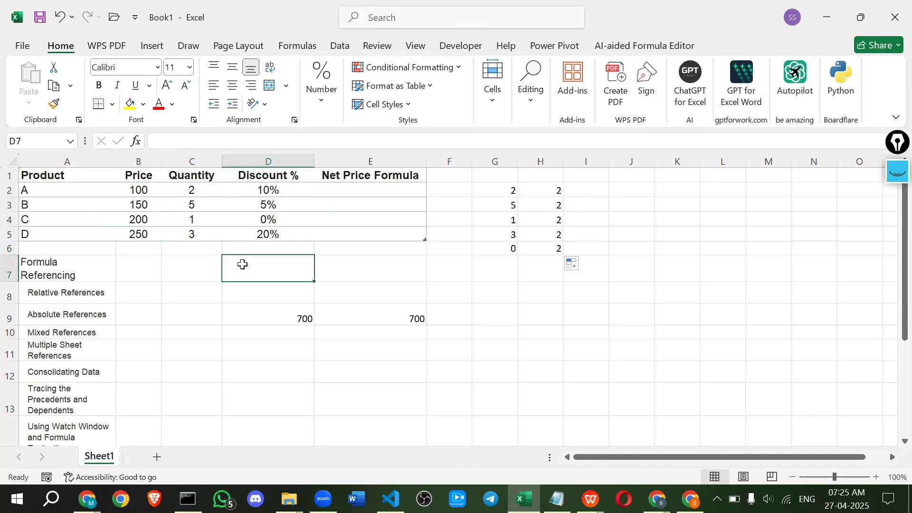
text(3)
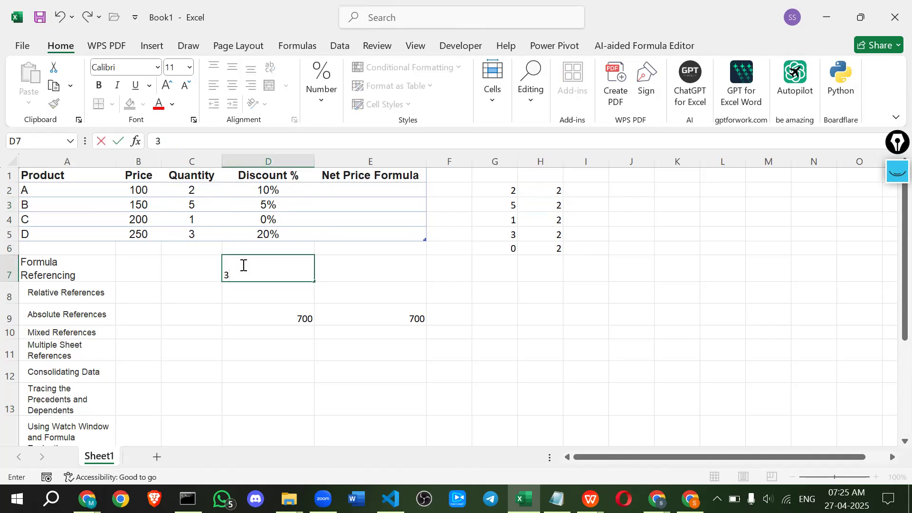
text(%)
key(Return)
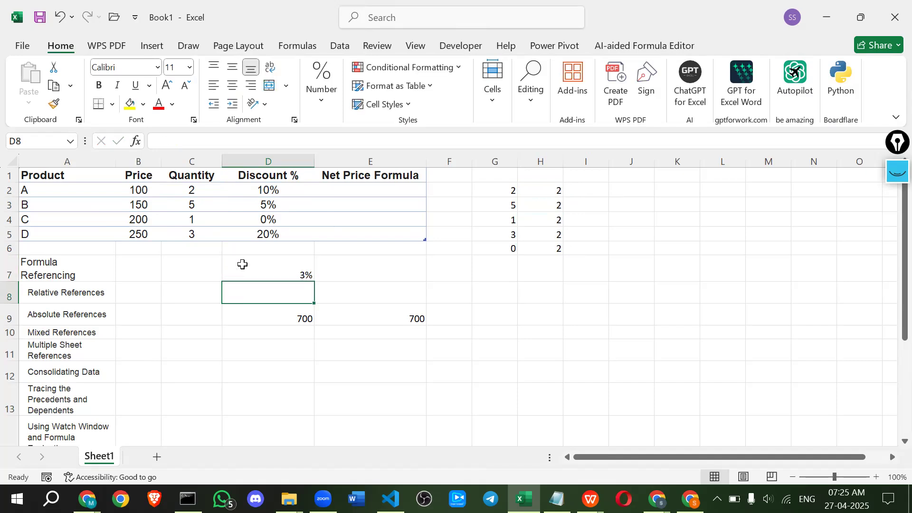
double_click(261, 273)
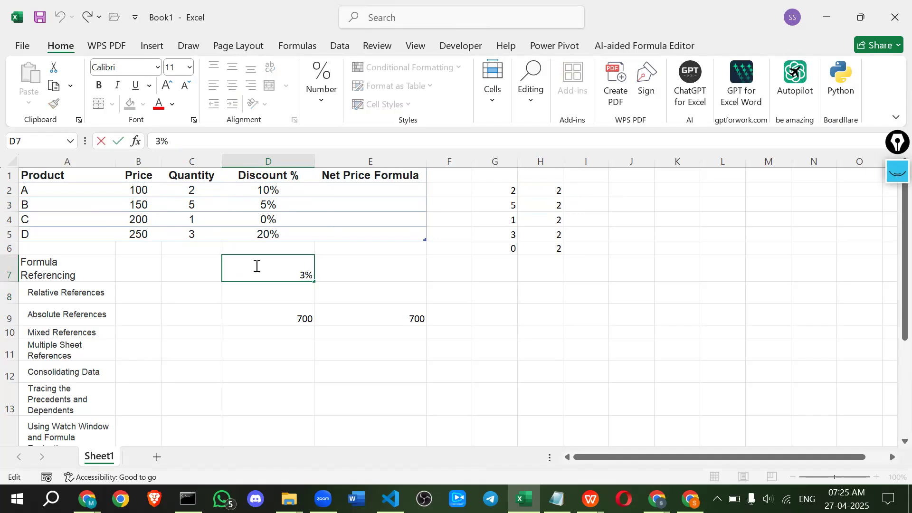
key(BackSpace)
key(Return)
drag(198, 190, 195, 234)
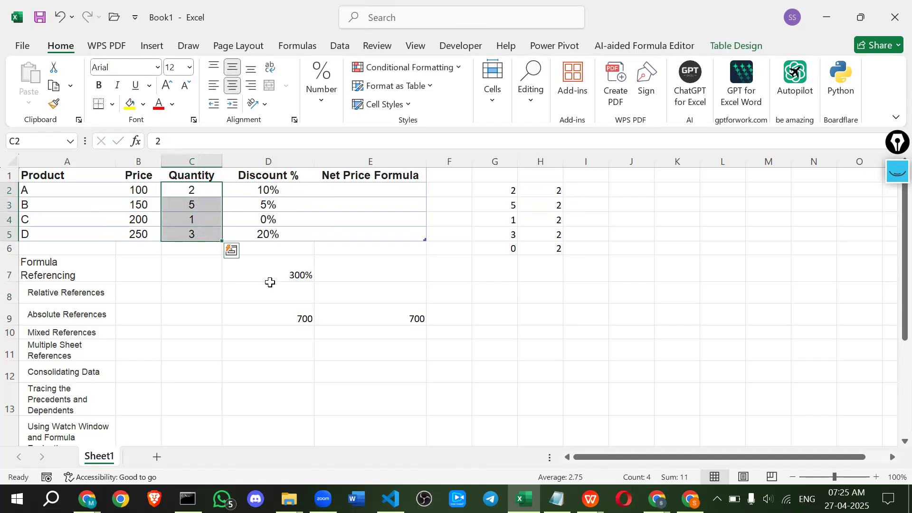
double_click(273, 266)
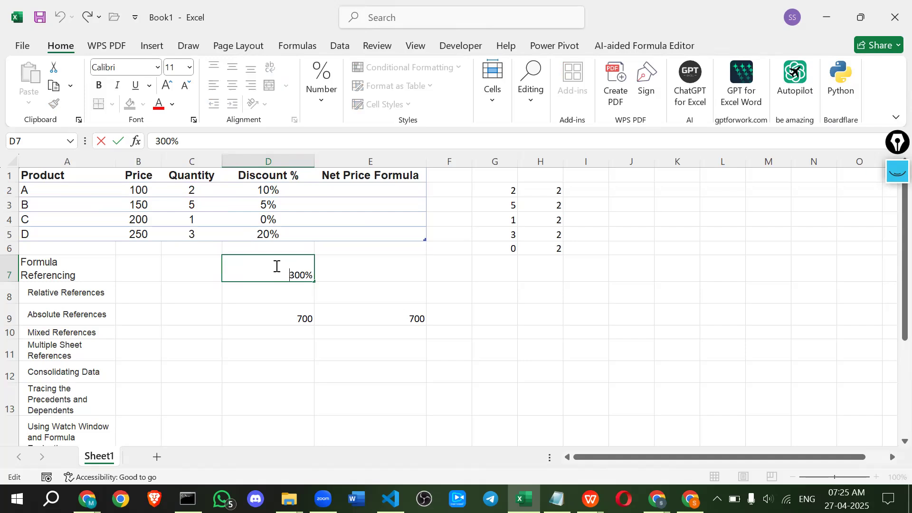
key(BackSpace)
key(BackSpace)
key(BackSpace)
key(BackSpace)
key(Return)
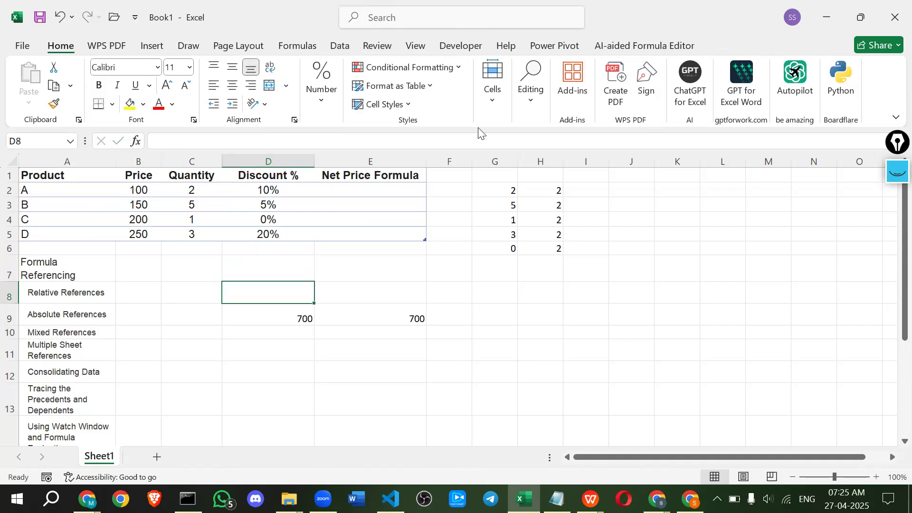
Step: Enter the value 3 in each of the cells F2 to F5 beside the product table
click(449, 187)
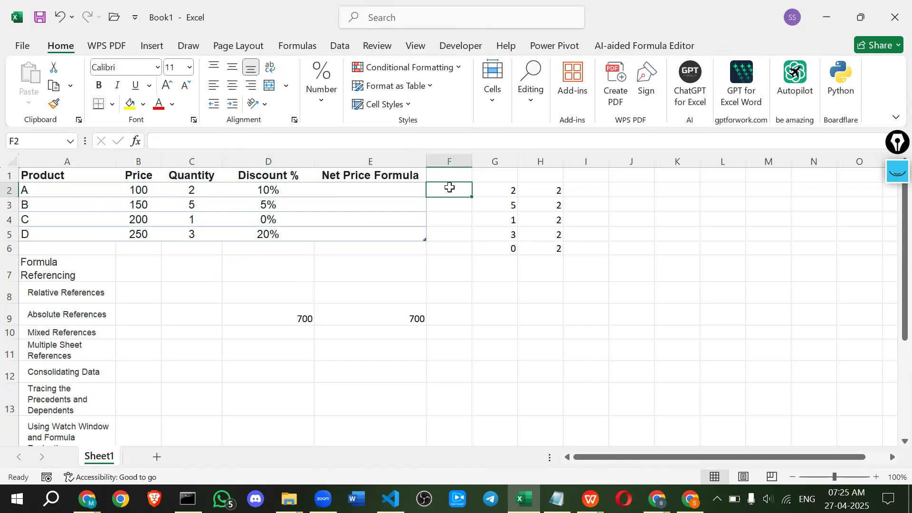
text(3)
key(Return)
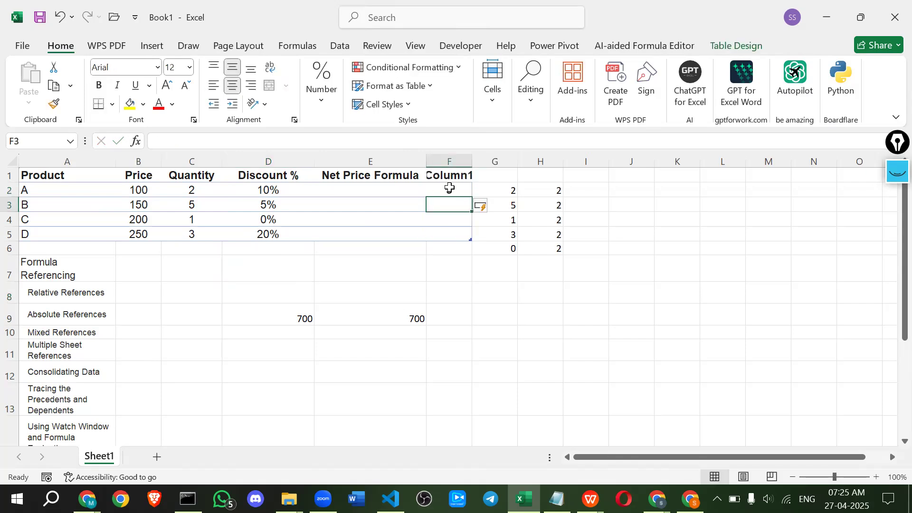
text(3)
key(Return)
text(3)
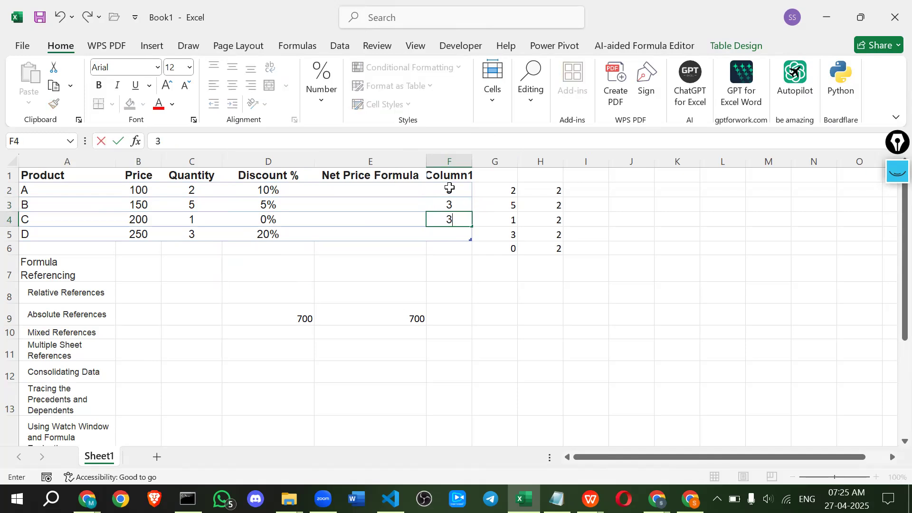
text(3)
key(BackSpace)
key(Return)
text(3)
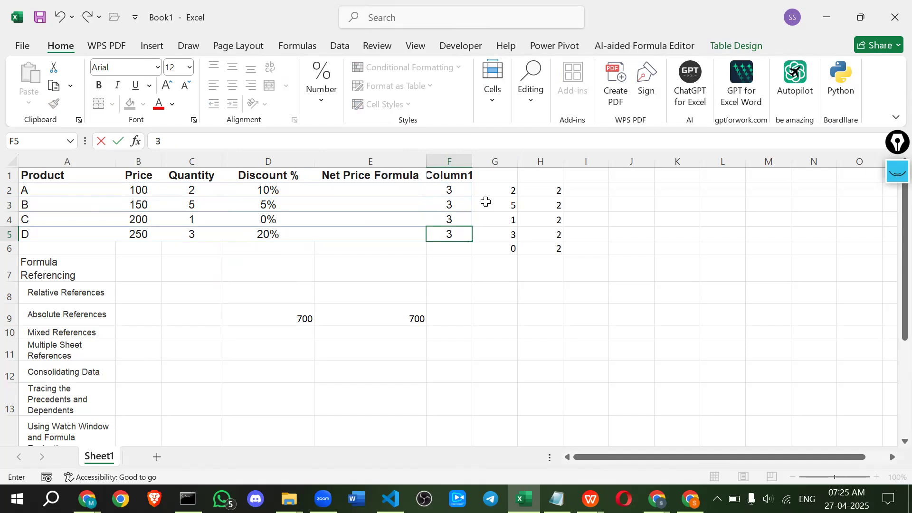
Step: Enter a formula in cell I2 that multiplies product A's quantity in C2 by the value in F2
click(578, 187)
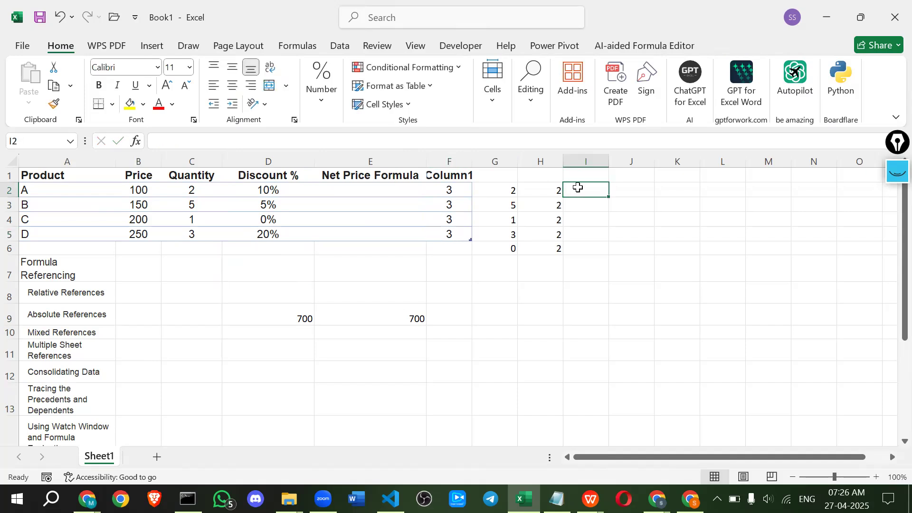
text(=)
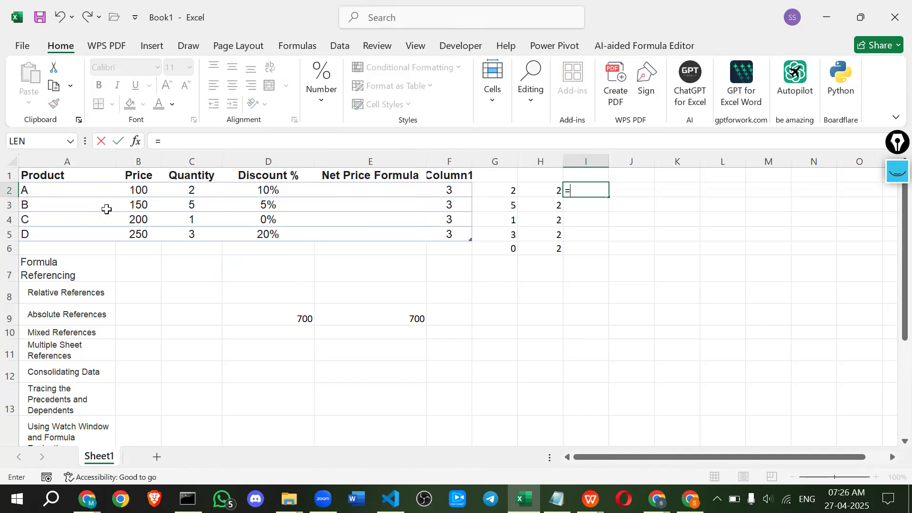
click(176, 190)
text(*)
click(434, 189)
key(Return)
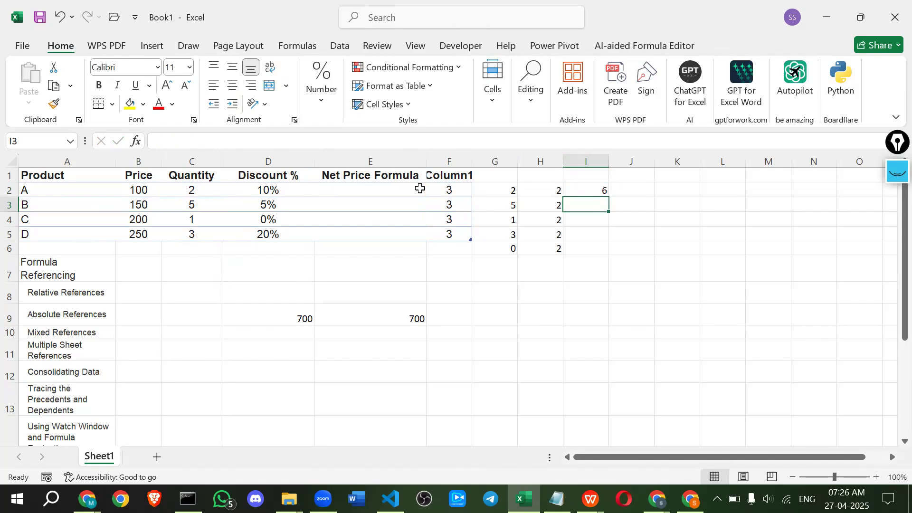
Step: Fill the multiplication formula in I2 down through cell I5 only, undoing any fill that extends into I6
click(589, 192)
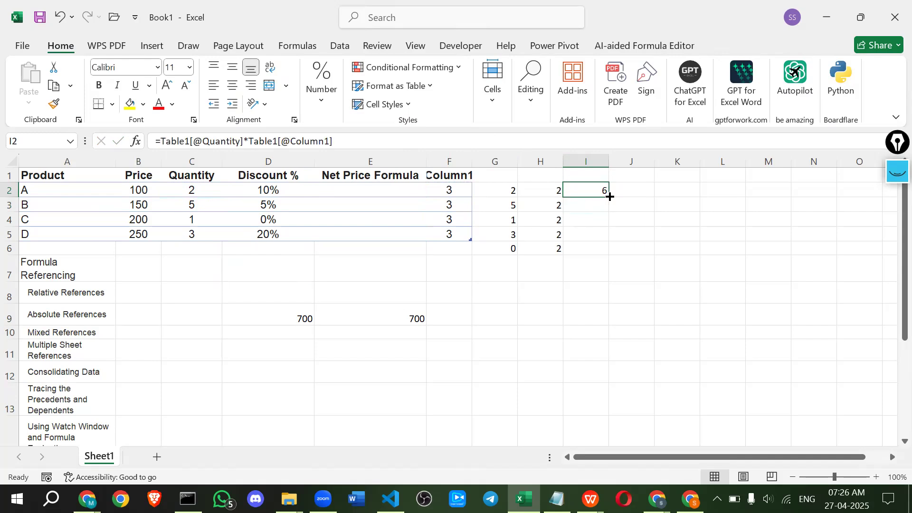
drag(610, 197, 607, 253)
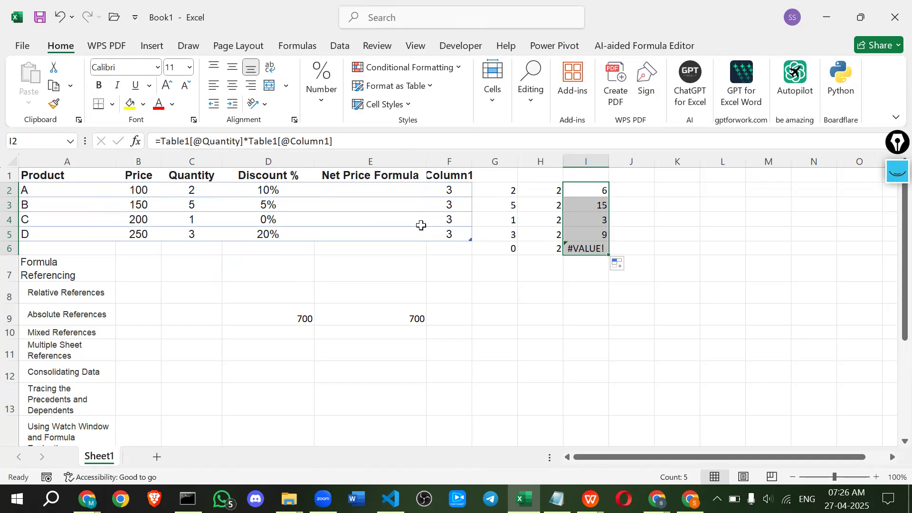
key(ctrl+z)
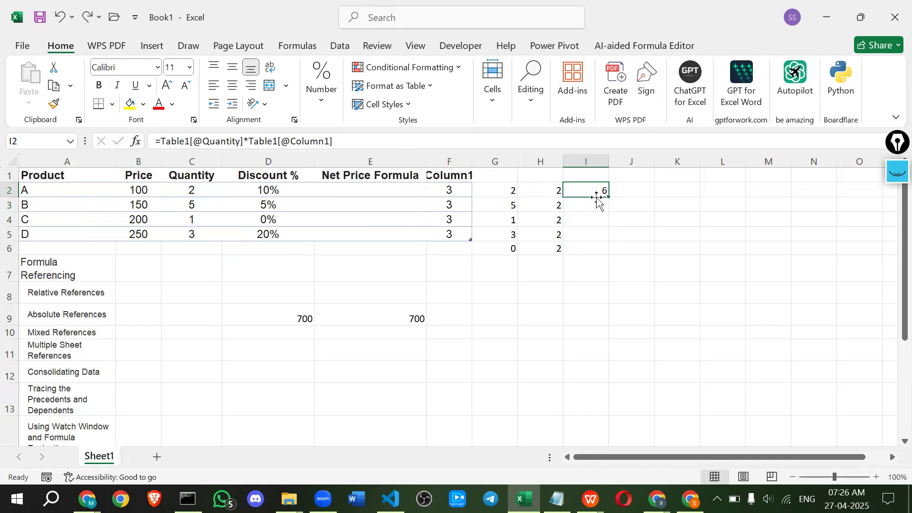
drag(609, 223, 610, 240)
Step: Clear cells F3 to F6, keeping only the multiplier in F2, and check the formulas in I3 and I2
click(438, 189)
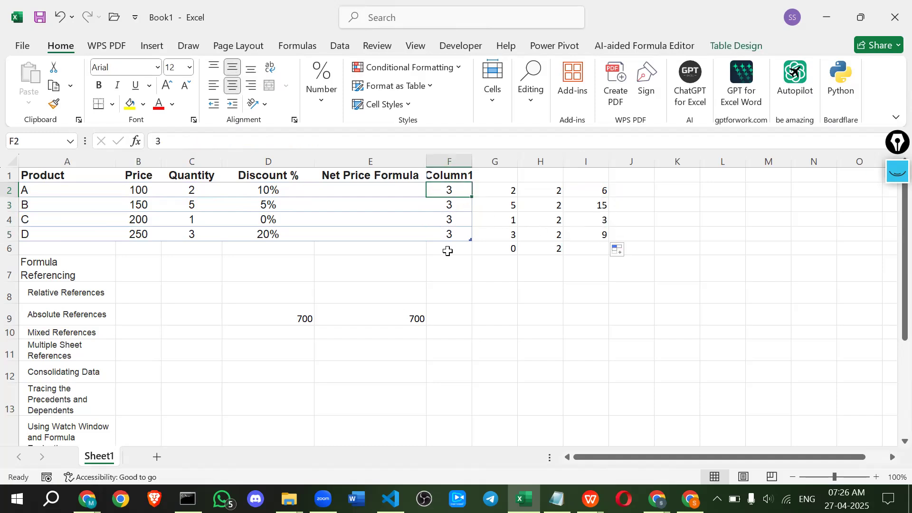
click(447, 205)
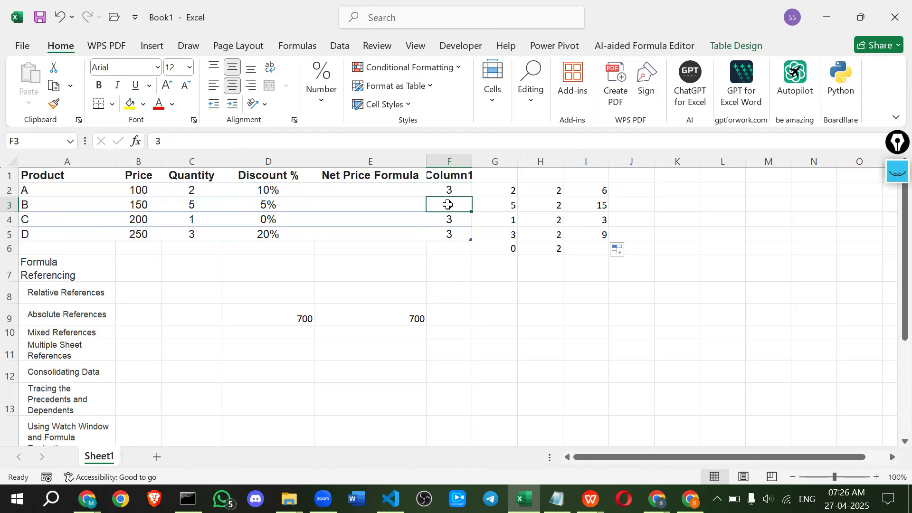
shift+click(453, 242)
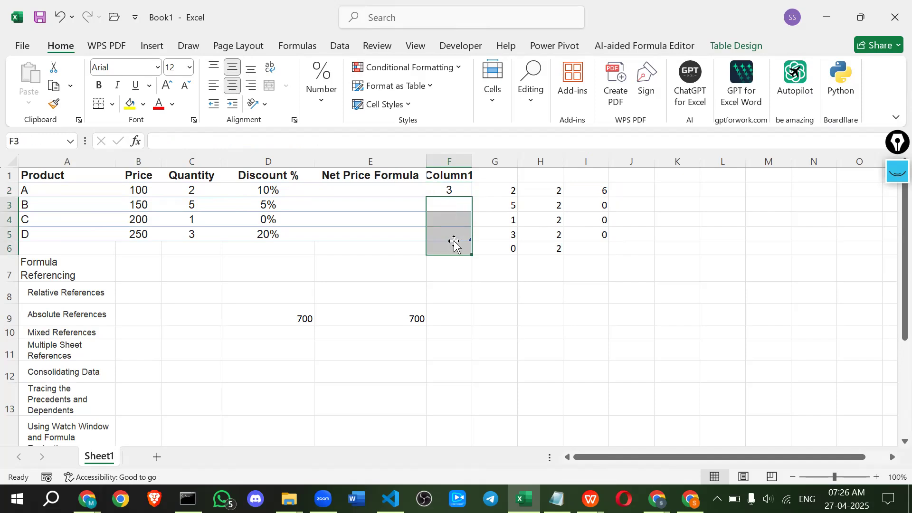
key(Delete)
click(548, 272)
click(601, 204)
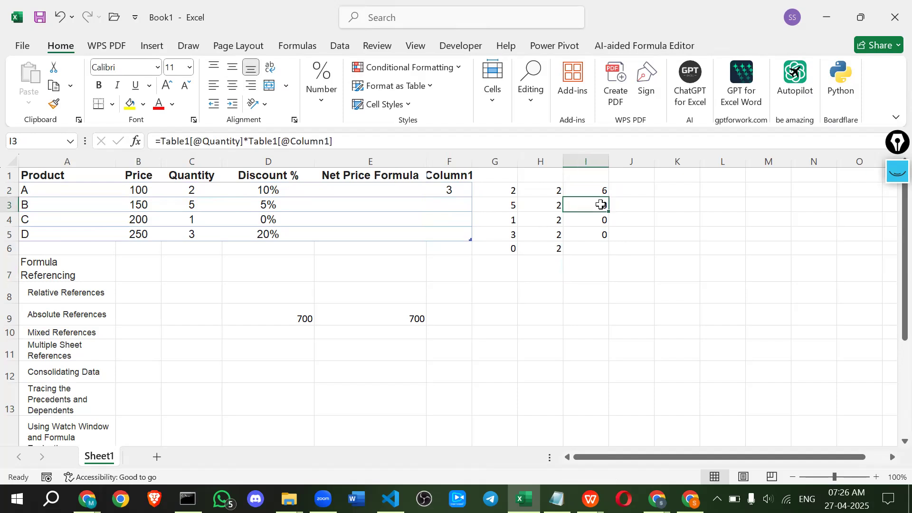
click(598, 190)
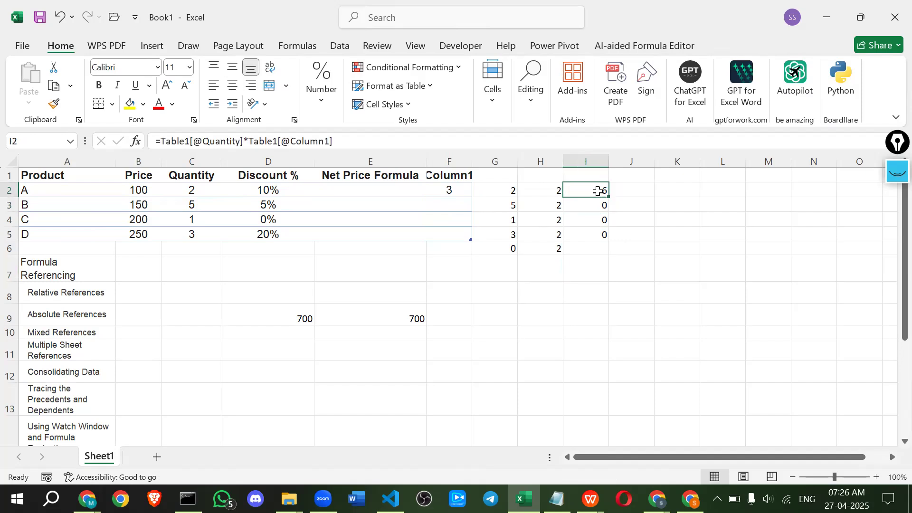
Step: Select the product table A1:F5 and convert it from a table to a normal range
drag(61, 177, 447, 229)
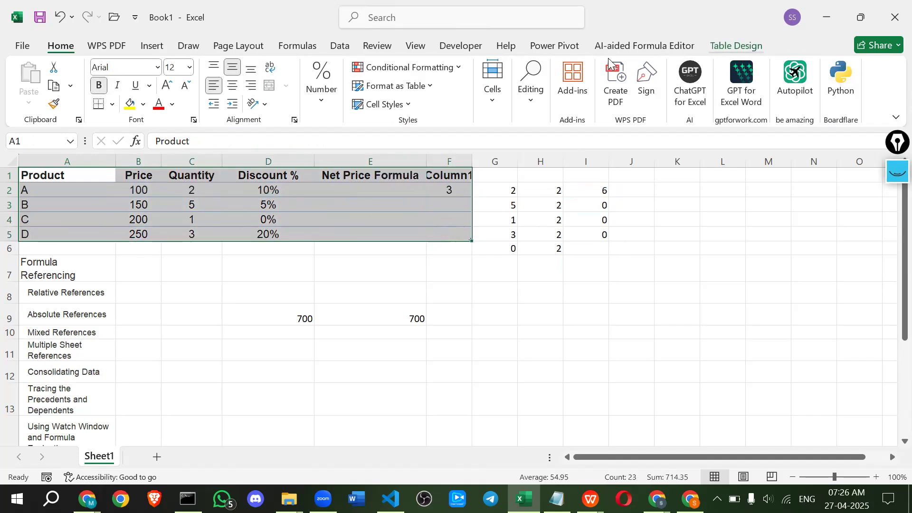
click(737, 44)
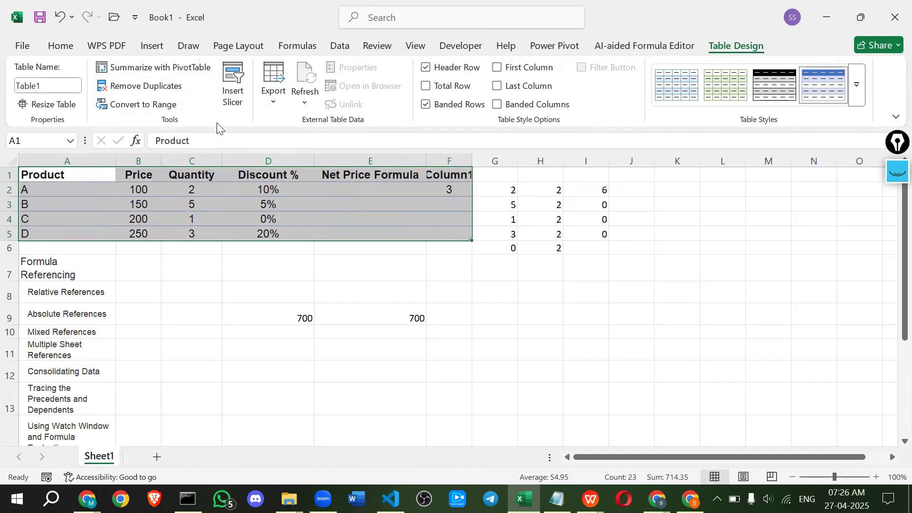
right_click(218, 176)
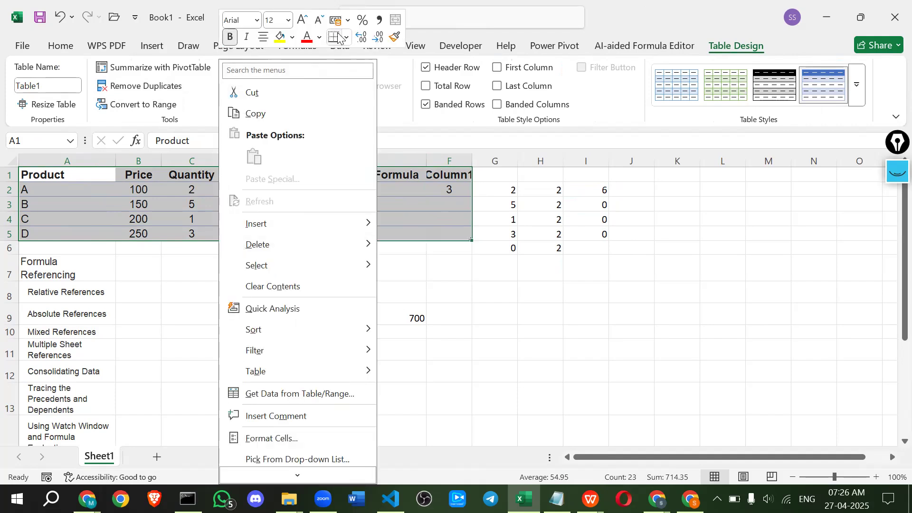
click(55, 116)
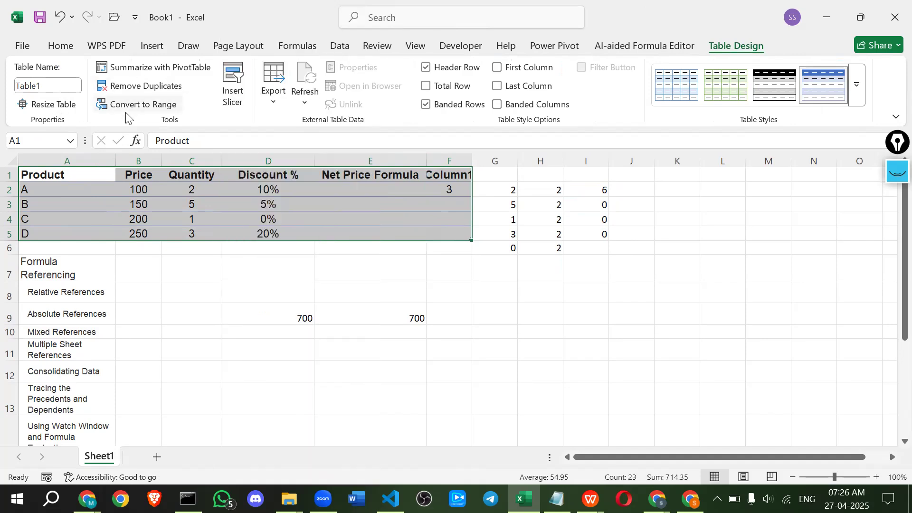
click(273, 102)
click(272, 100)
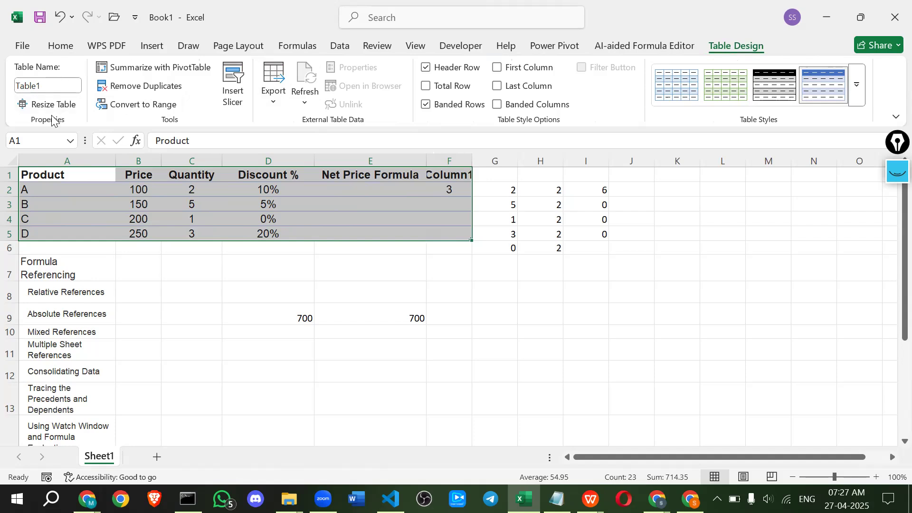
click(160, 108)
click(443, 291)
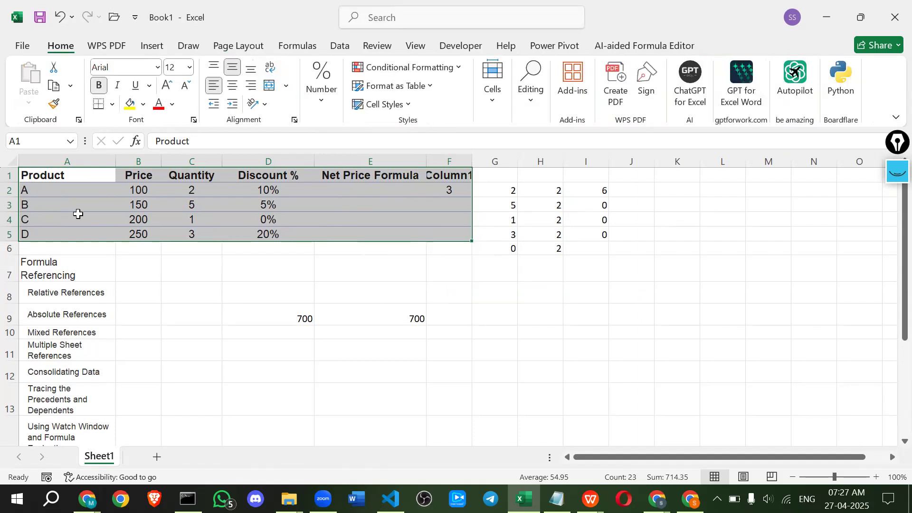
Step: Replace the formula in I2 with =C2*F2, using plain relative references to the quantity and the multiplier
click(42, 230)
click(280, 213)
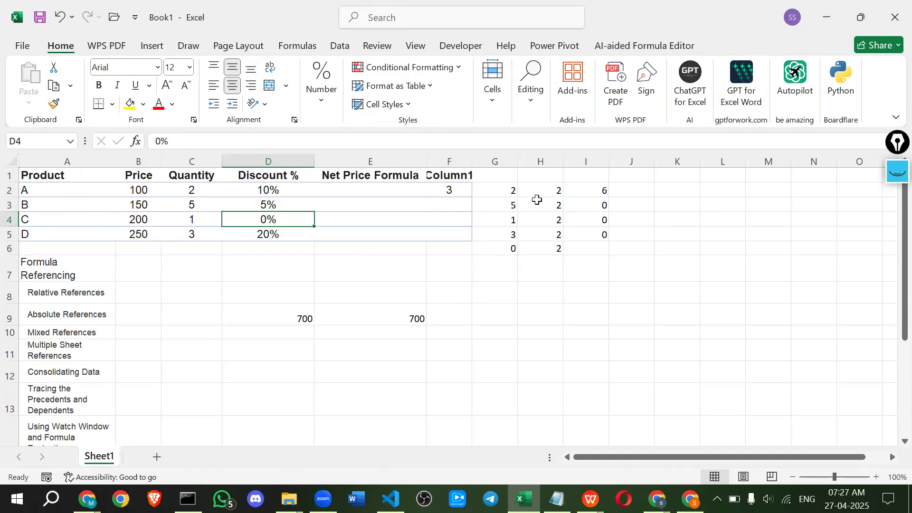
click(537, 200)
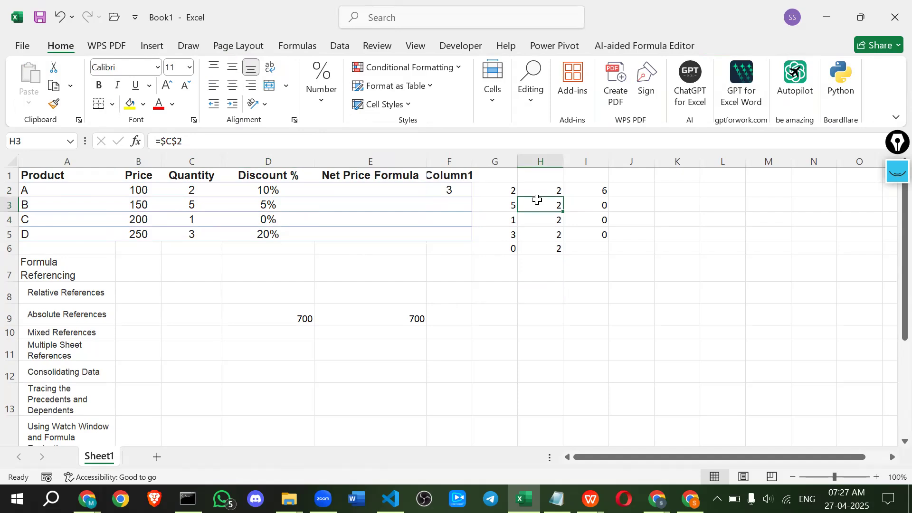
click(586, 192)
double_click(586, 191)
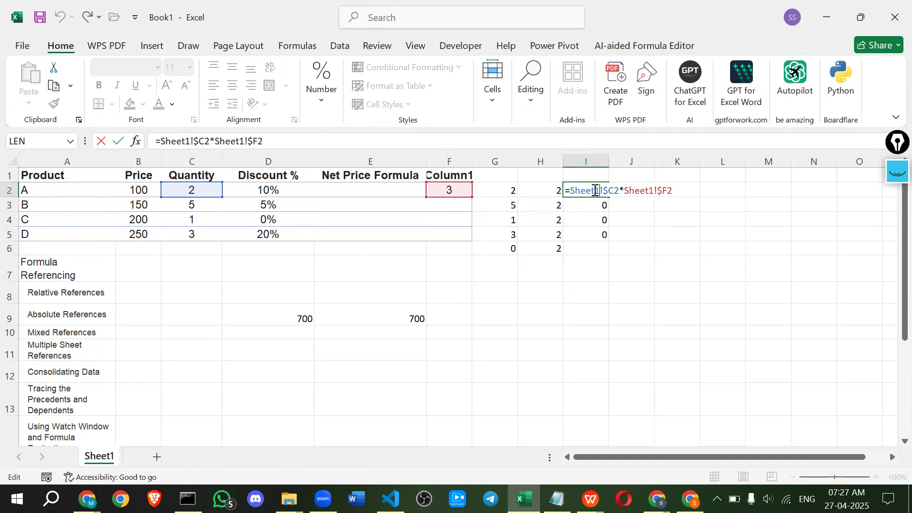
triple_click(594, 190)
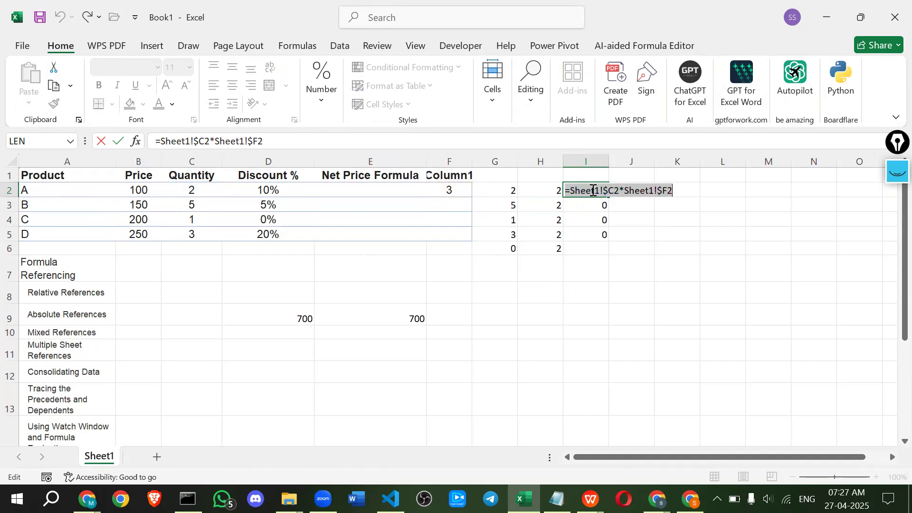
text(=)
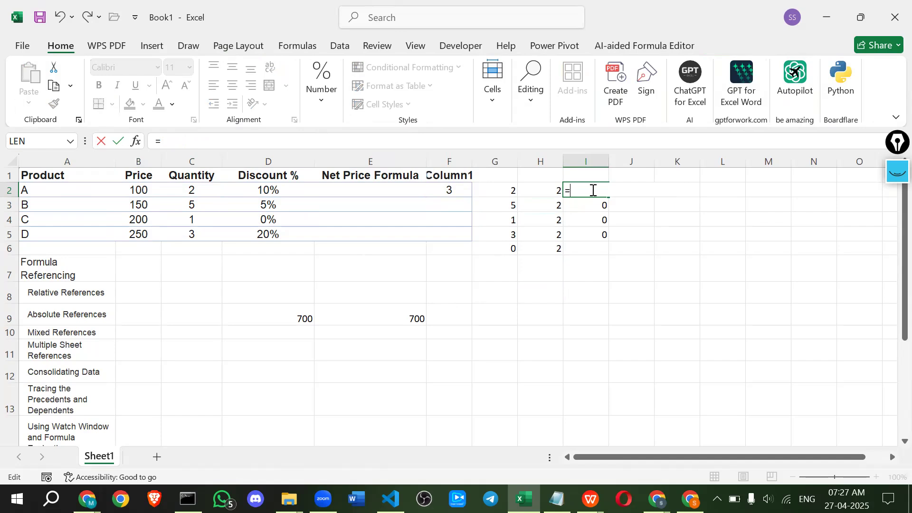
click(189, 190)
text(*)
click(437, 187)
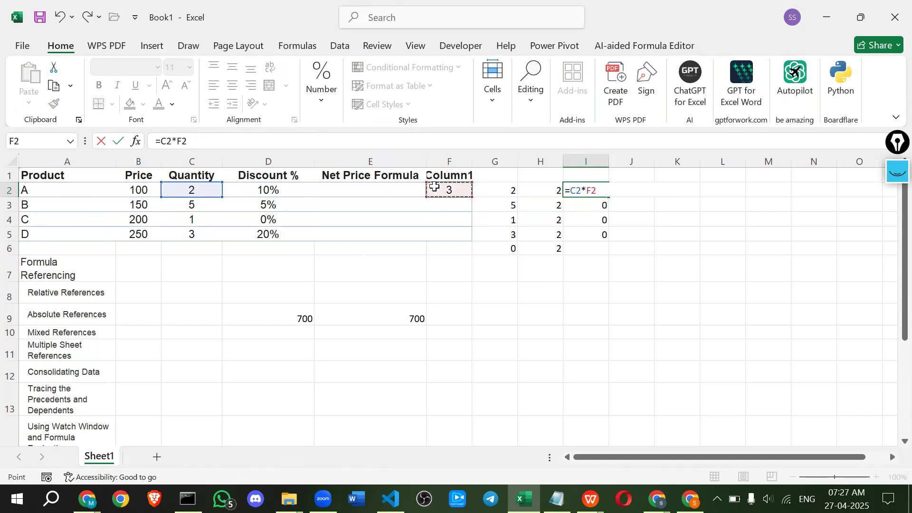
key(Return)
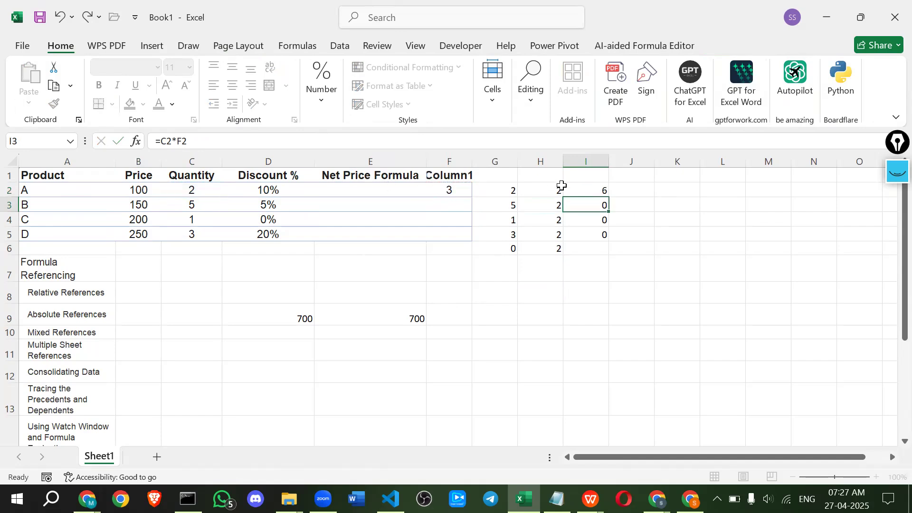
Step: Fill the relative formula in I2 down through I5 and check the copied formulas against the multiplier in F2
click(604, 190)
drag(608, 196, 606, 238)
click(593, 259)
click(582, 201)
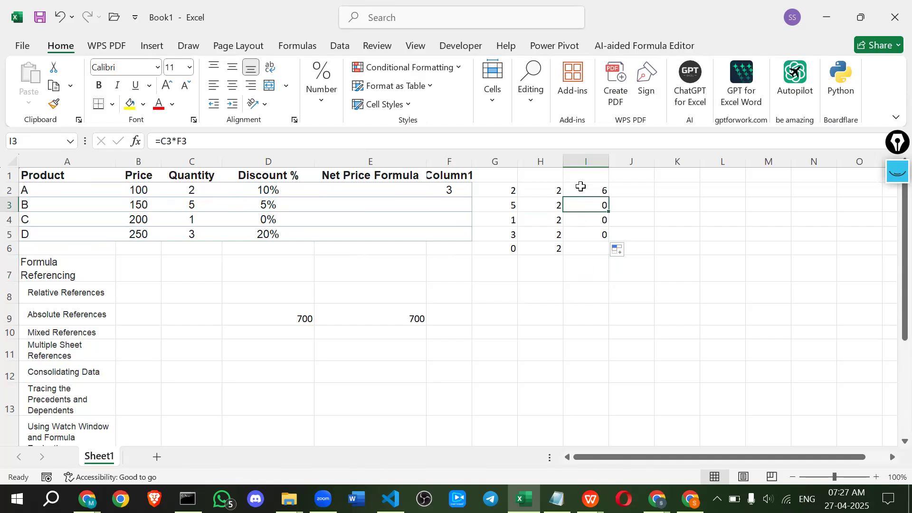
click(434, 190)
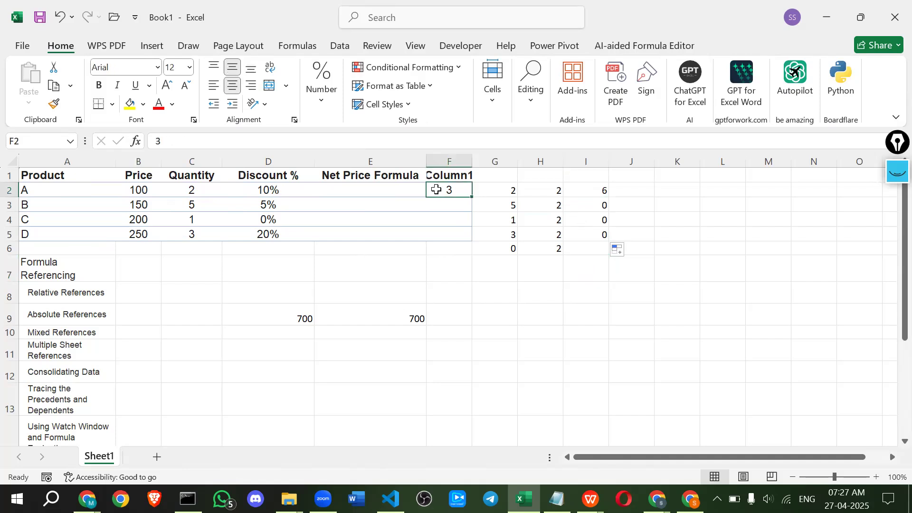
click(585, 205)
click(583, 219)
click(588, 236)
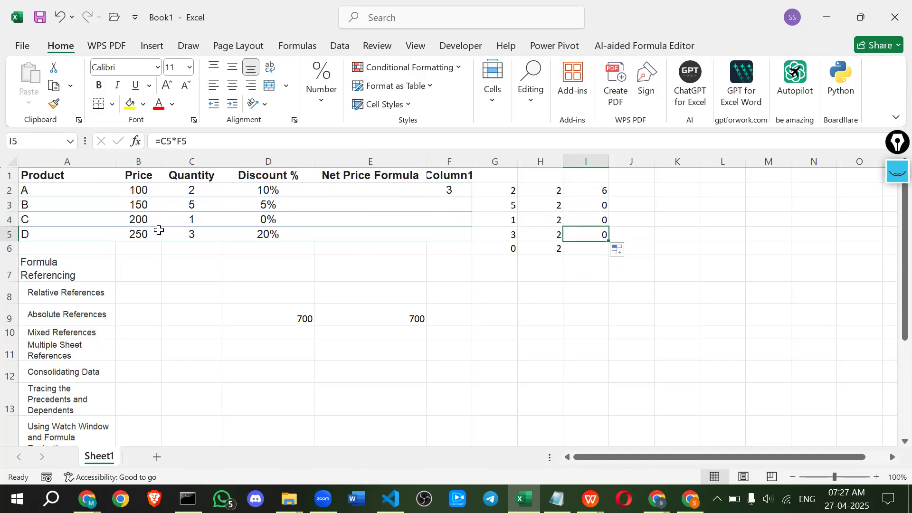
click(454, 189)
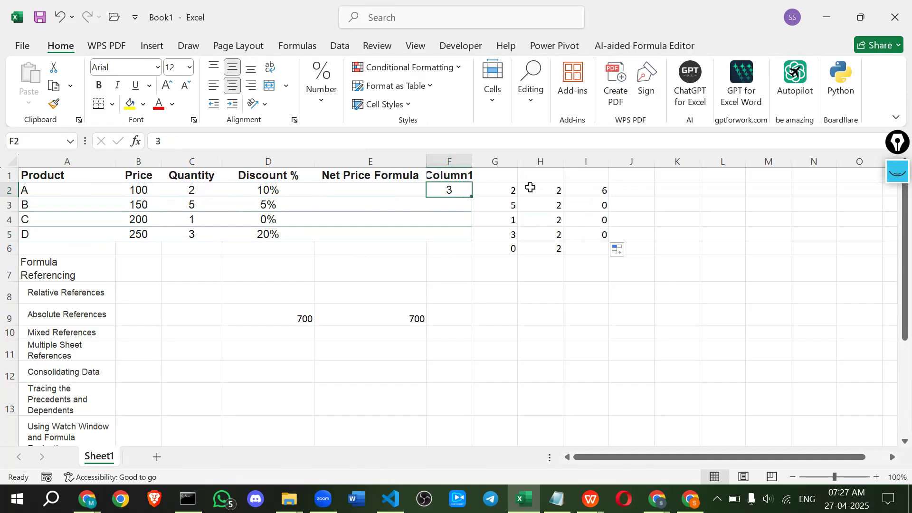
Step: Make the multiplier reference in I2 absolute so the formula is =C2*$F$2
click(587, 188)
double_click(587, 189)
drag(585, 190, 596, 191)
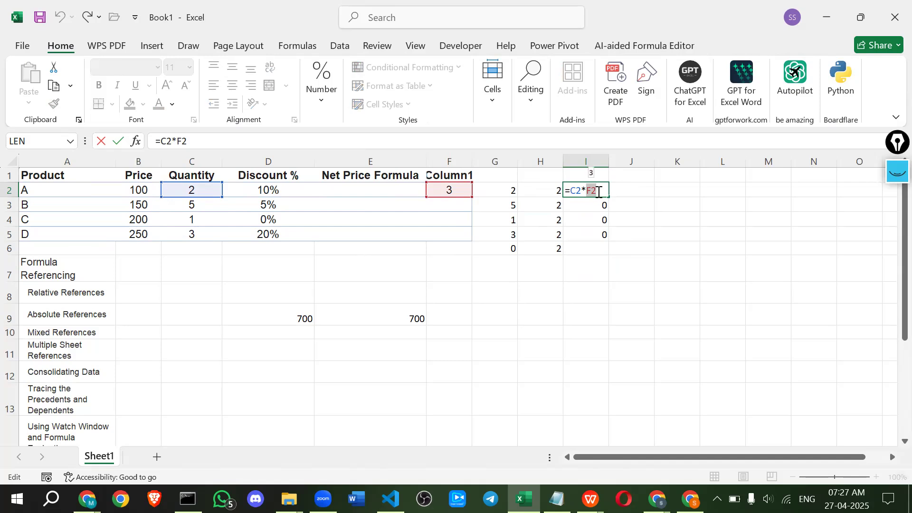
click(598, 192)
click(588, 191)
text($)
click(597, 190)
text($)
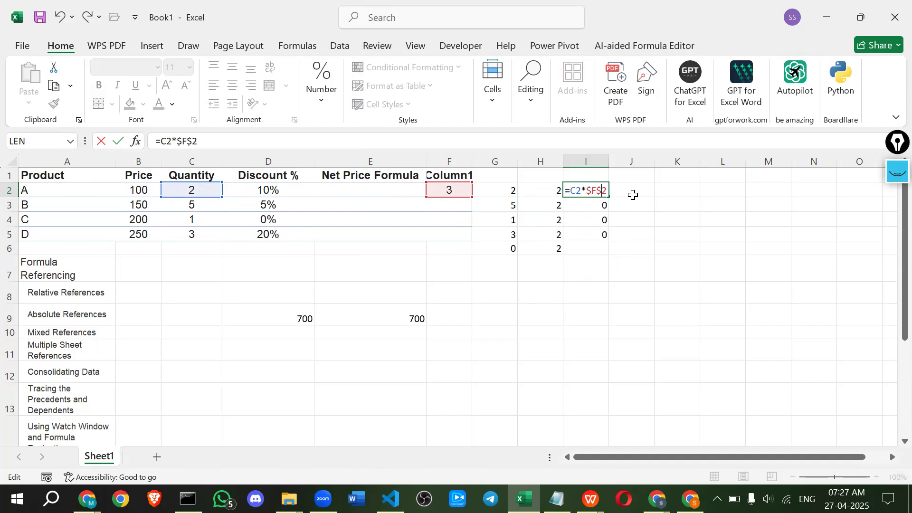
drag(588, 190, 601, 191)
key(F4)
key(F4)
key(F4)
key(F4)
key(Return)
Step: Fill the formula with the absolute multiplier reference from I2 down through I5 and check the copied formulas
click(592, 190)
drag(607, 196, 611, 243)
click(586, 196)
click(588, 204)
click(592, 225)
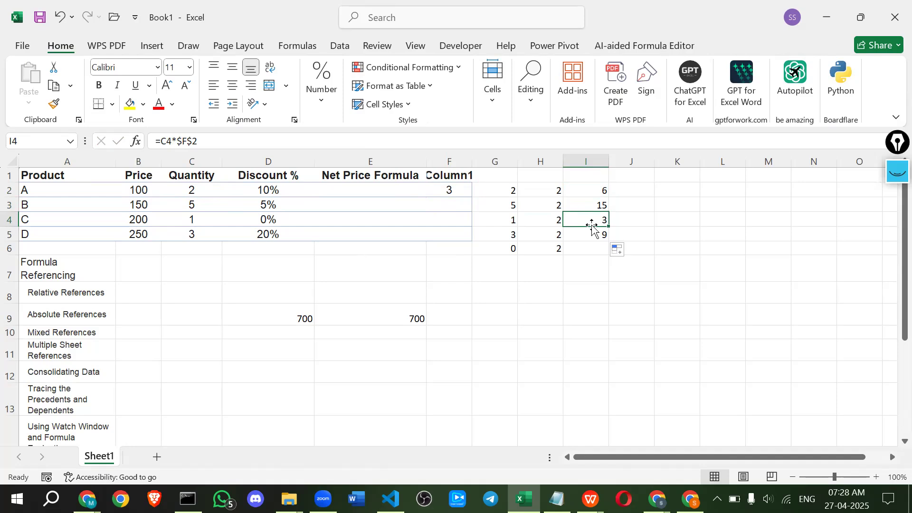
Step: Review the Relative References and Absolute References topics and examine the copied formulas in G2 to G6
click(74, 289)
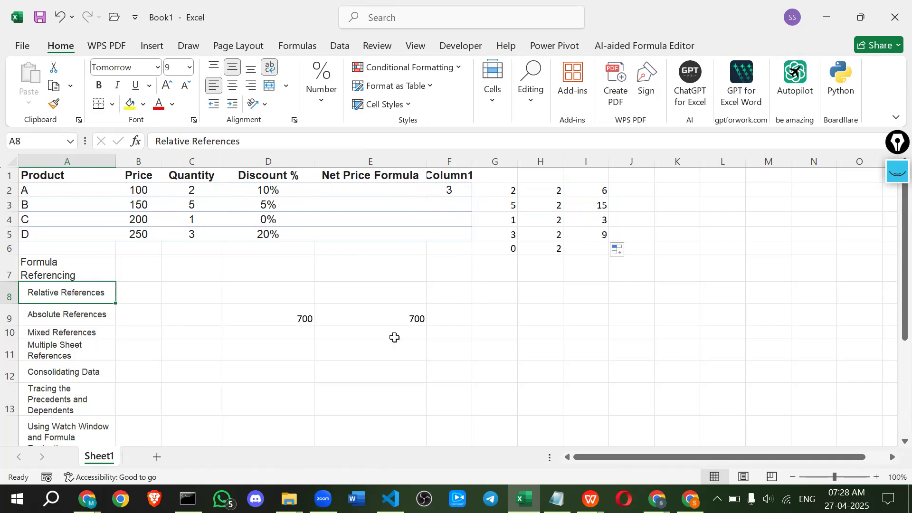
click(76, 316)
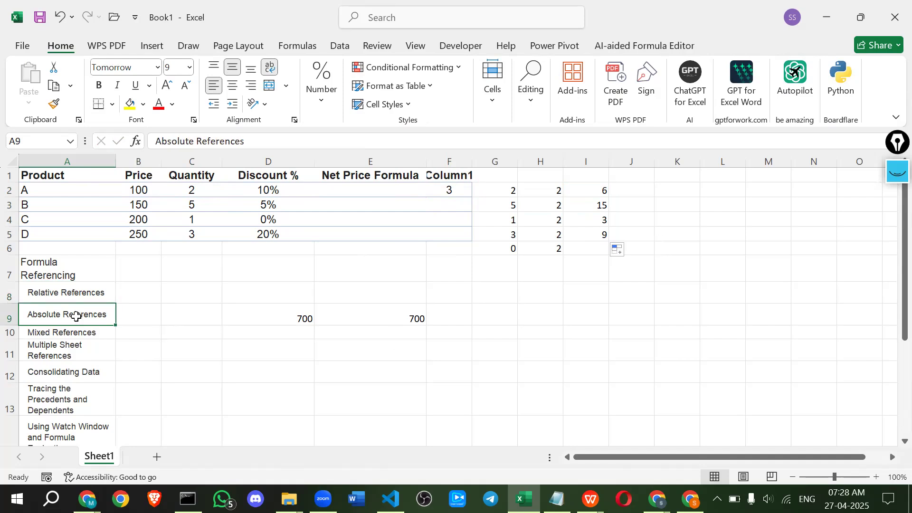
click(505, 187)
click(497, 205)
click(503, 220)
click(507, 234)
click(507, 248)
Step: Enter the label "relative refercing" in G7 and widen column G to fit it
click(501, 273)
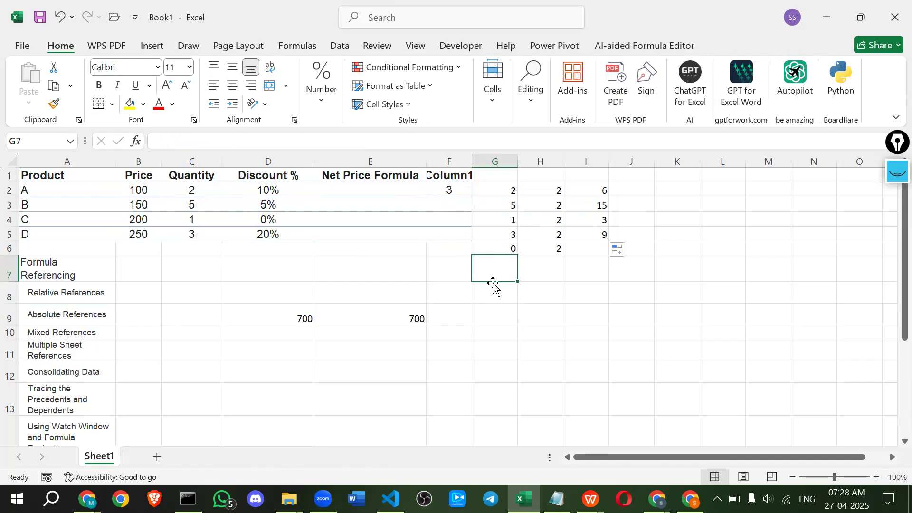
text(re)
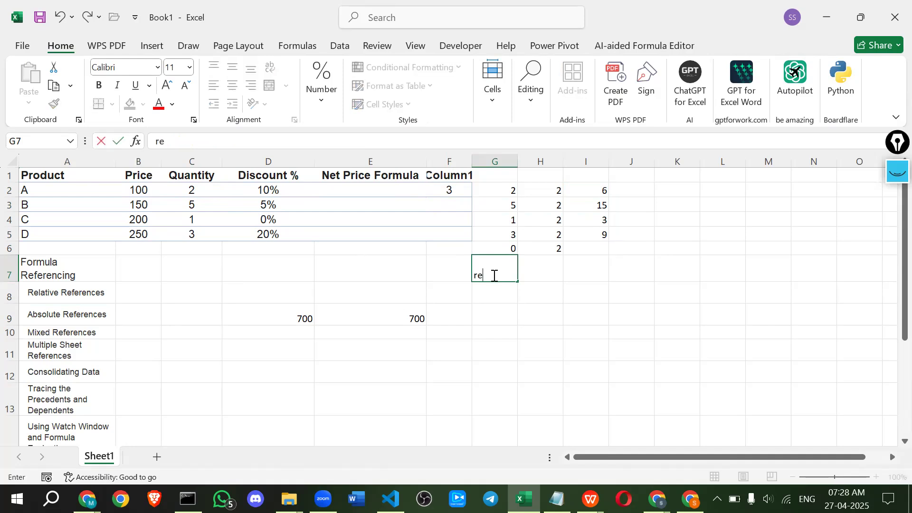
text(lative refer)
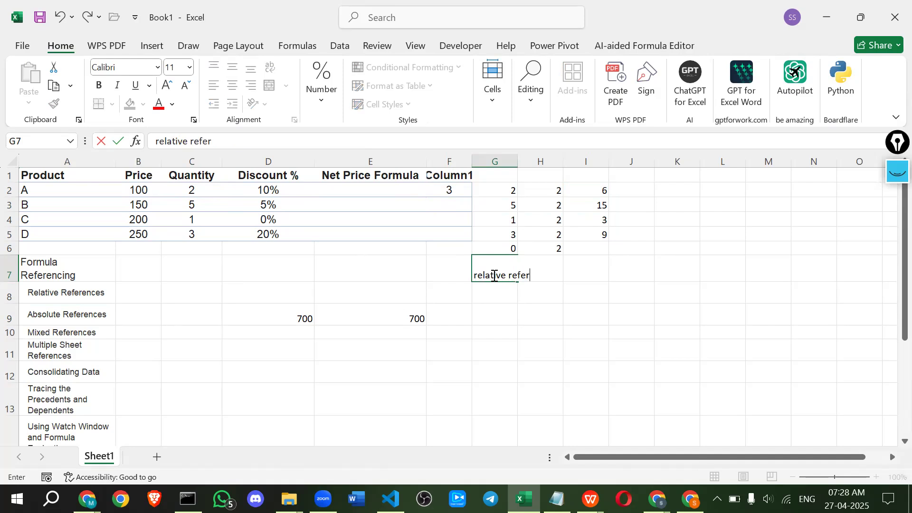
text(cing)
key(Return)
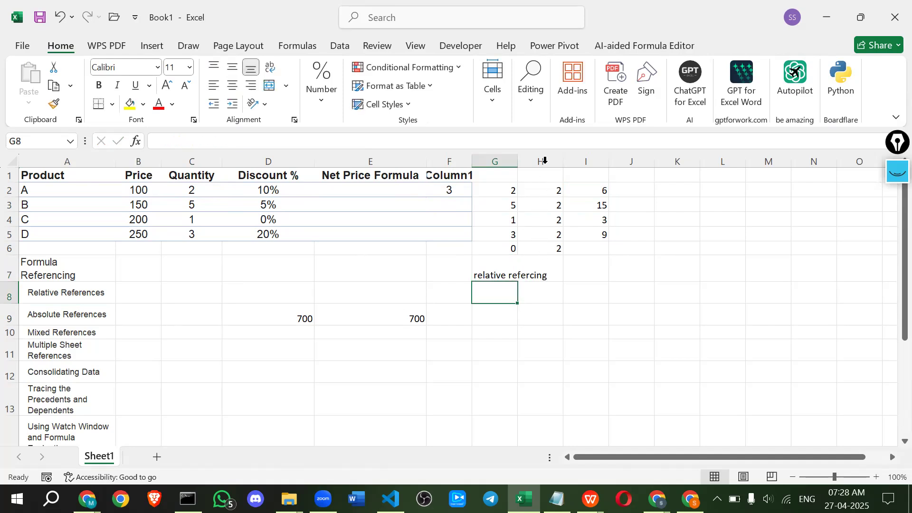
drag(515, 164, 547, 164)
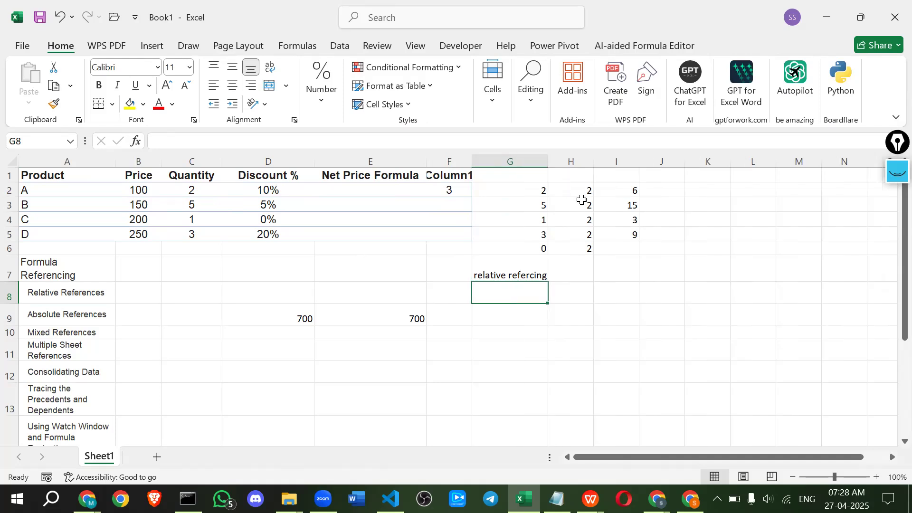
Step: Enter the note "not change called absolute ref" in H7 below the absolute reference results
click(580, 203)
click(564, 276)
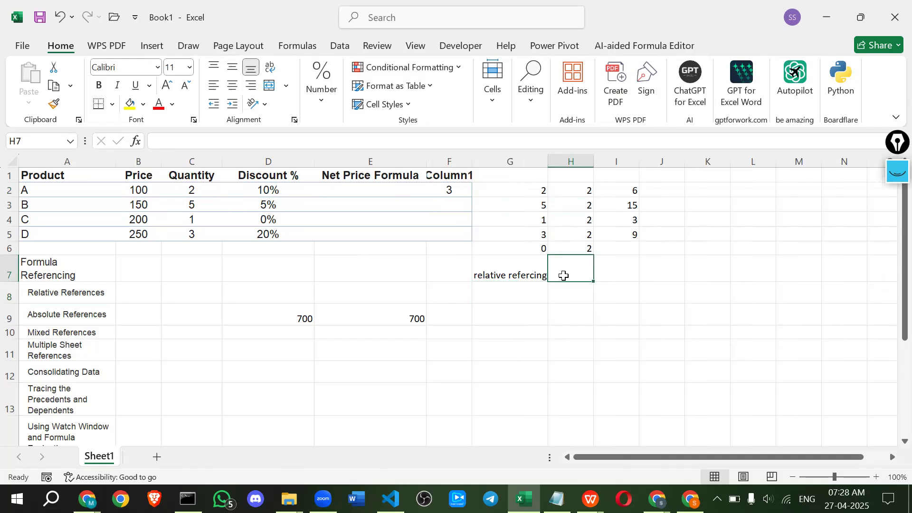
text(not)
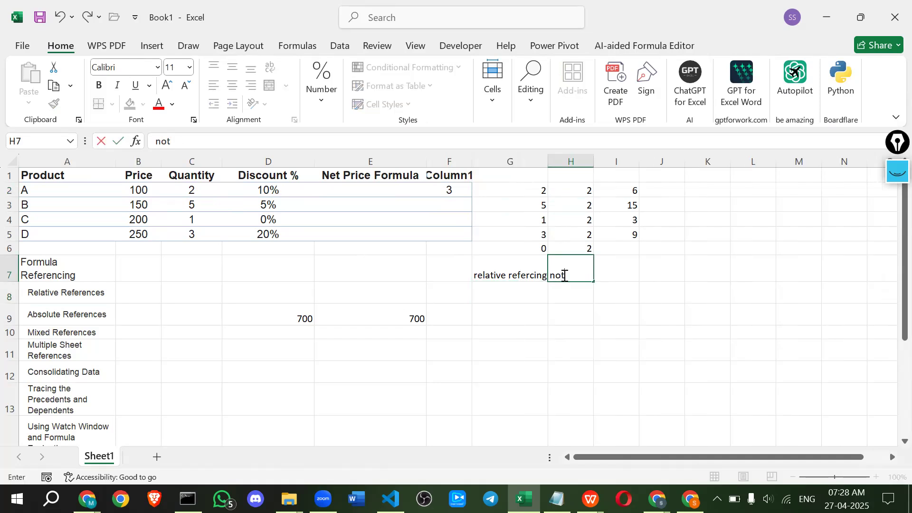
text( change ca)
key(BackSpace)
text(alled)
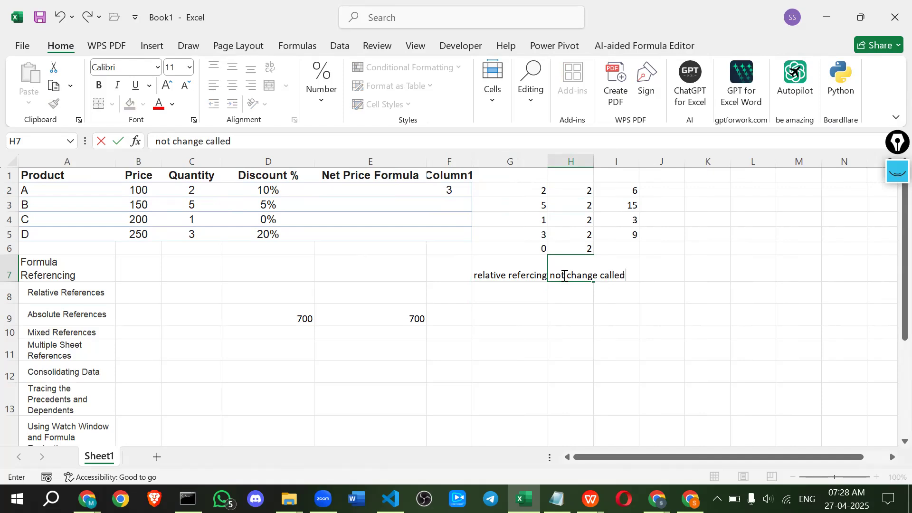
text( re)
key(BackSpace)
key(BackSpace)
text(absolute)
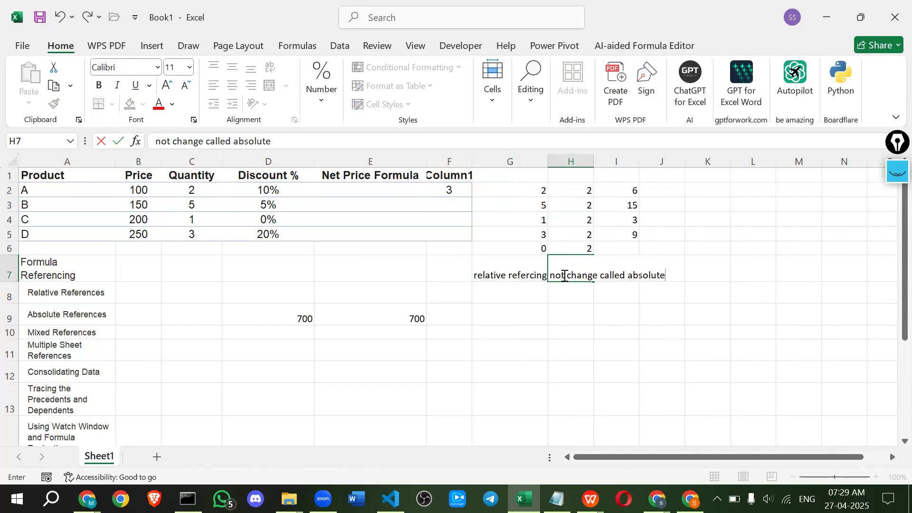
text( ref)
key(Return)
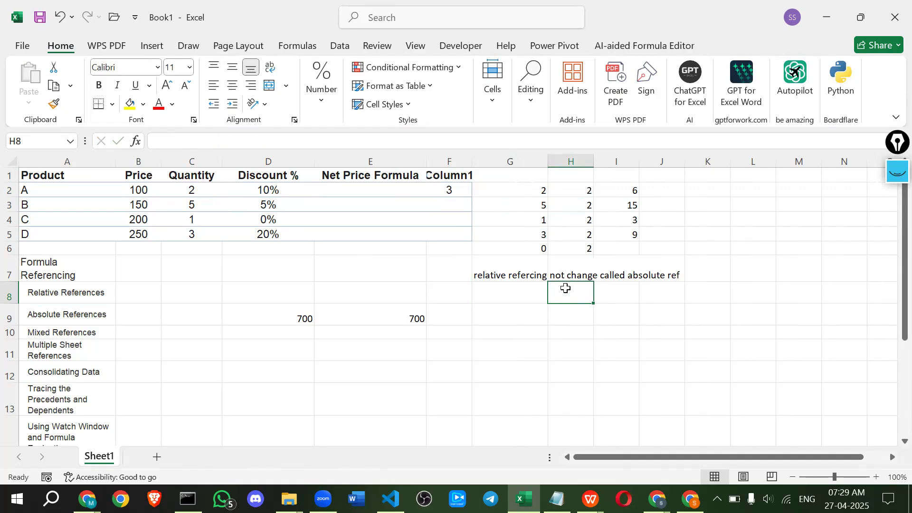
Step: Add the note "use dollar sign" in H8 and select the absolute reference cells H2 to H6
text(use dollar)
key(BackSpace)
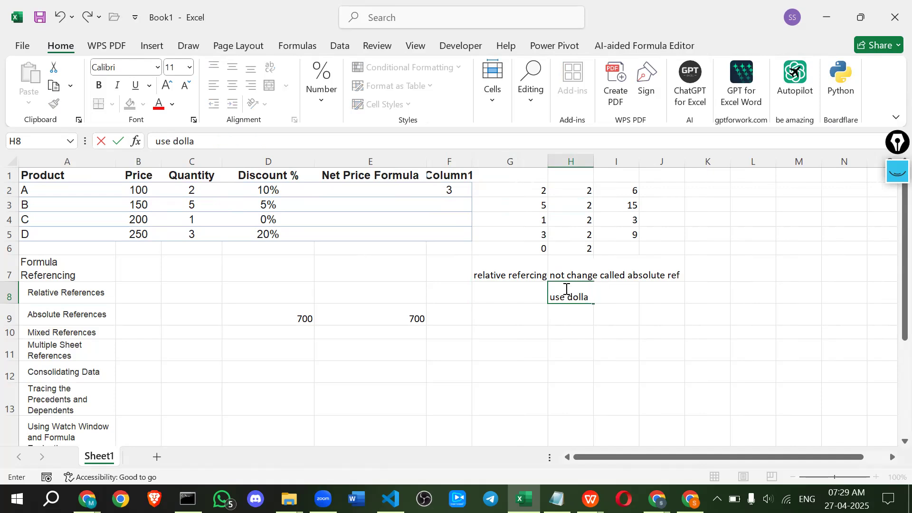
text(r sign)
key(Return)
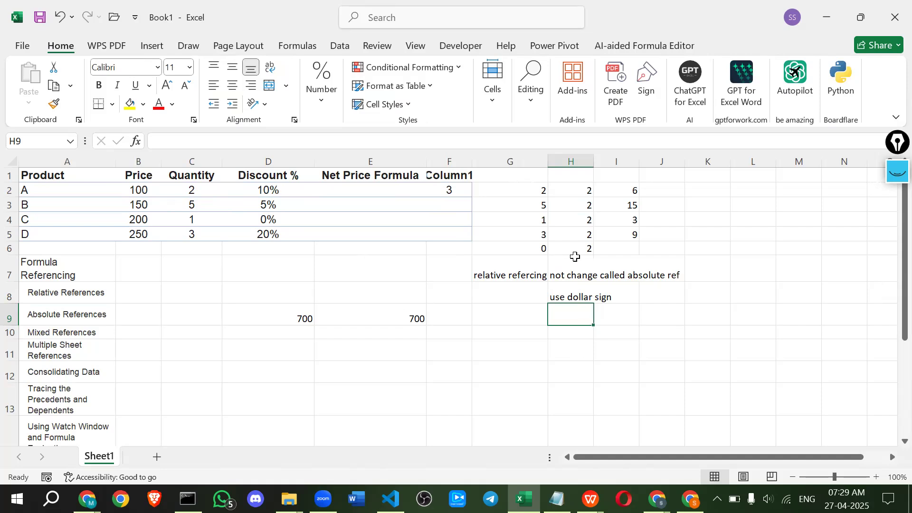
drag(561, 187, 573, 248)
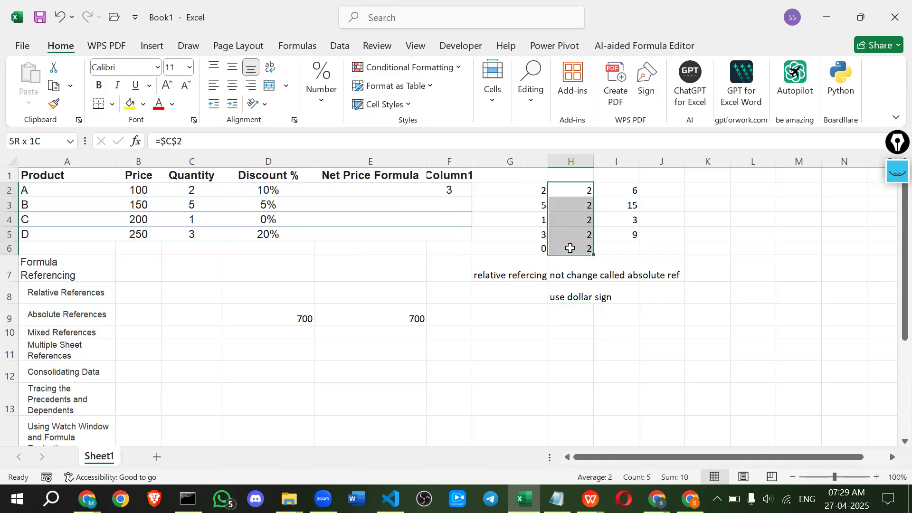
Step: Enter the mixed reference formula =$C2 in K2 and copy it down to K5
click(417, 314)
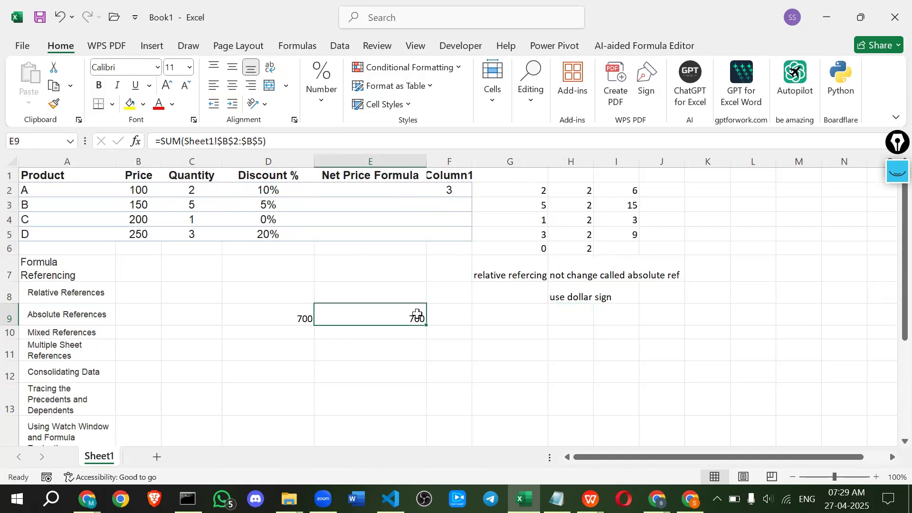
click(557, 322)
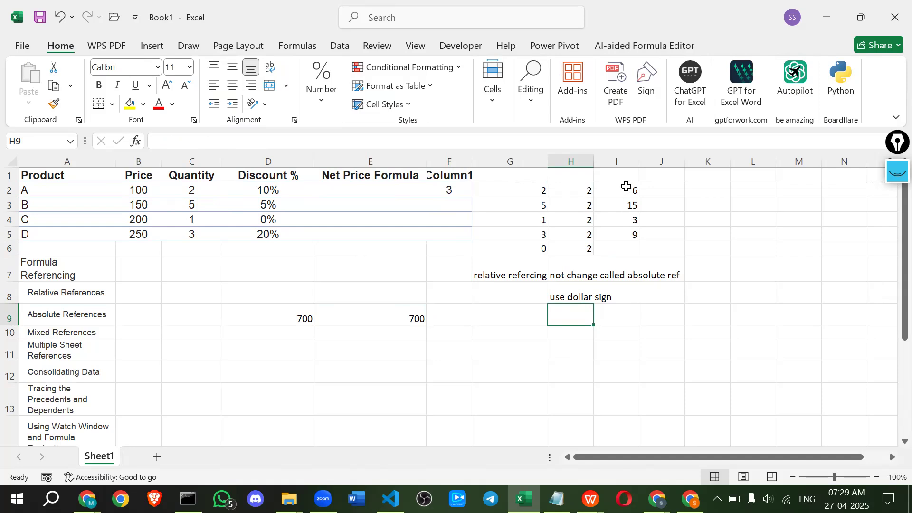
click(715, 192)
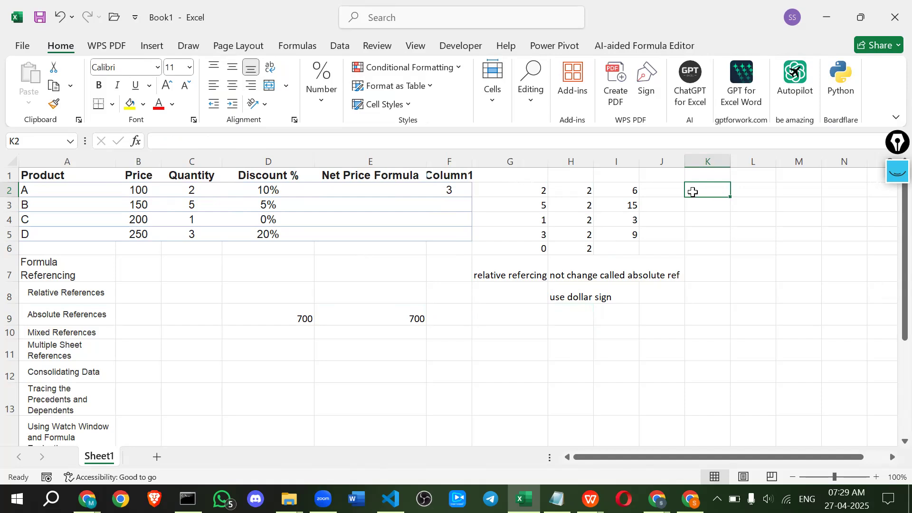
text(=$)
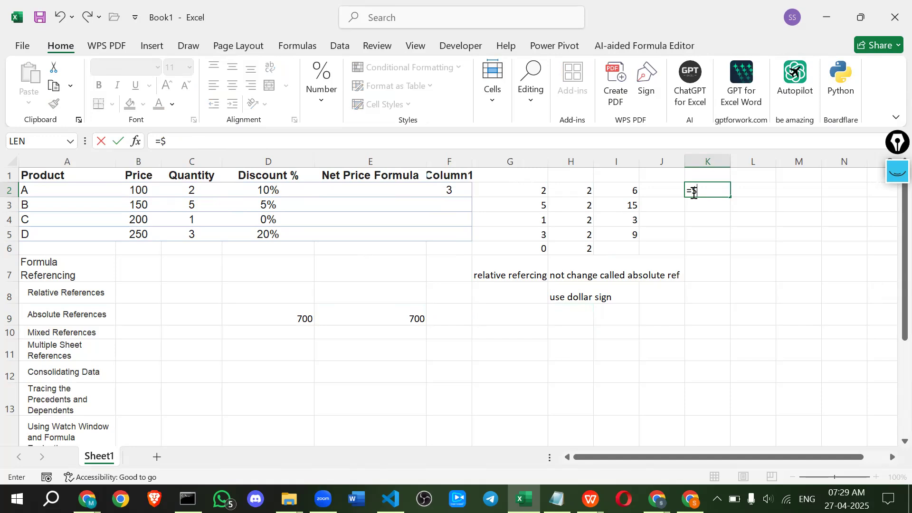
text(c2)
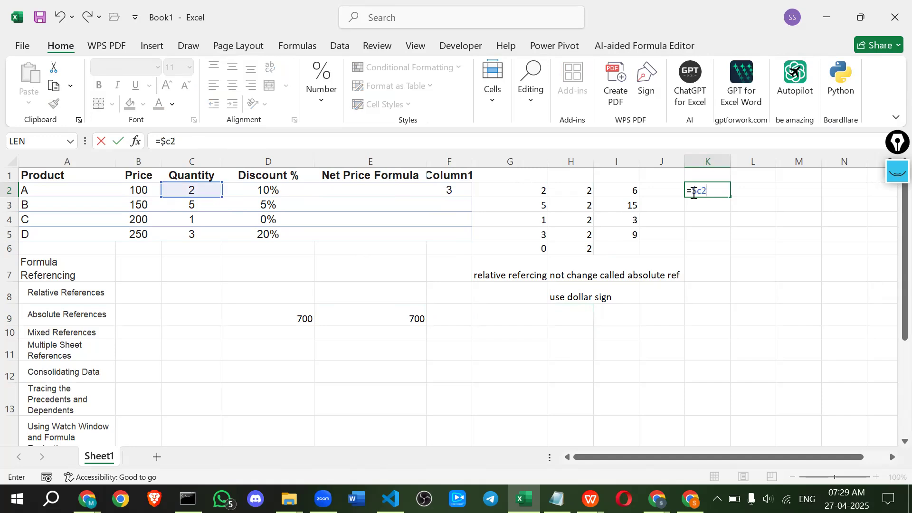
key(Return)
click(693, 192)
drag(730, 196, 735, 242)
Step: Examine the copied formulas in K2 to K5 to see how the column-locked reference behaves down the rows
click(697, 206)
click(700, 221)
click(702, 235)
click(698, 195)
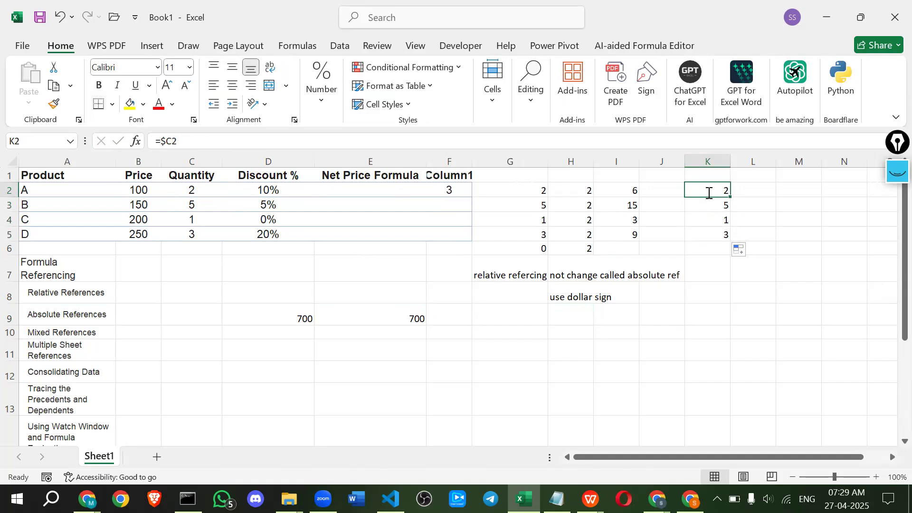
double_click(700, 190)
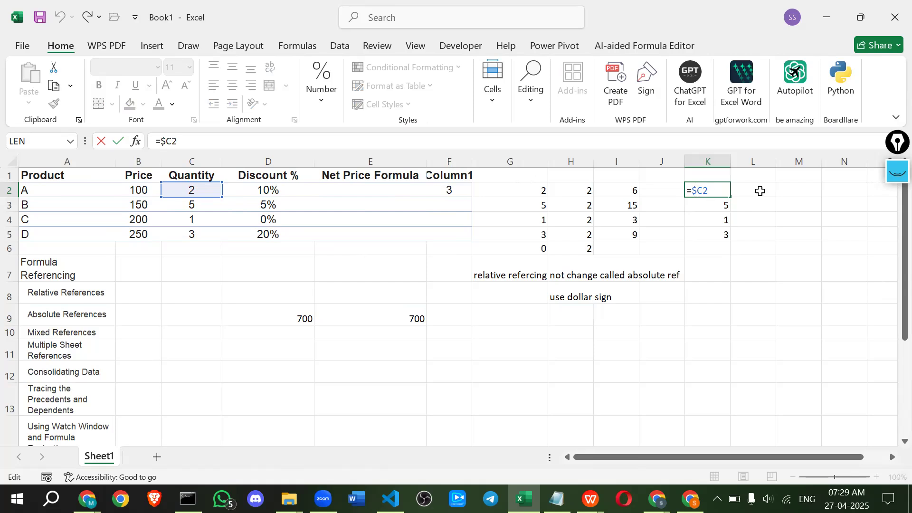
click(757, 191)
Step: Change the formula in K2 to =C2, copy it down to K5 and check the copied formulas
double_click(706, 190)
key(Delete)
key(Return)
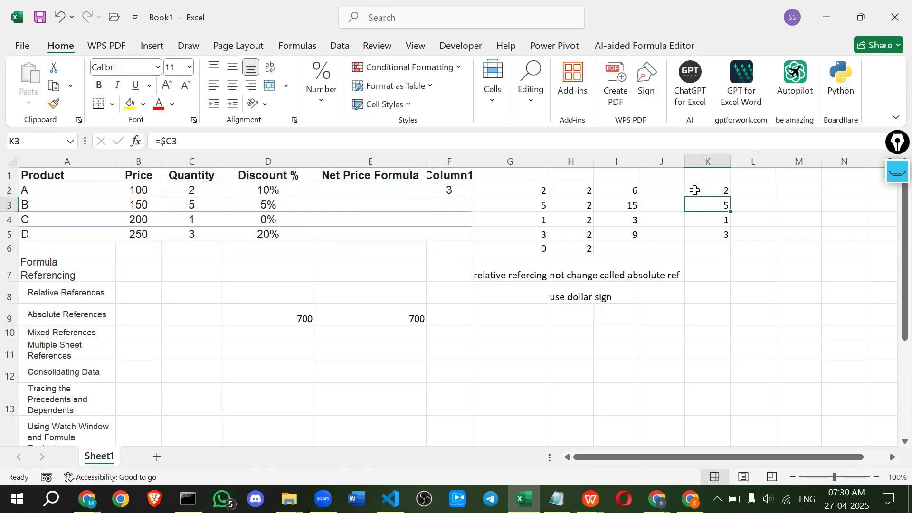
click(716, 193)
drag(730, 196, 732, 241)
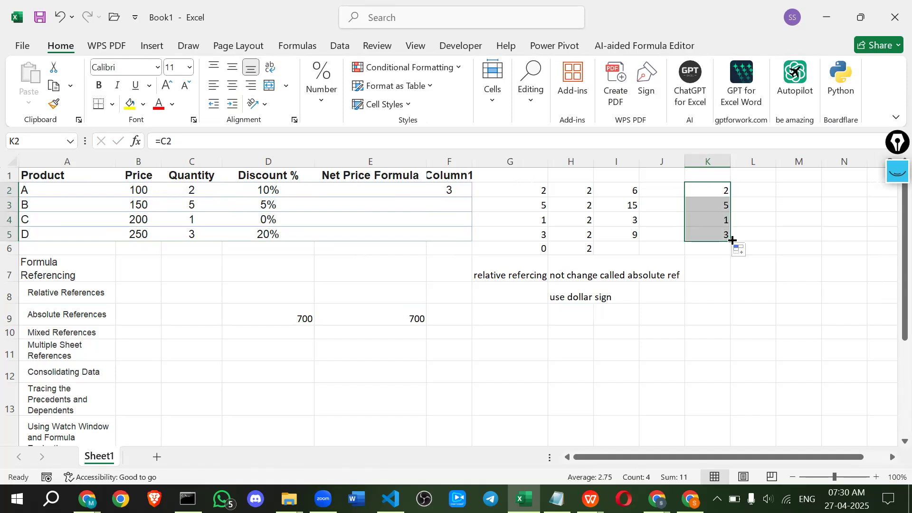
click(767, 203)
click(715, 189)
click(716, 203)
click(716, 221)
click(713, 234)
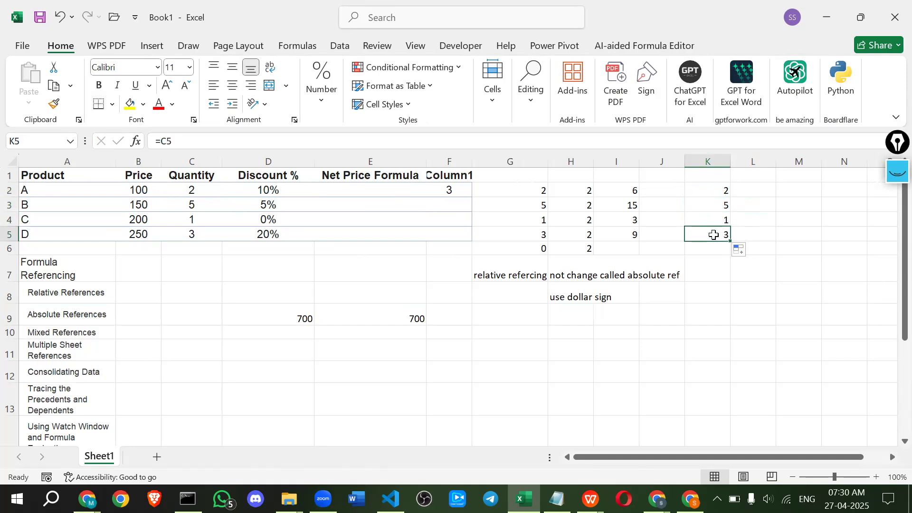
Step: Copy the =C2 formula from K2 across to N2 and review the references in the copied cells
click(714, 184)
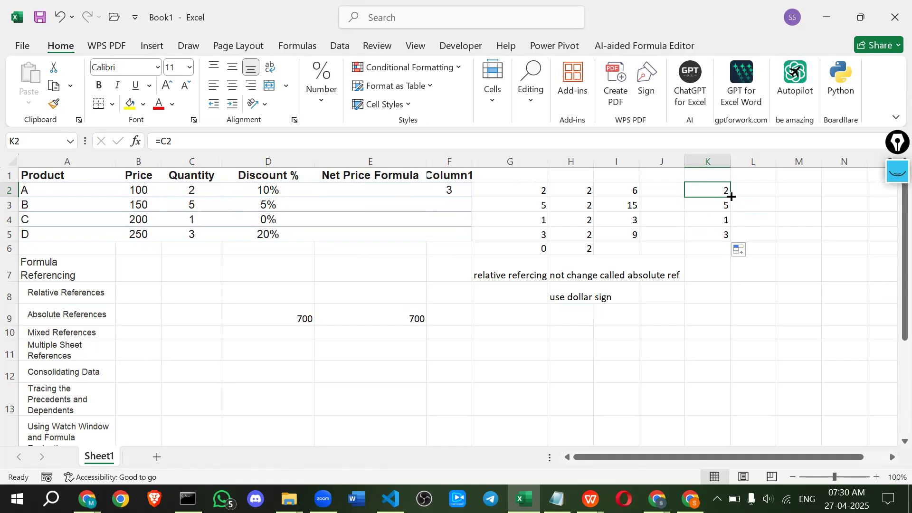
drag(731, 196, 855, 191)
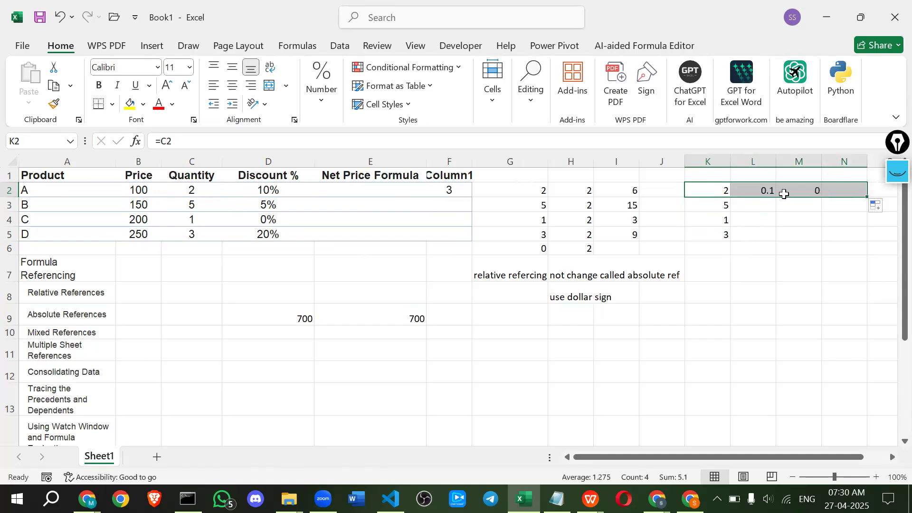
click(762, 191)
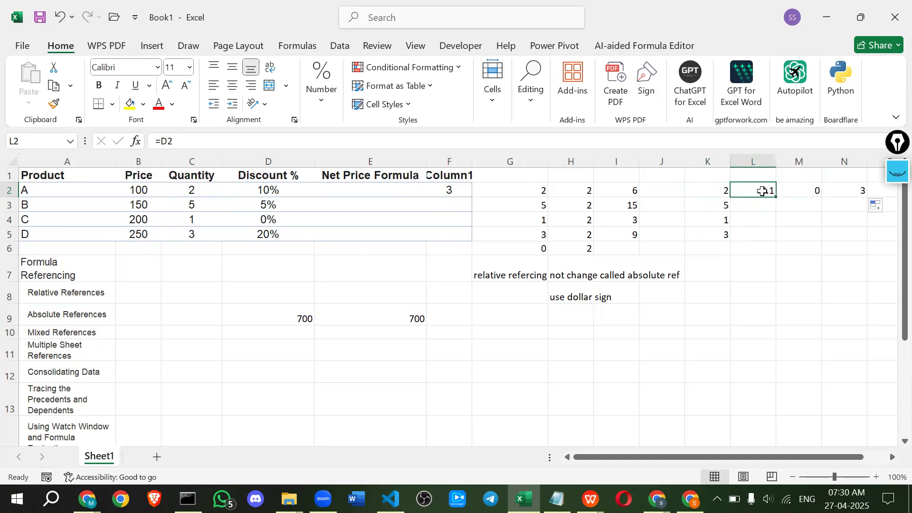
click(709, 189)
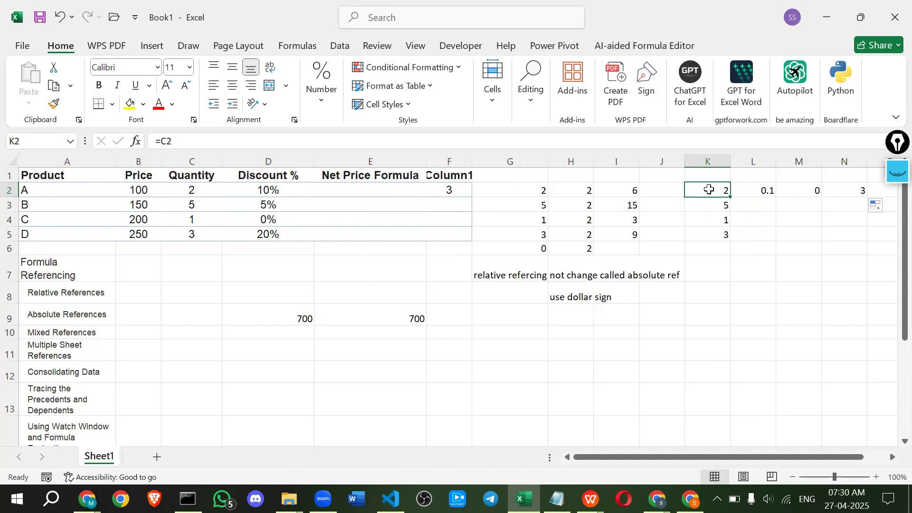
click(745, 193)
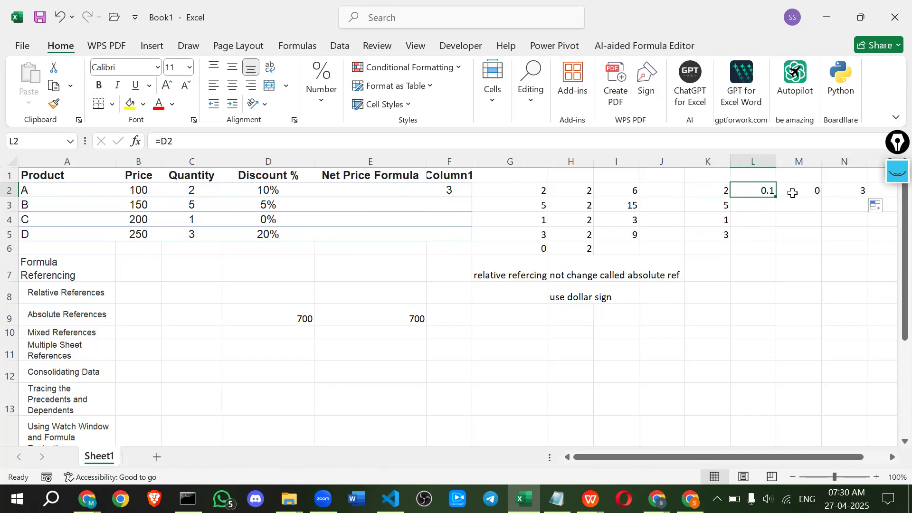
click(858, 191)
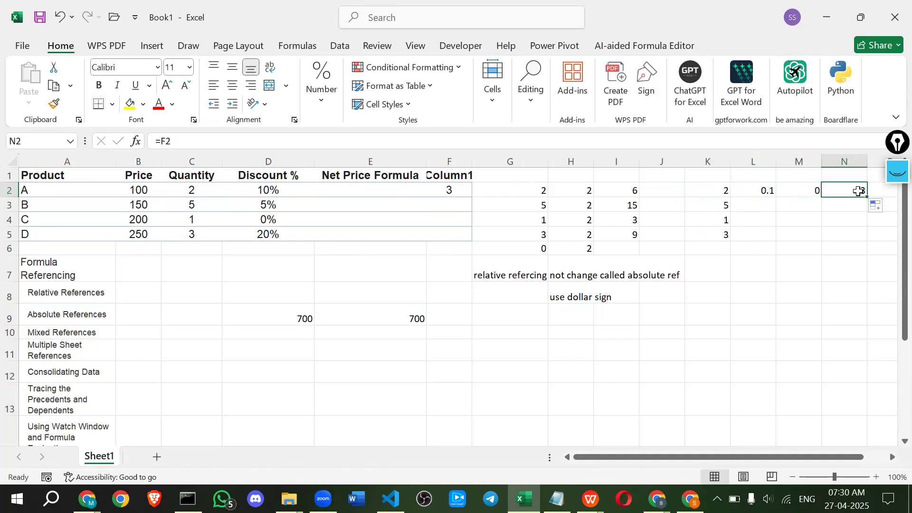
drag(717, 191, 854, 191)
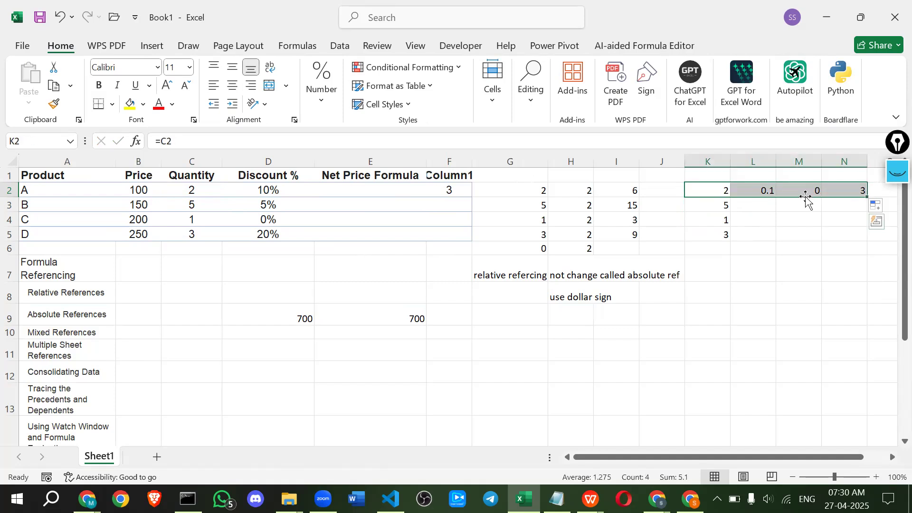
Step: Lock the column in K3 with =$C3, copy it across to N3 and compare the copies with row 2
click(716, 206)
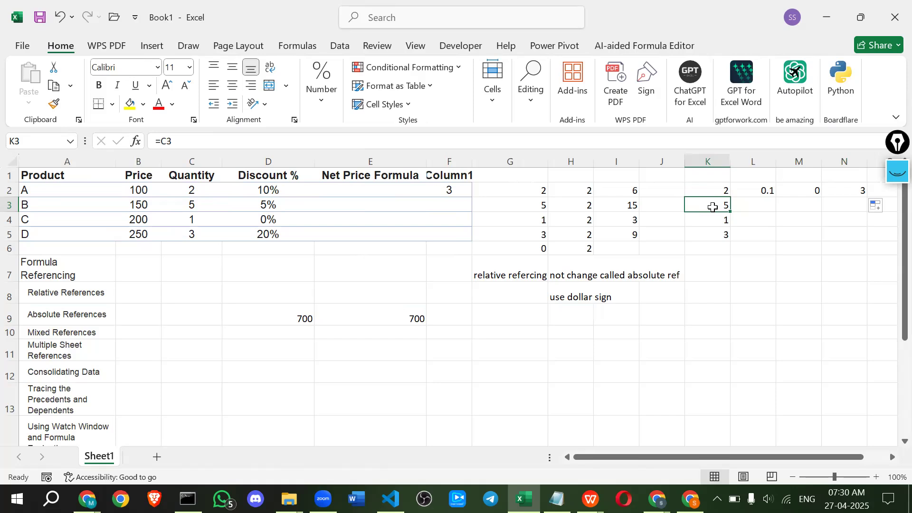
double_click(713, 208)
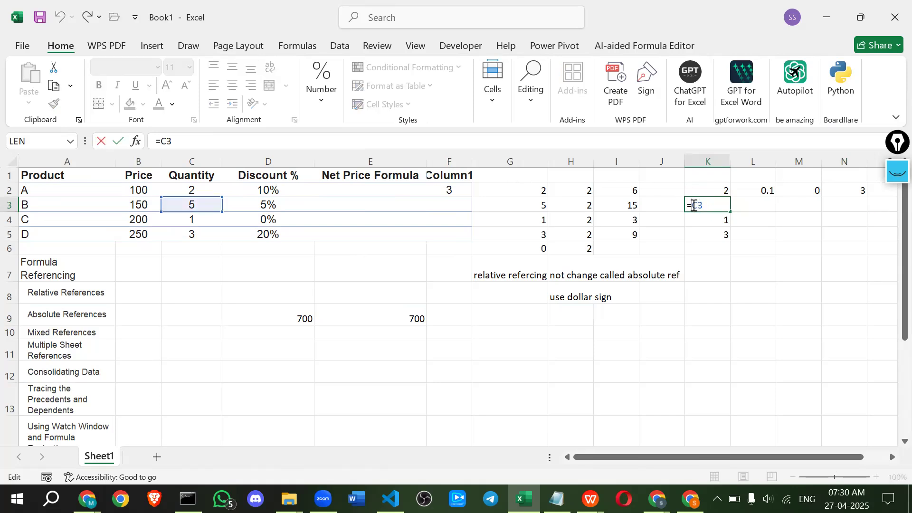
text($)
key(Return)
click(709, 205)
drag(730, 212, 855, 209)
click(757, 205)
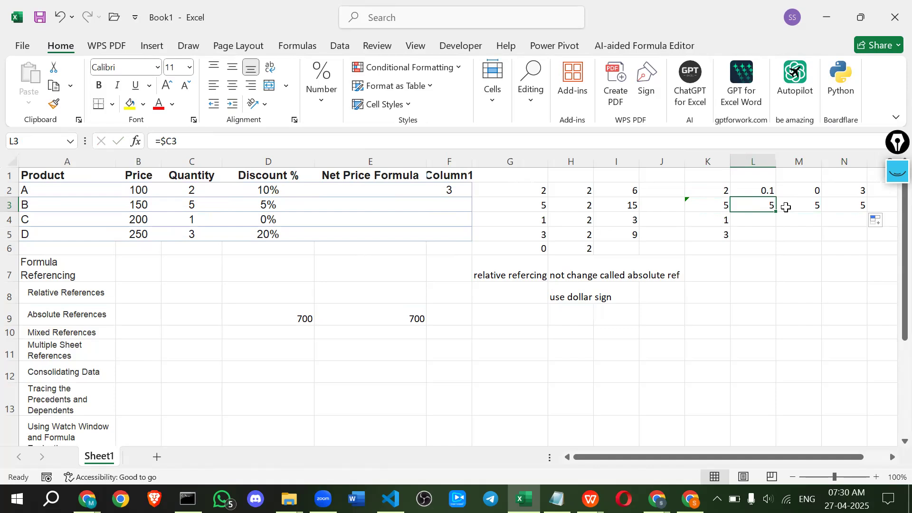
click(786, 206)
click(840, 205)
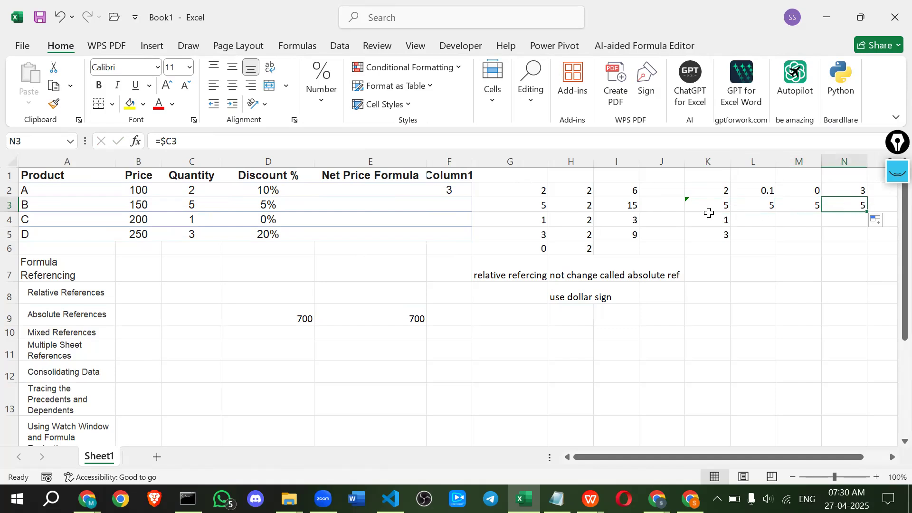
click(703, 211)
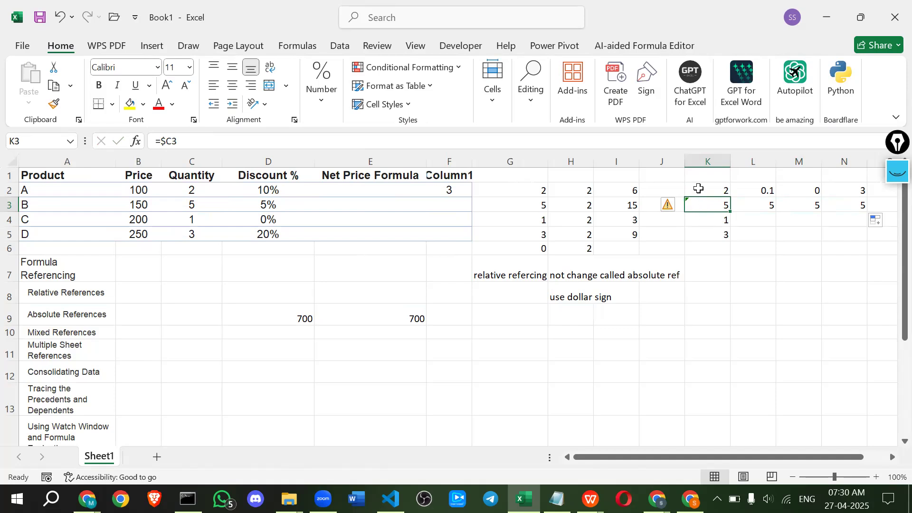
click(697, 191)
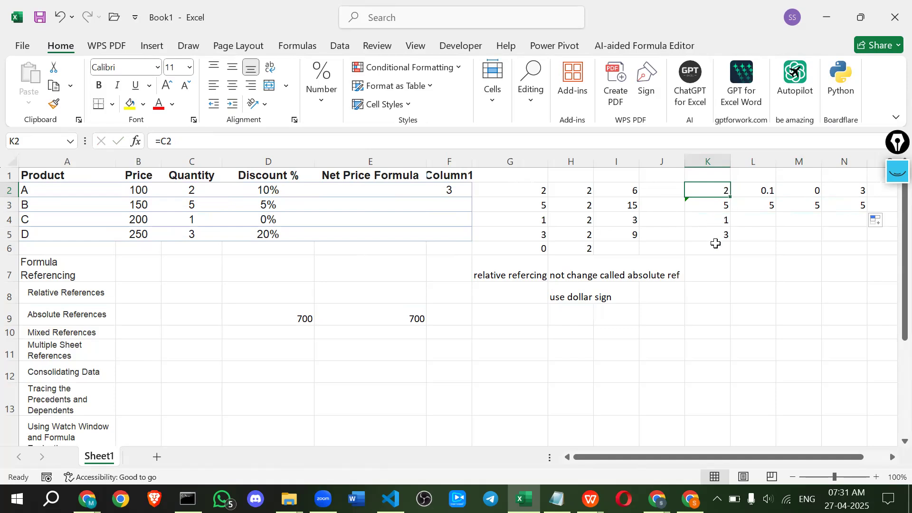
Step: Lock the row in K4 with =C$4, copy it down to K8 and check the copied formulas
click(709, 219)
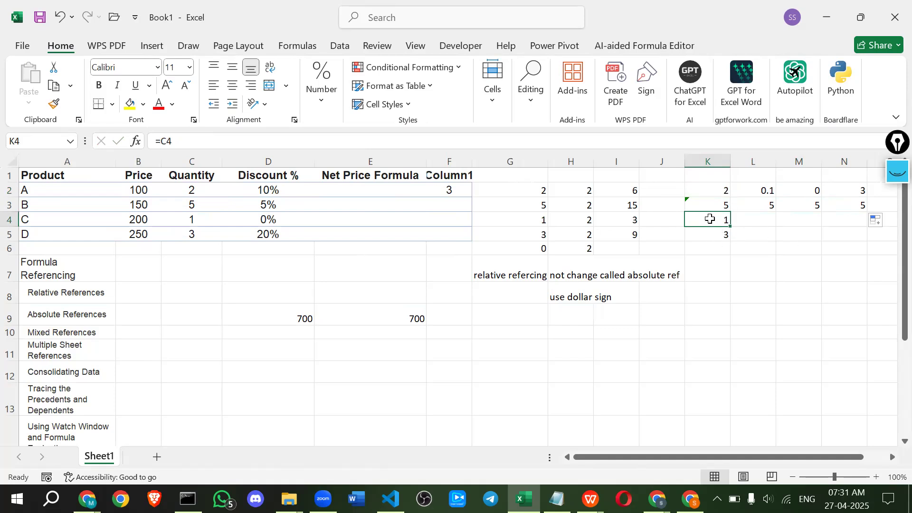
double_click(709, 218)
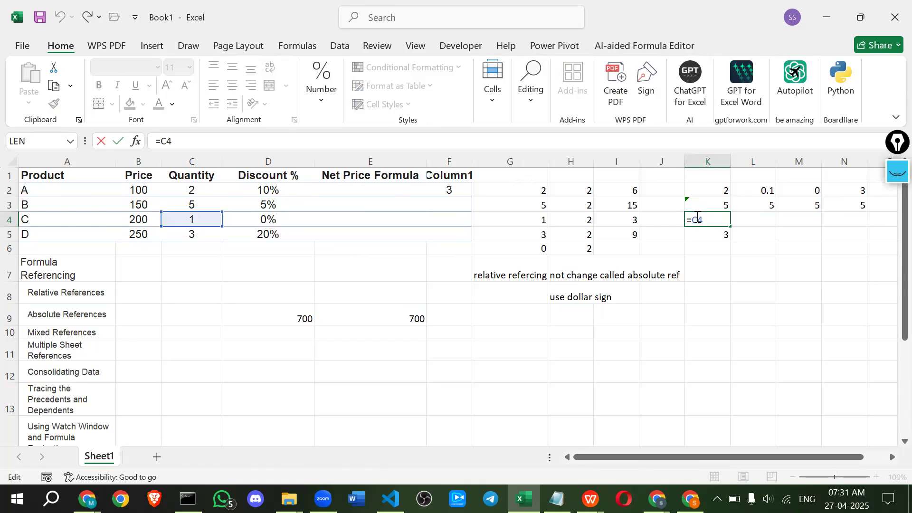
click(697, 220)
text($)
key(Return)
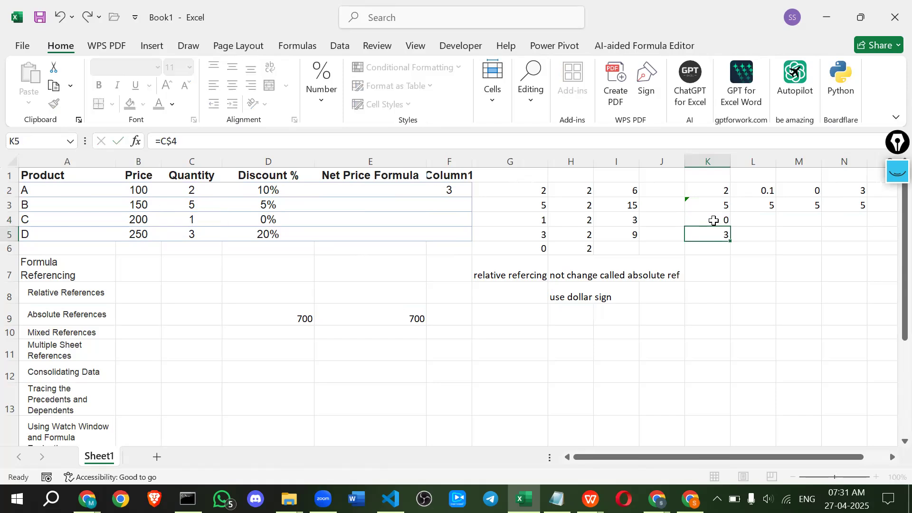
click(715, 219)
drag(729, 227, 734, 309)
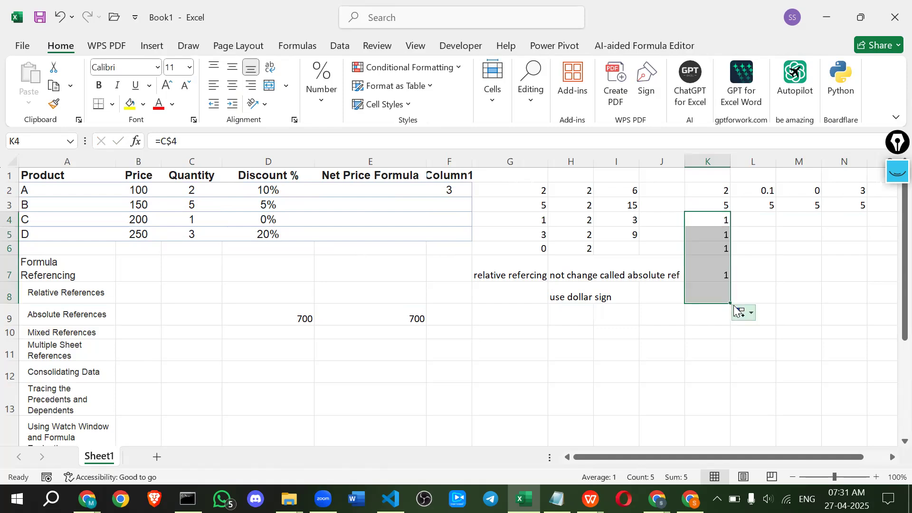
click(709, 246)
click(714, 267)
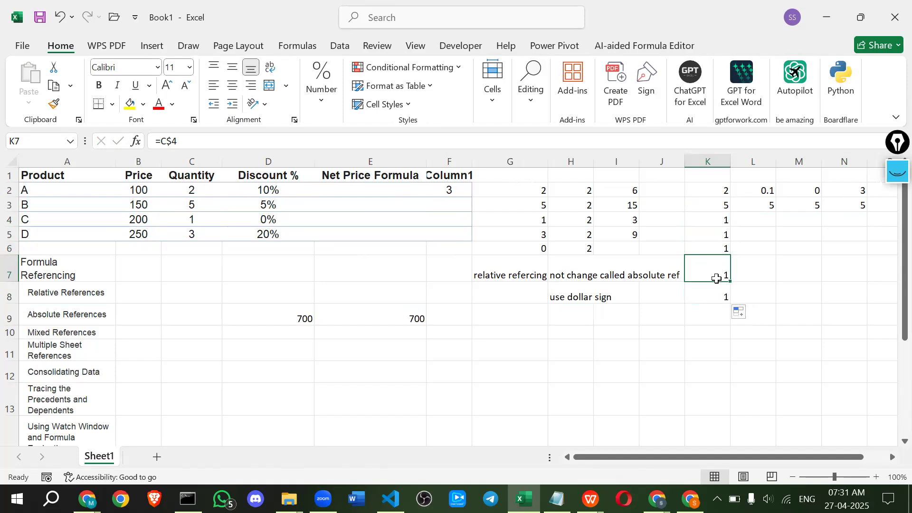
click(718, 294)
Step: Copy the row-locked formula from K4 across to N4 and review the references in the copied cells
click(714, 222)
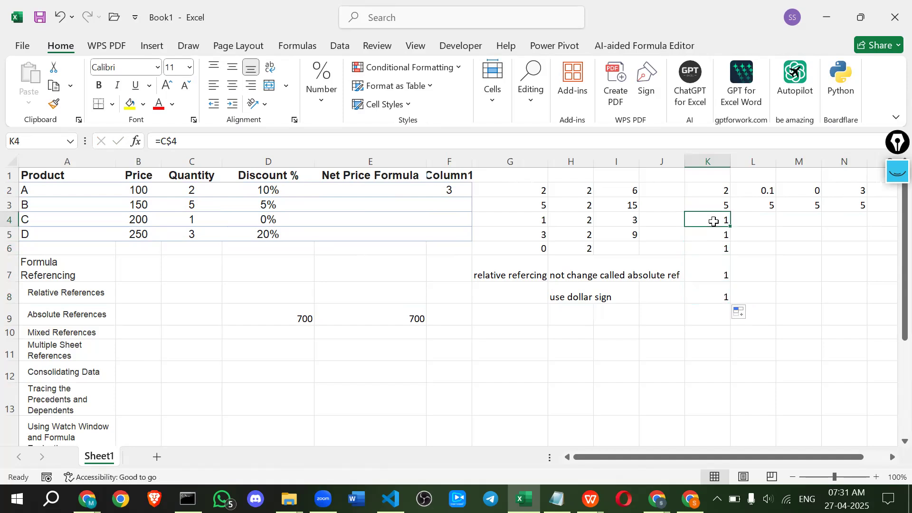
drag(731, 227, 840, 228)
click(753, 219)
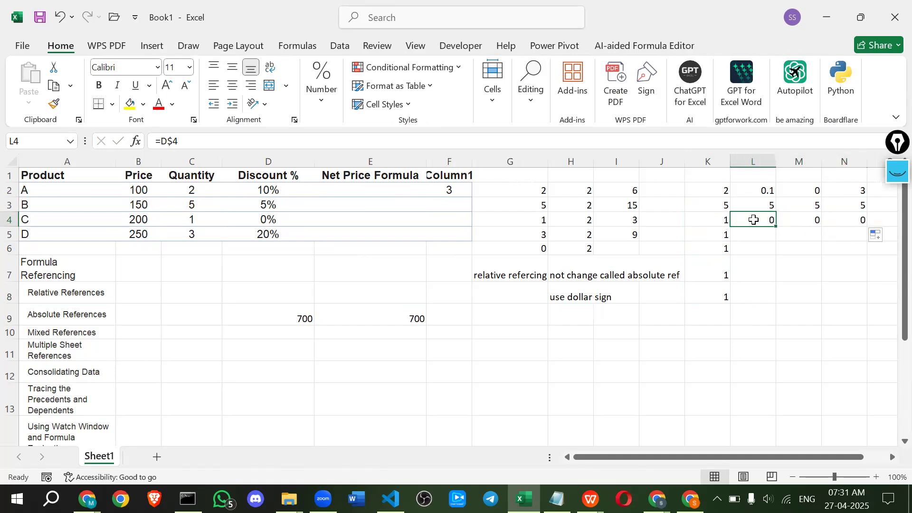
click(801, 219)
click(835, 220)
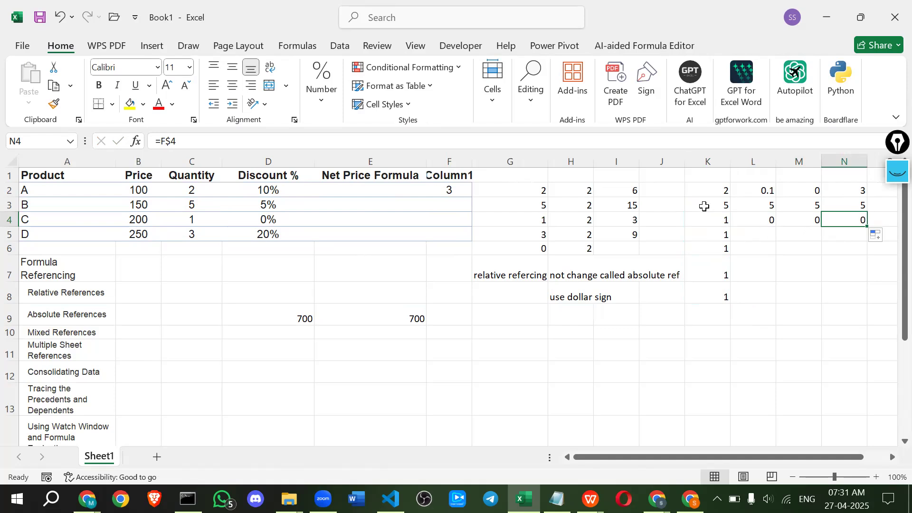
click(715, 219)
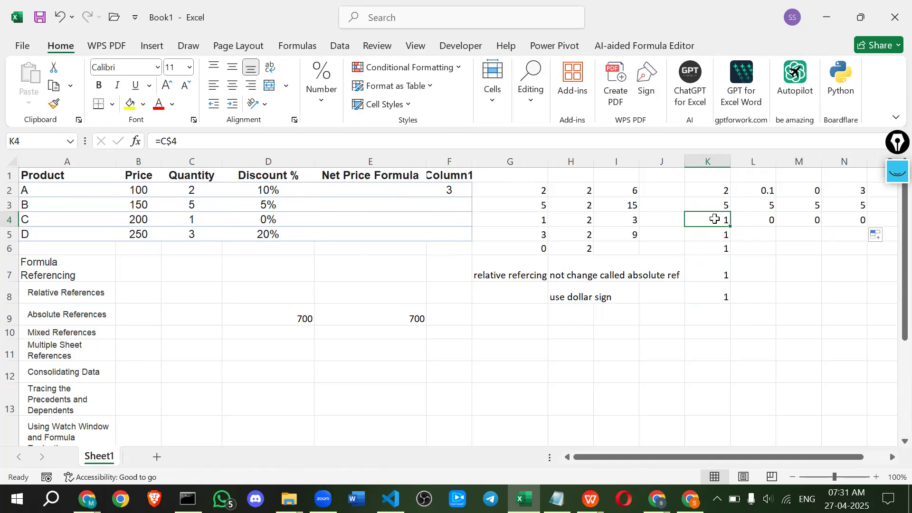
click(719, 192)
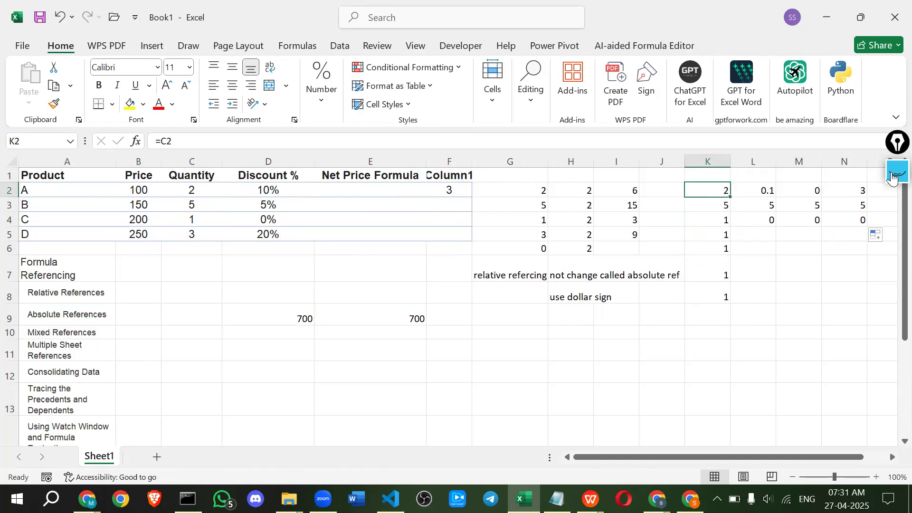
Step: Clear the old ink marks with the screen annotation tool and underline the value in K2 with the pen
click(893, 176)
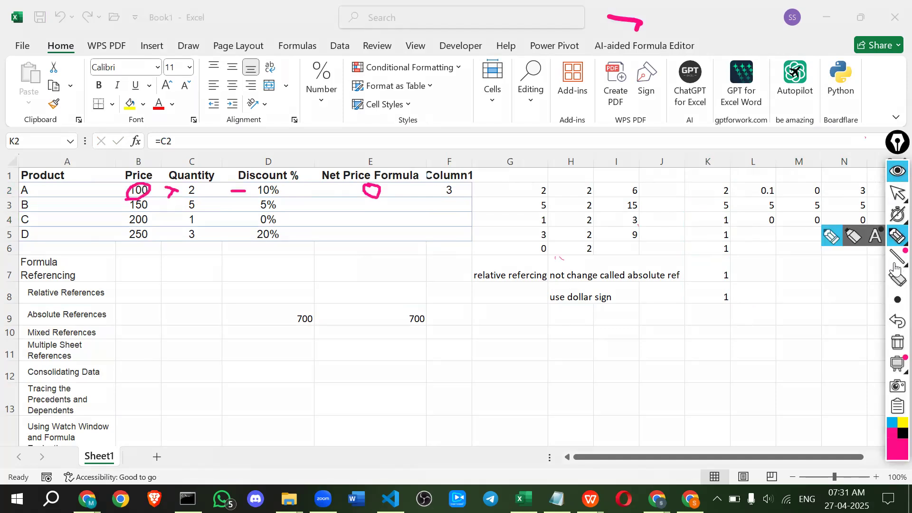
click(897, 342)
drag(701, 196, 727, 200)
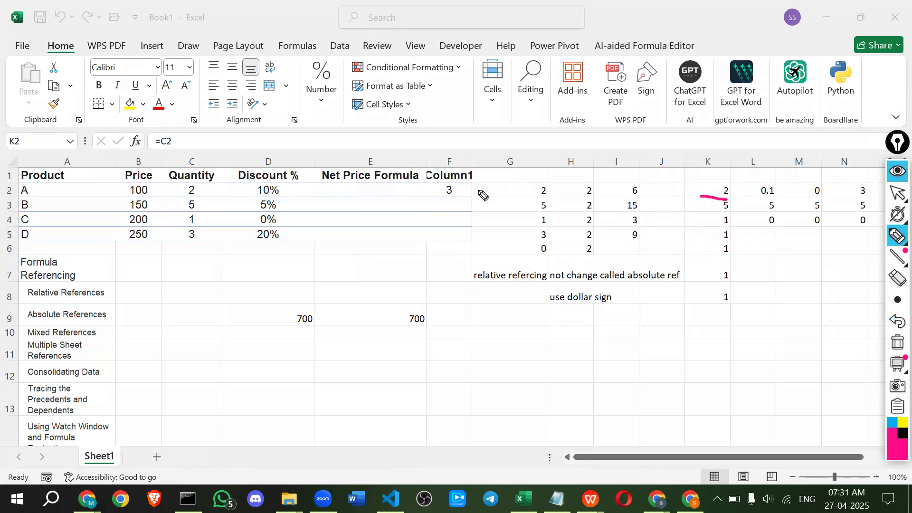
Step: Circle the =C2 formula in the formula bar with the annotation pen and switch back to the normal cursor
mouse_move(188, 149)
mouse_down()
mouse_move(164, 132)
mouse_move(143, 141)
mouse_move(157, 152)
mouse_up()
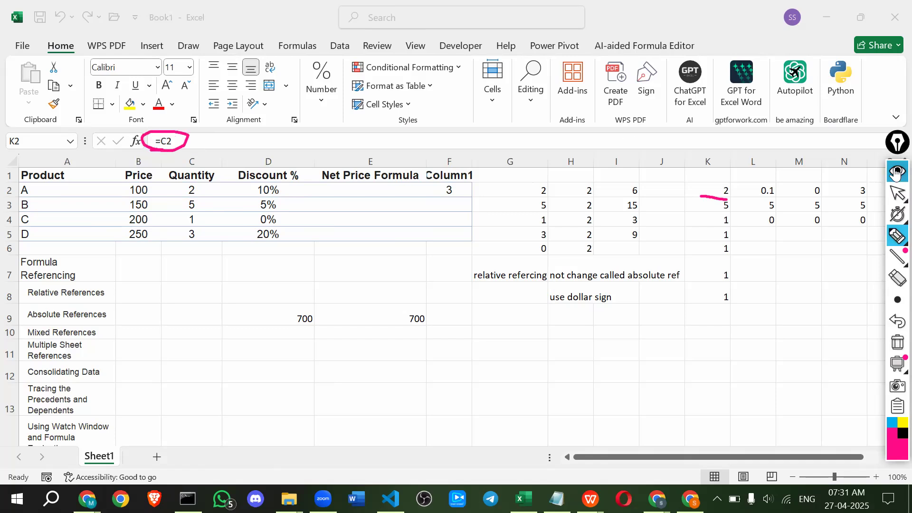
click(896, 175)
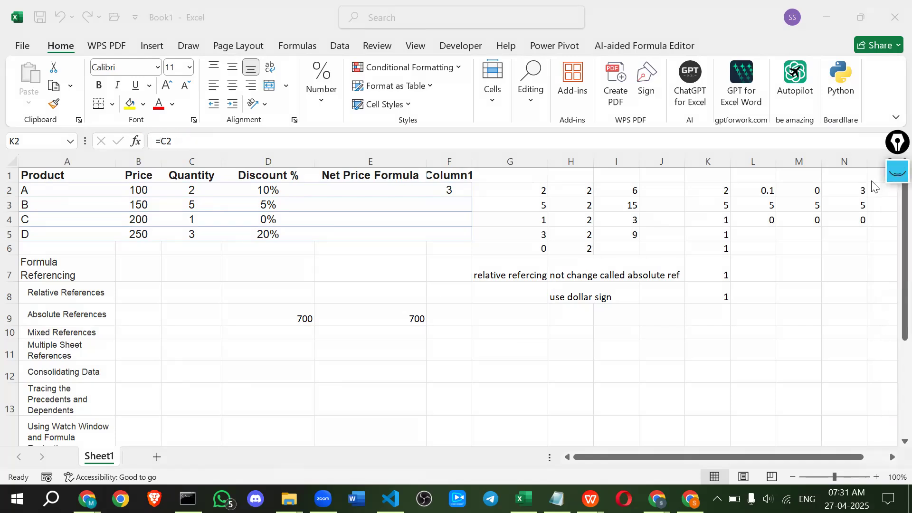
click(896, 177)
mouse_move(896, 233)
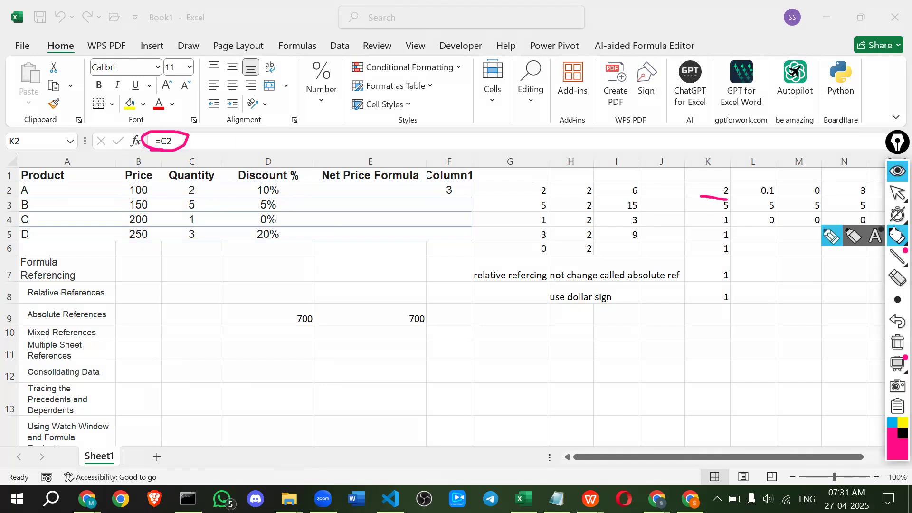
mouse_move(897, 194)
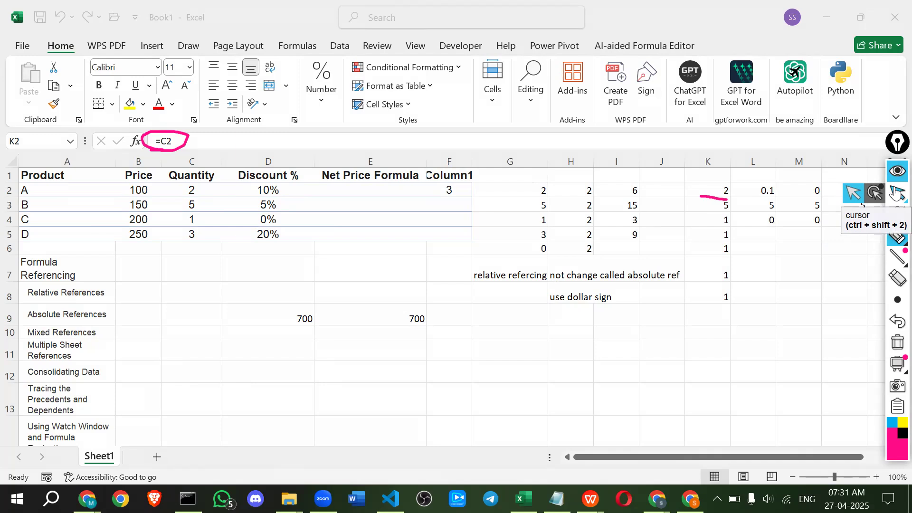
click(896, 192)
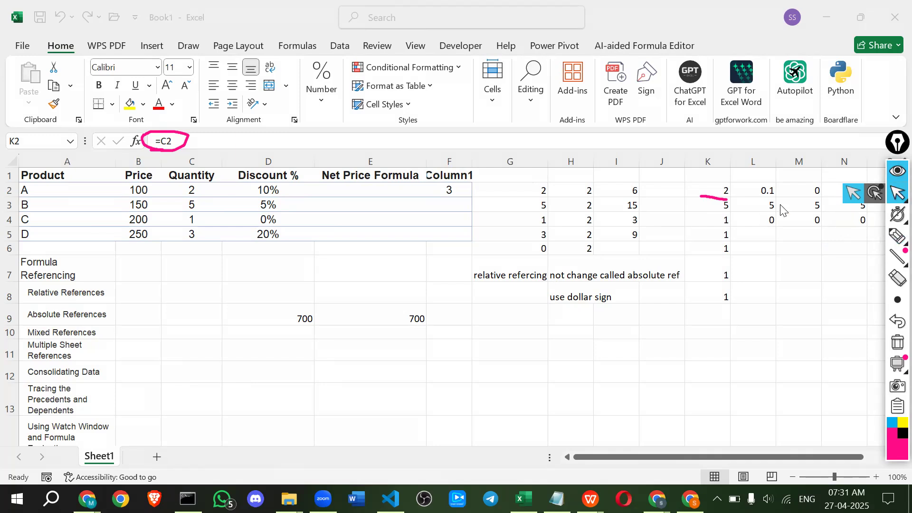
Step: Compare the mixed-reference formulas in K3 and K5 and review the Mixed References and Multiple Sheet References topics in column A
click(722, 205)
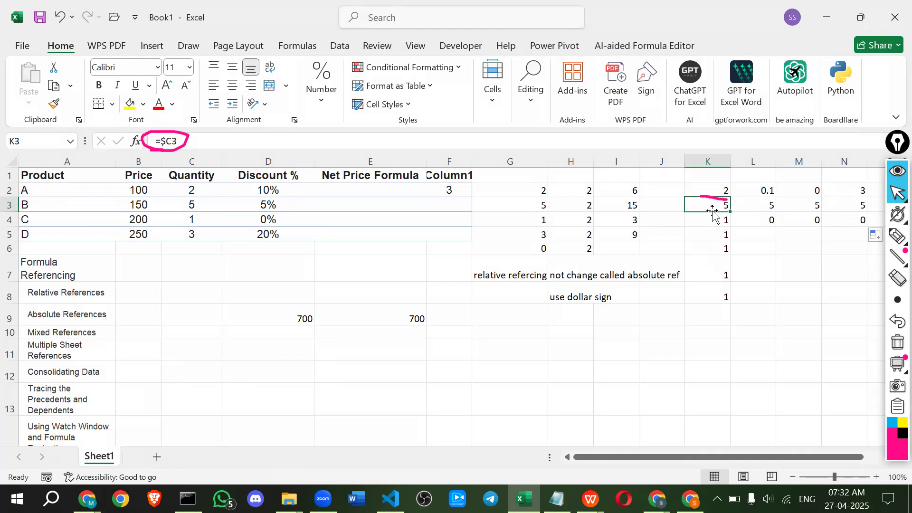
click(718, 232)
click(715, 208)
click(57, 333)
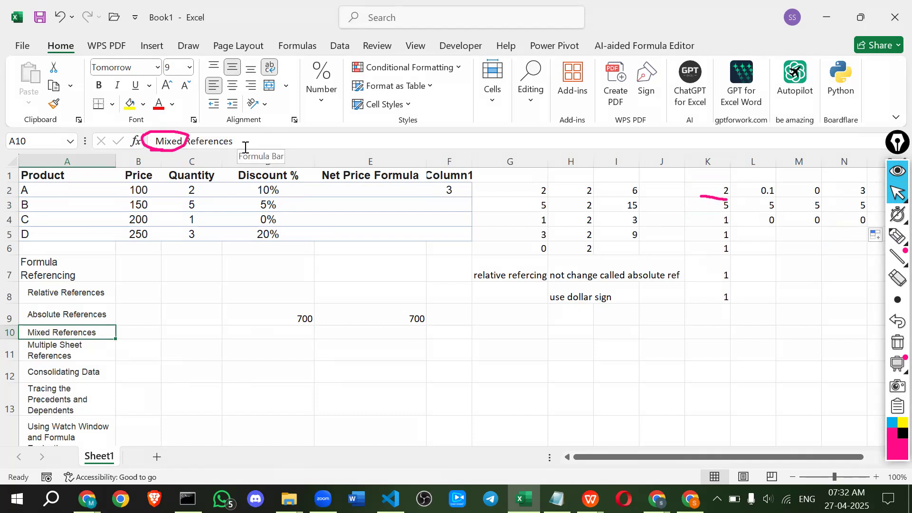
click(897, 192)
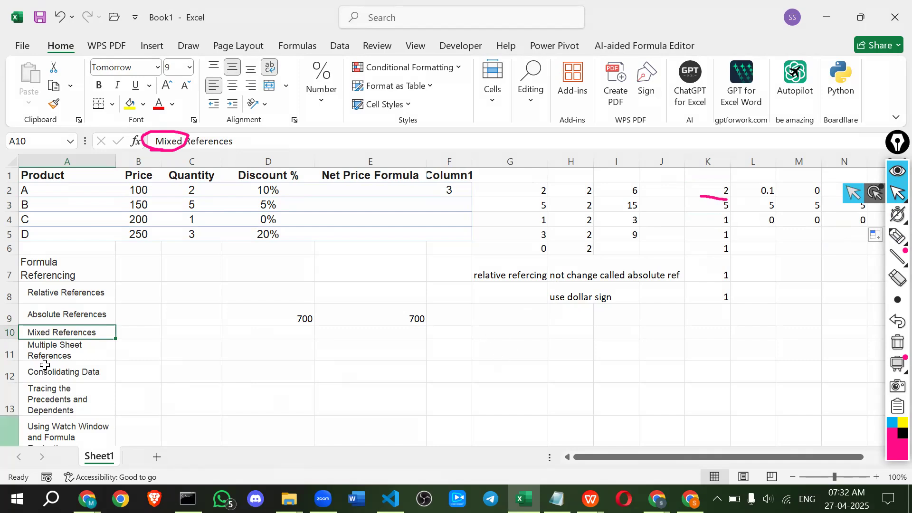
click(58, 352)
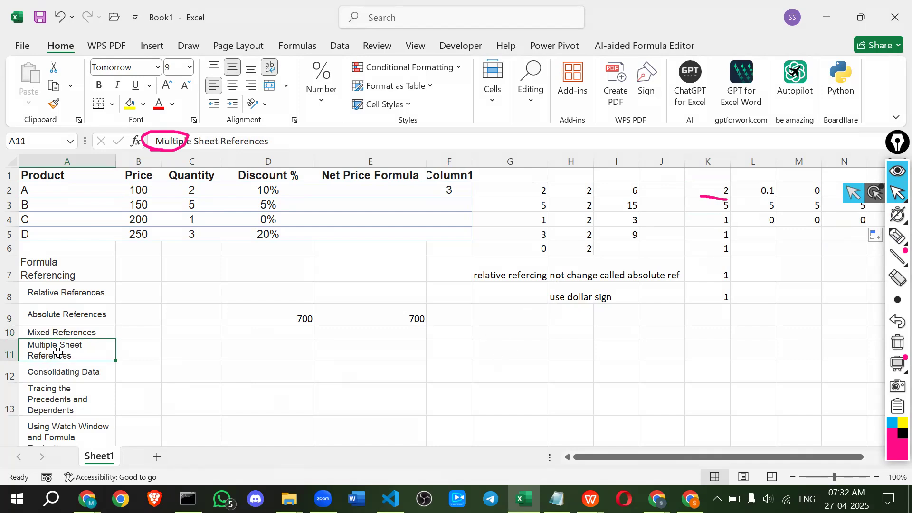
click(197, 333)
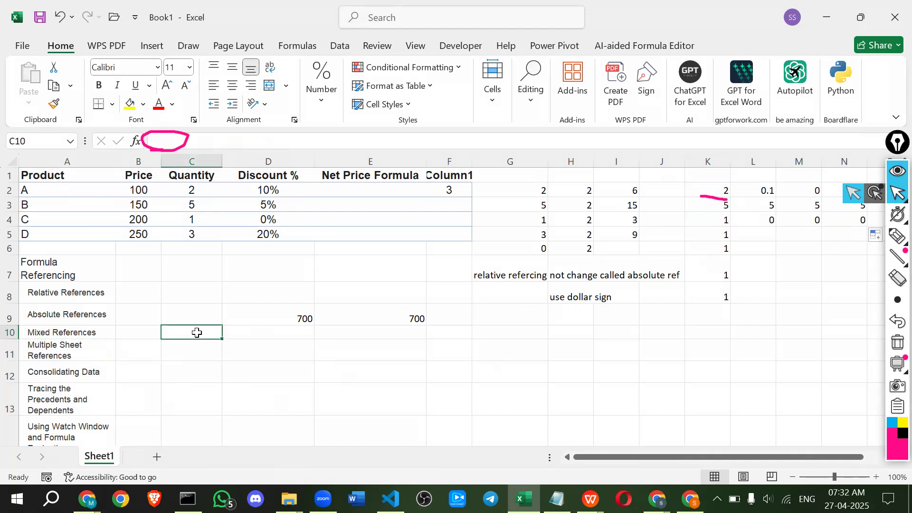
Step: Add a new worksheet after Sheet1 and rename it summary
click(157, 458)
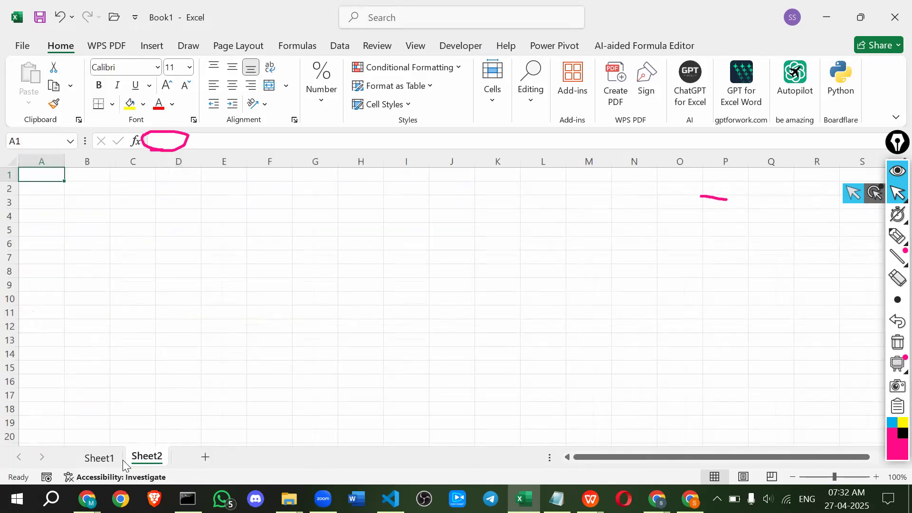
click(111, 457)
click(140, 460)
double_click(140, 457)
text(summary)
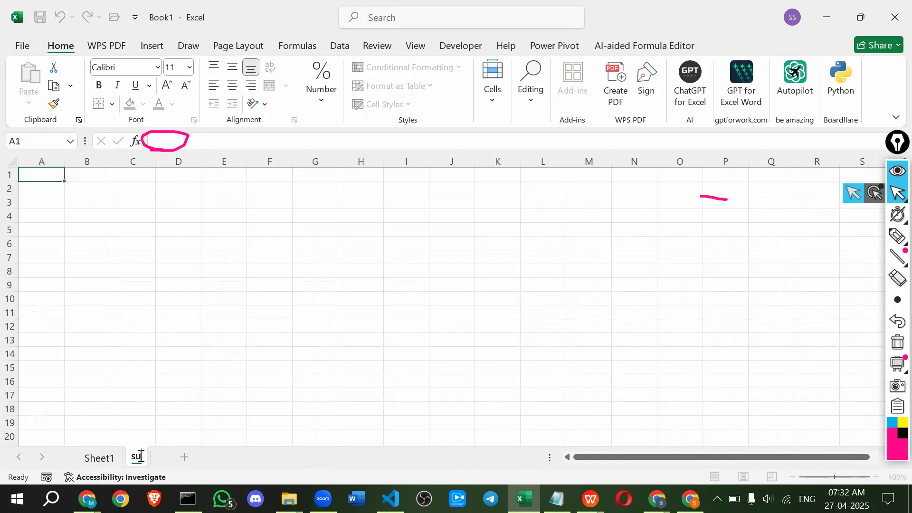
key(Return)
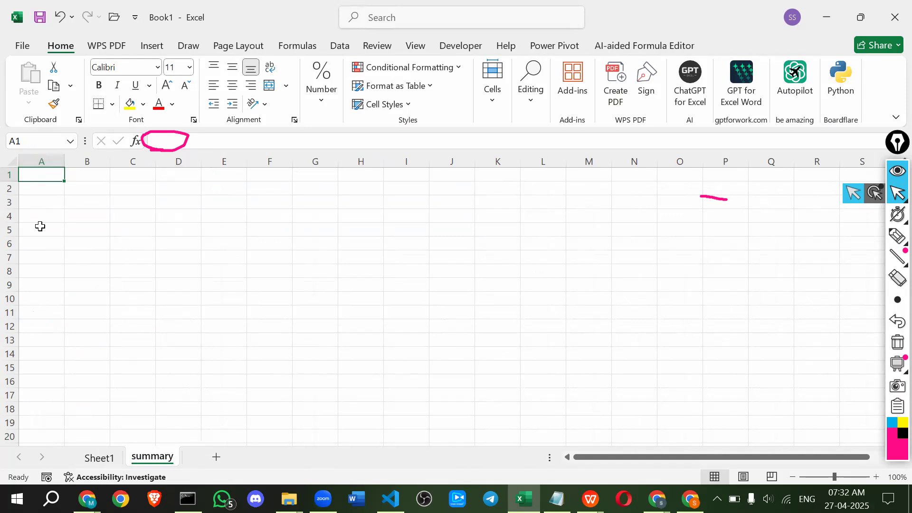
Step: Enter the headings "total price" in B1 and "discount amt" in C1 of the summary sheet and widen column B
click(68, 178)
text(tota)
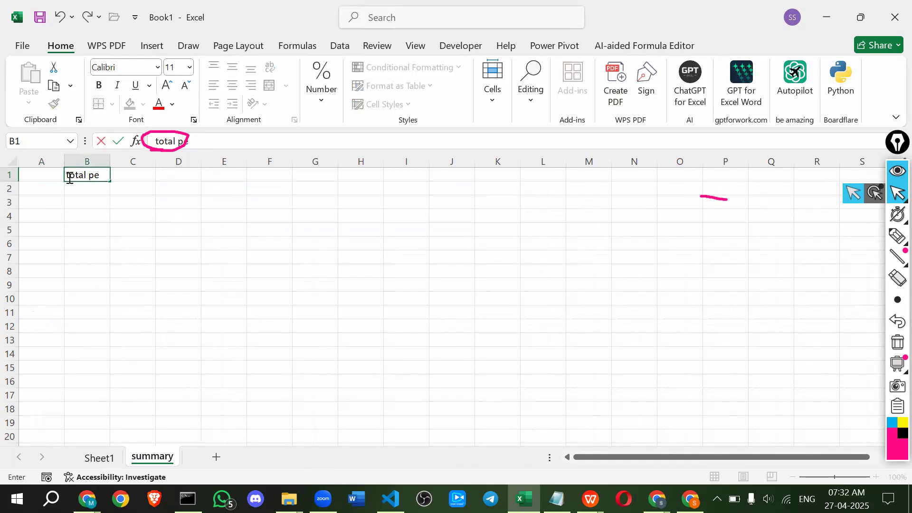
text(l price)
key(Tab)
text(dis)
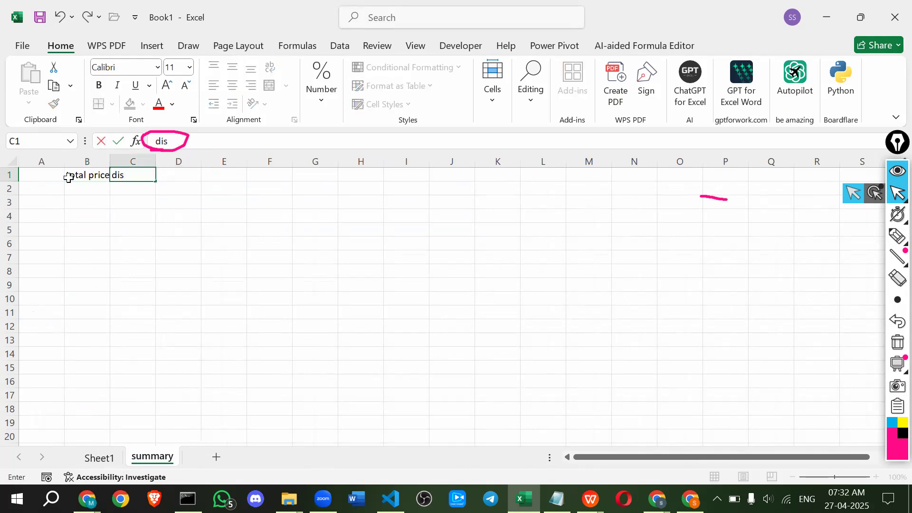
text(count amt)
key(Return)
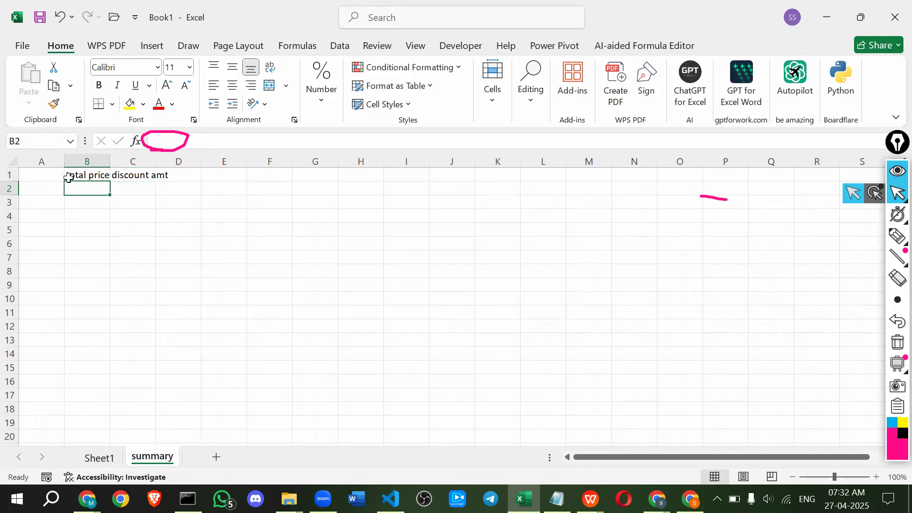
drag(110, 161, 143, 161)
Step: Insert a new column before Column1 on Sheet1 and give it the heading amt in F1
click(100, 458)
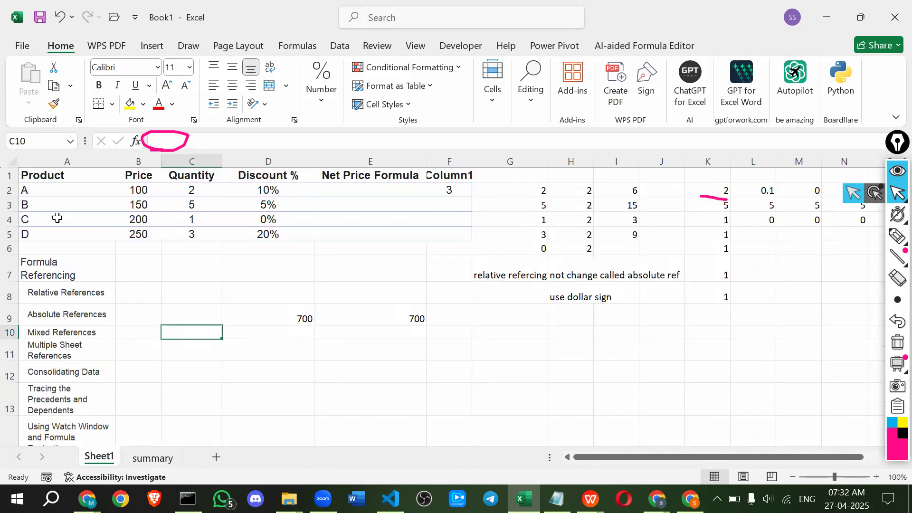
double_click(443, 190)
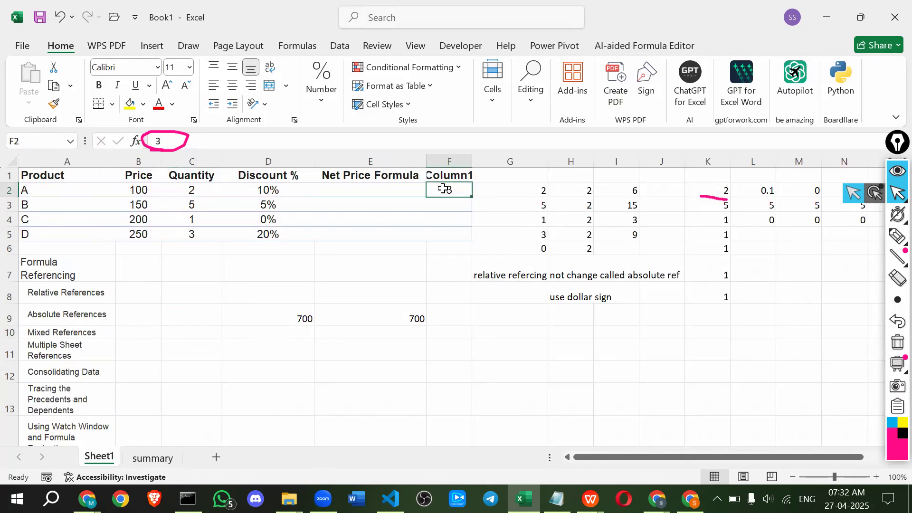
click(495, 190)
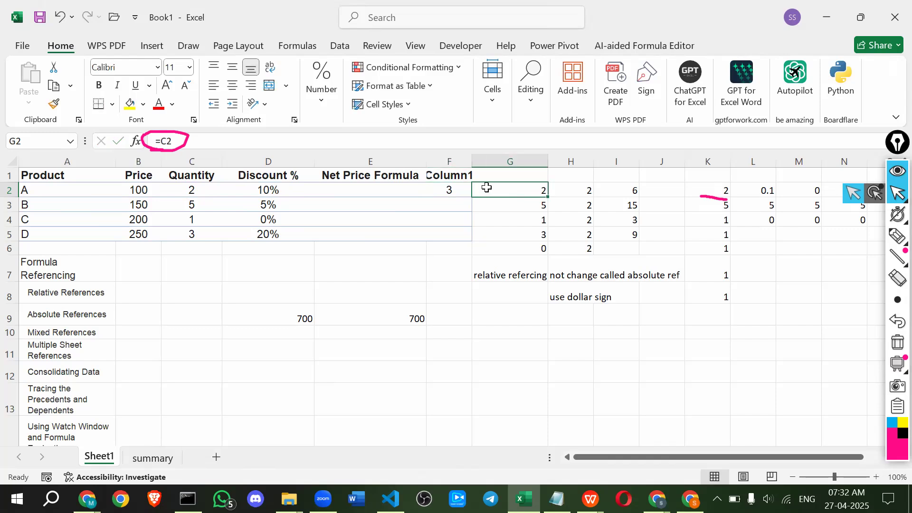
click(457, 162)
right_click(459, 161)
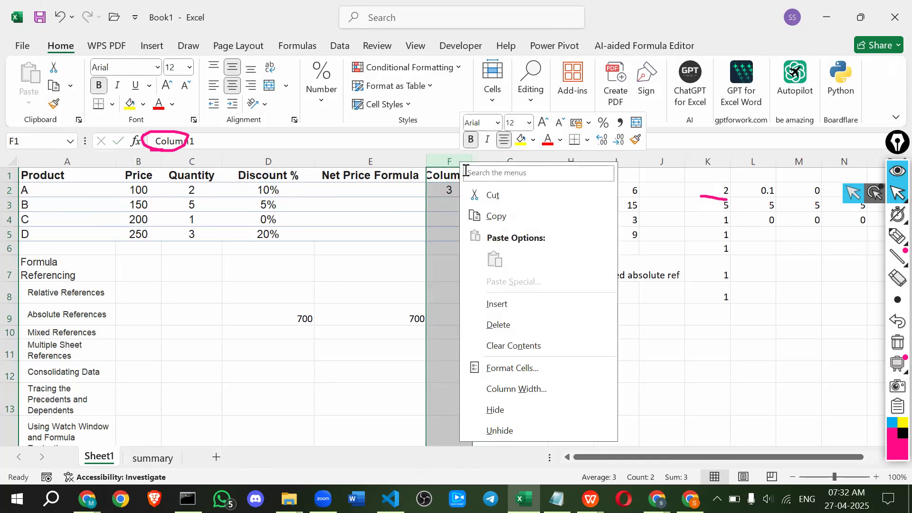
click(488, 305)
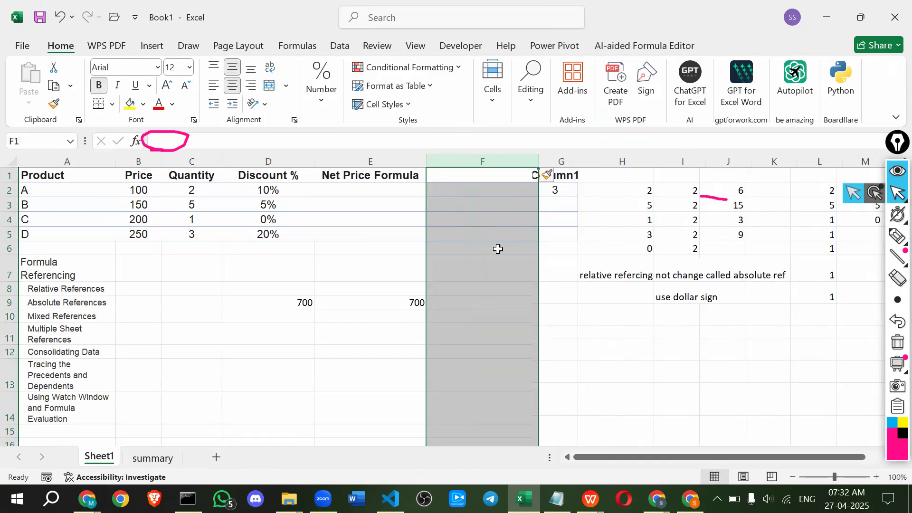
click(460, 202)
click(455, 177)
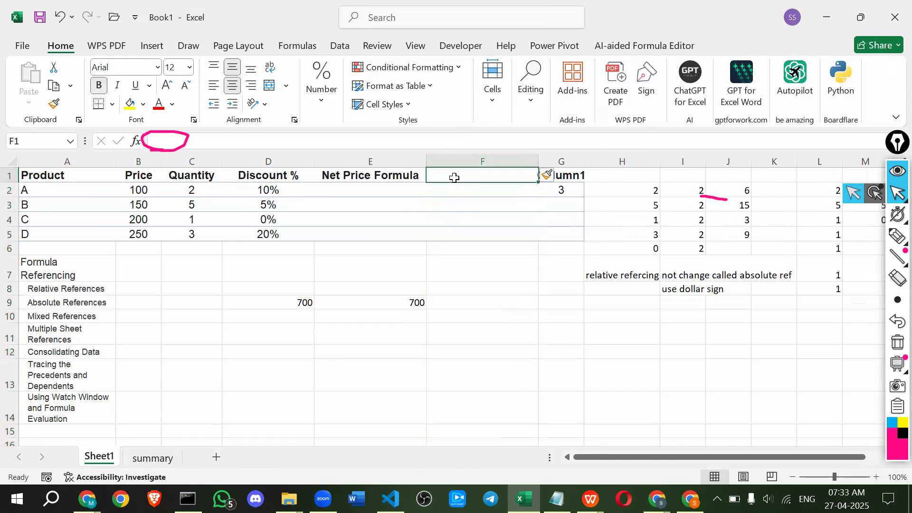
text(amt)
key(Return)
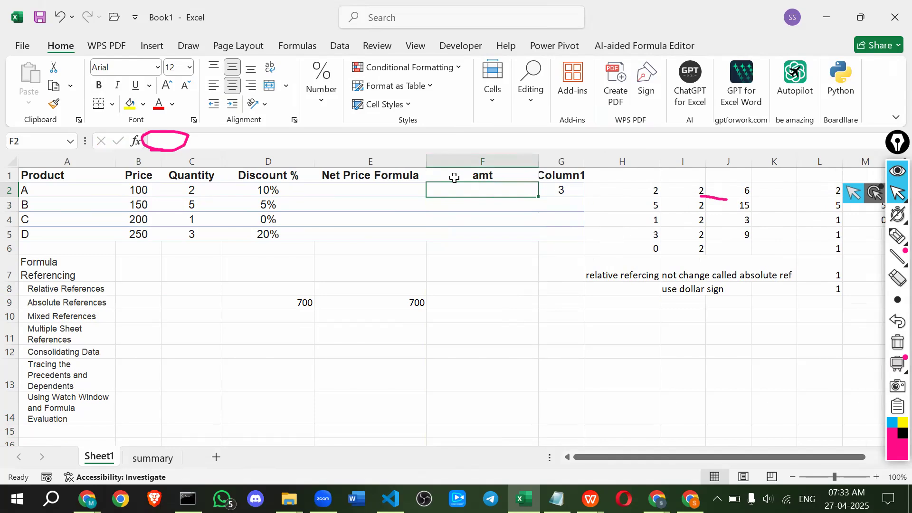
Step: Calculate price times quantity with =B2*C2 in F2 and copy the formula down to F5
text(=)
click(152, 196)
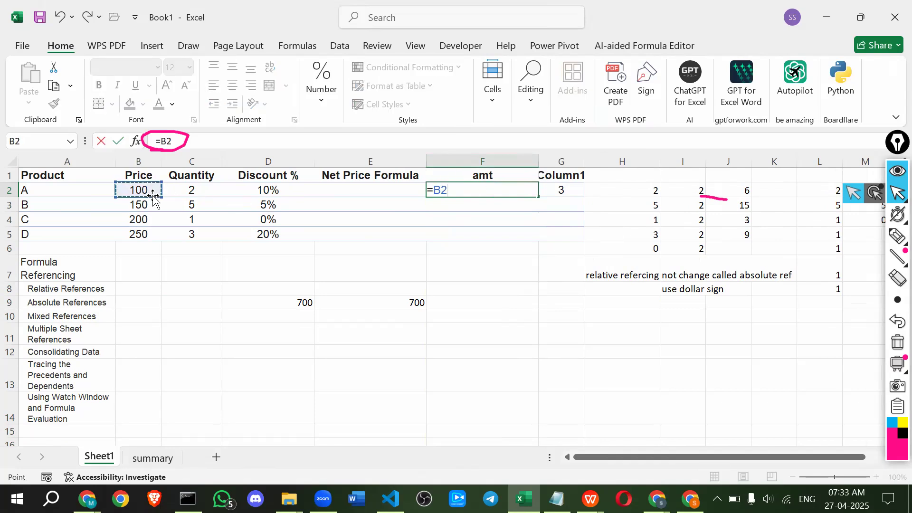
text(*)
click(192, 188)
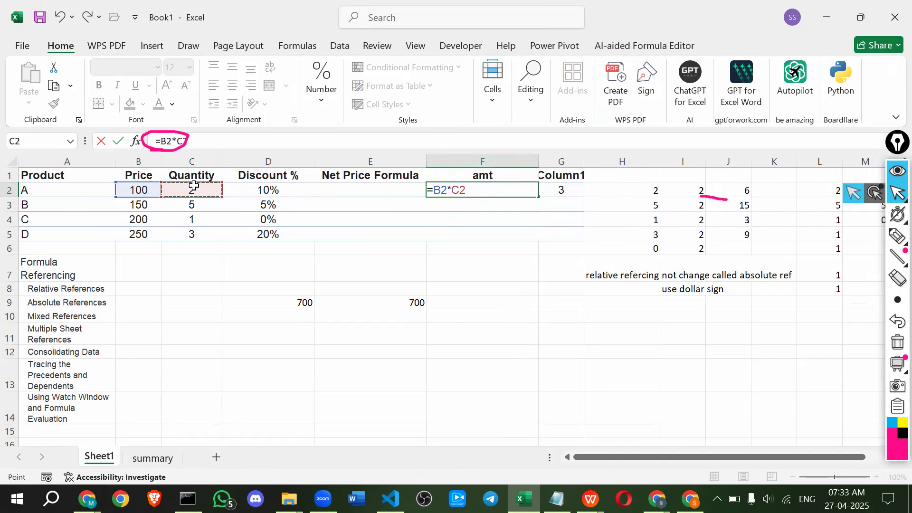
key(Return)
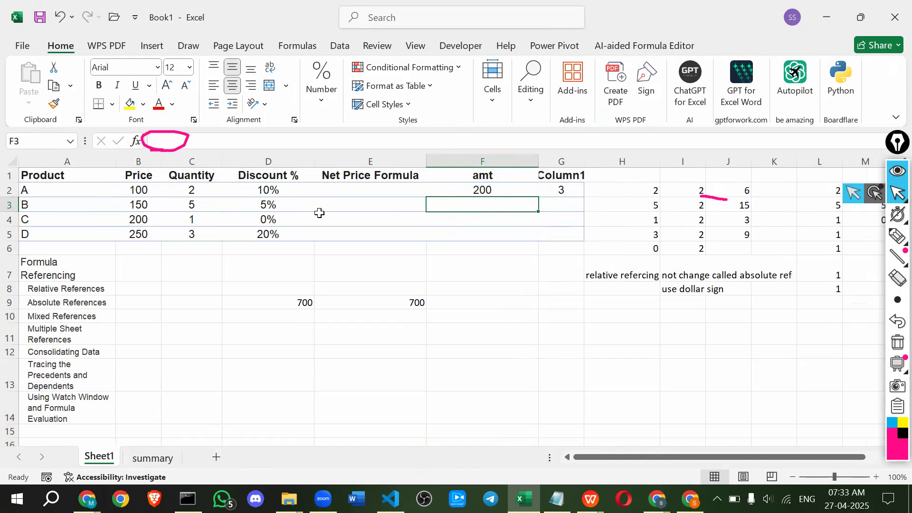
click(469, 192)
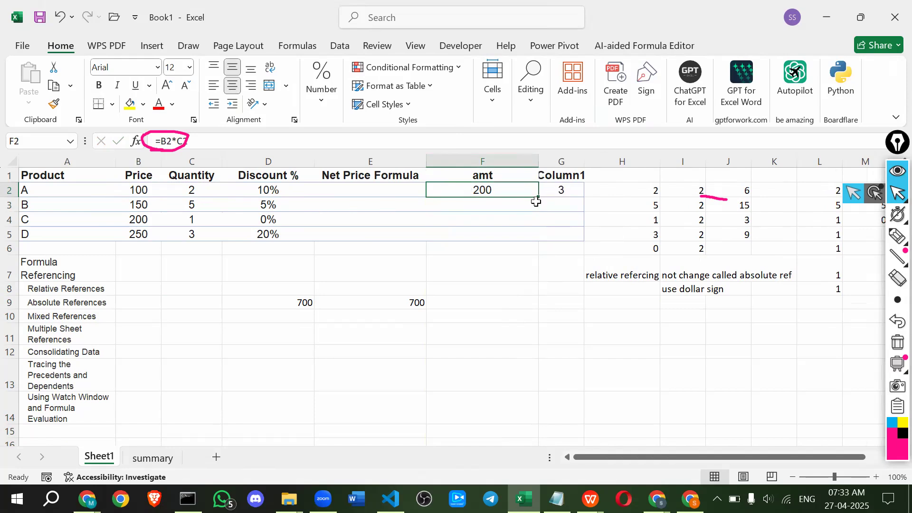
drag(538, 195, 539, 243)
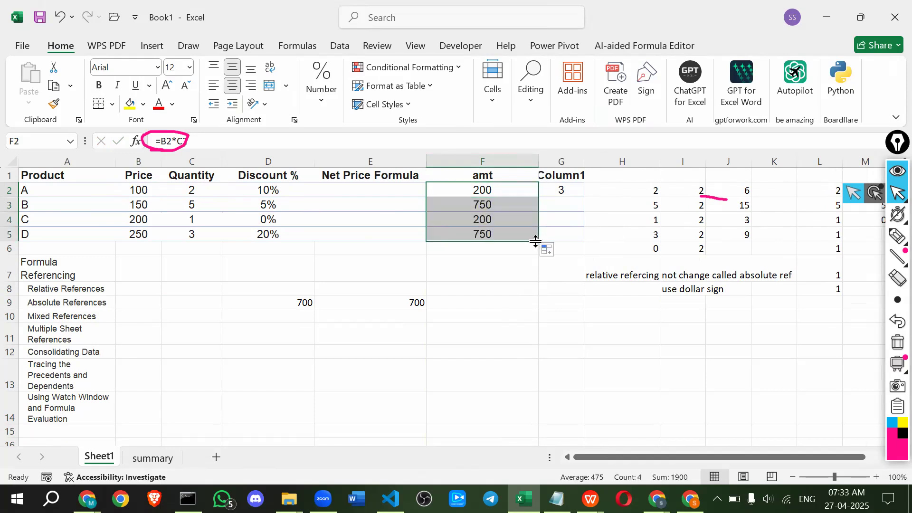
Step: Erase the old ink circle from the formula bar and underline =B2*C2 with the annotation pen
key(ctrl+shift+3)
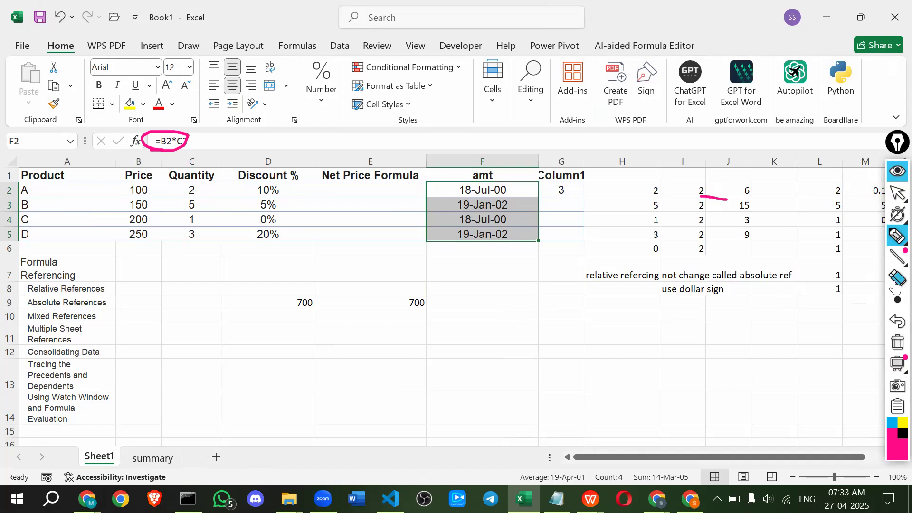
key(ctrl+shift+5)
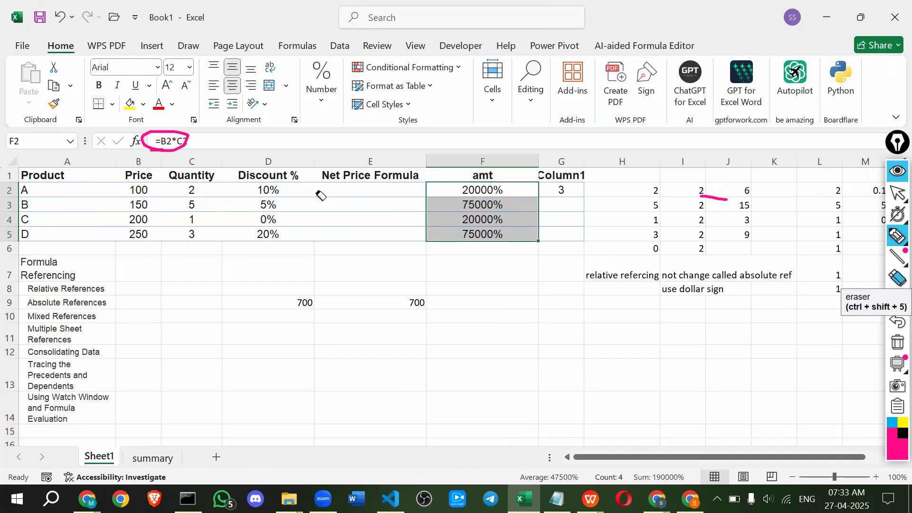
click(170, 146)
key(ctrl+shift+3)
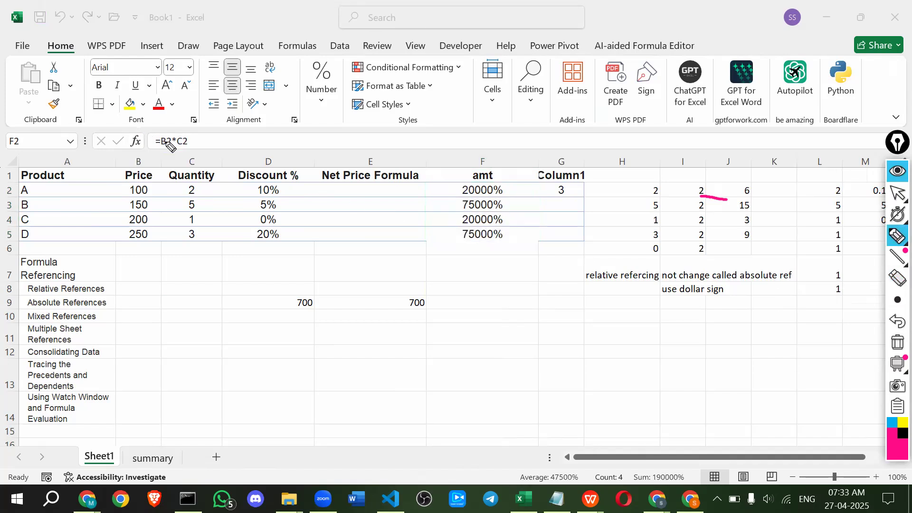
mouse_move(149, 149)
mouse_down()
mouse_move(200, 150)
mouse_move(145, 135)
mouse_up()
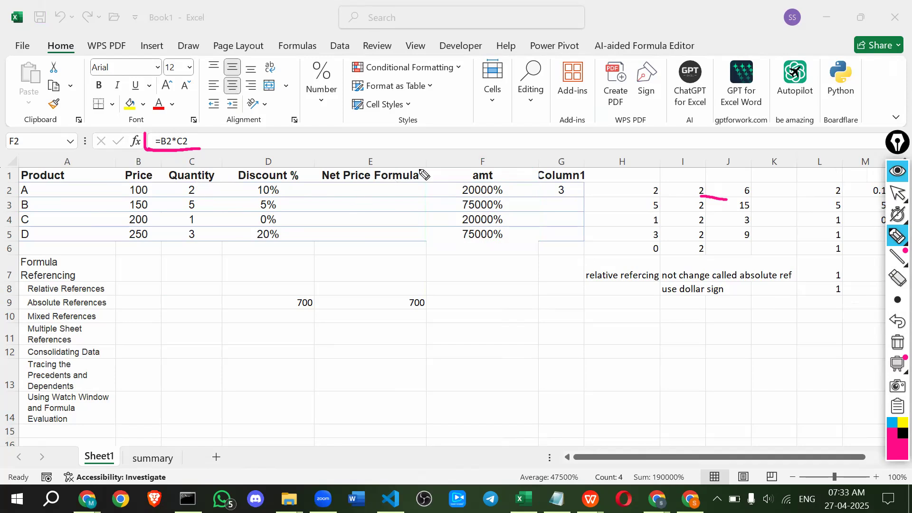
key(ctrl+shift+2)
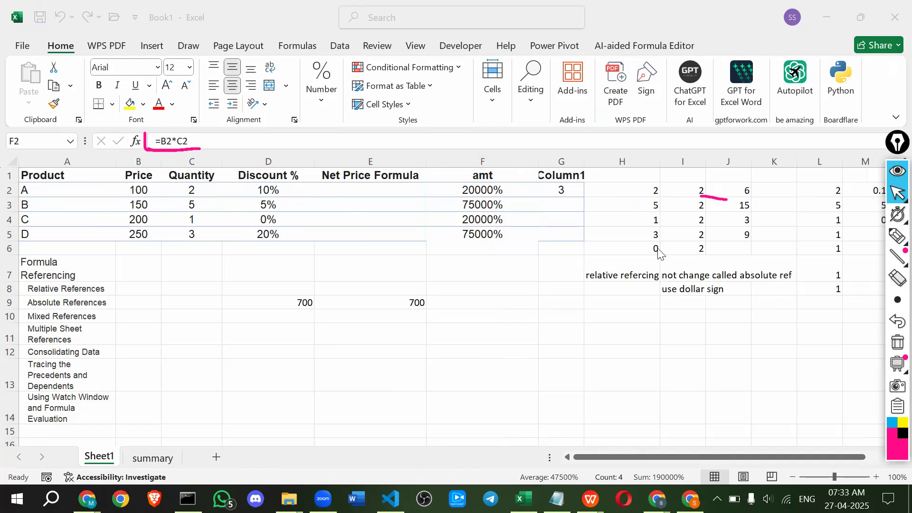
Step: Format the amt values in F2:F5 as Number with no decimal places
click(482, 193)
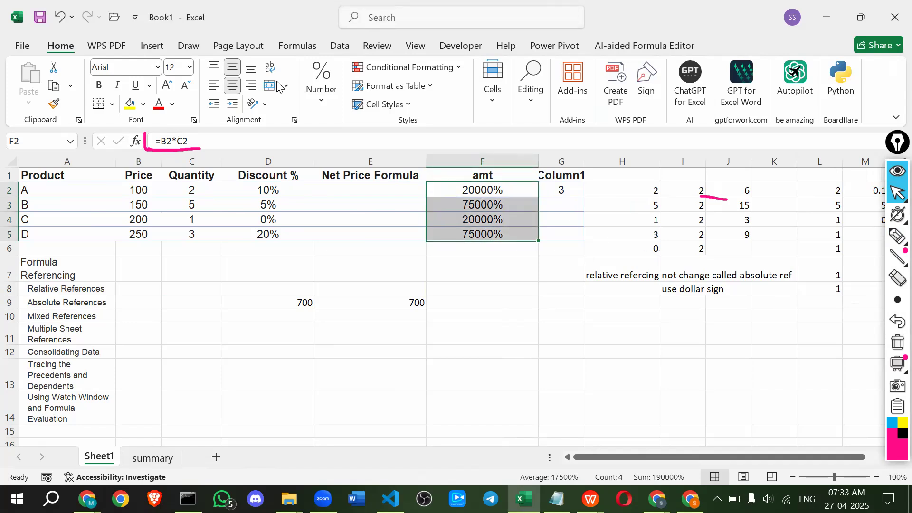
click(318, 95)
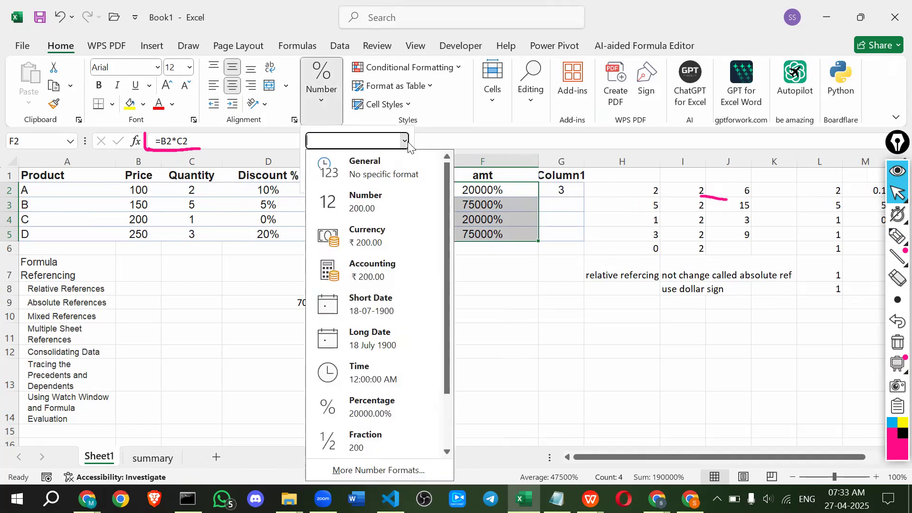
click(380, 191)
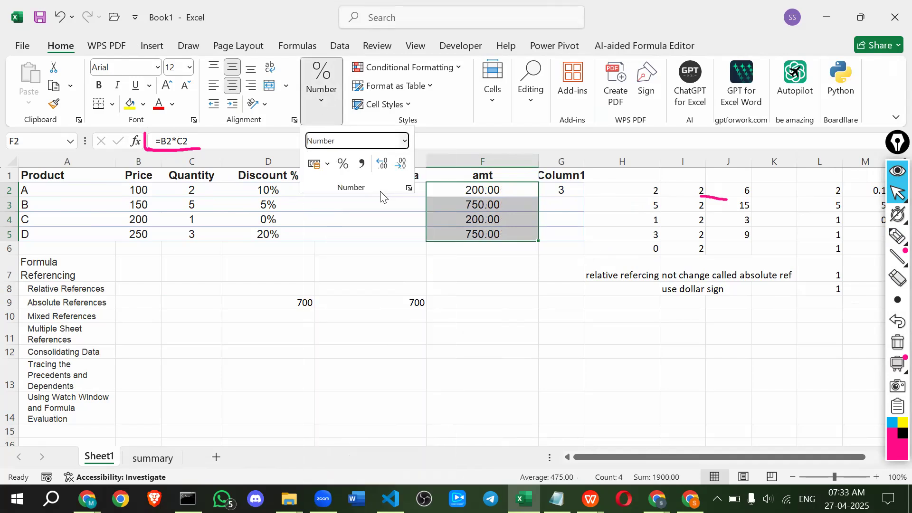
click(382, 164)
click(401, 165)
click(401, 164)
click(402, 166)
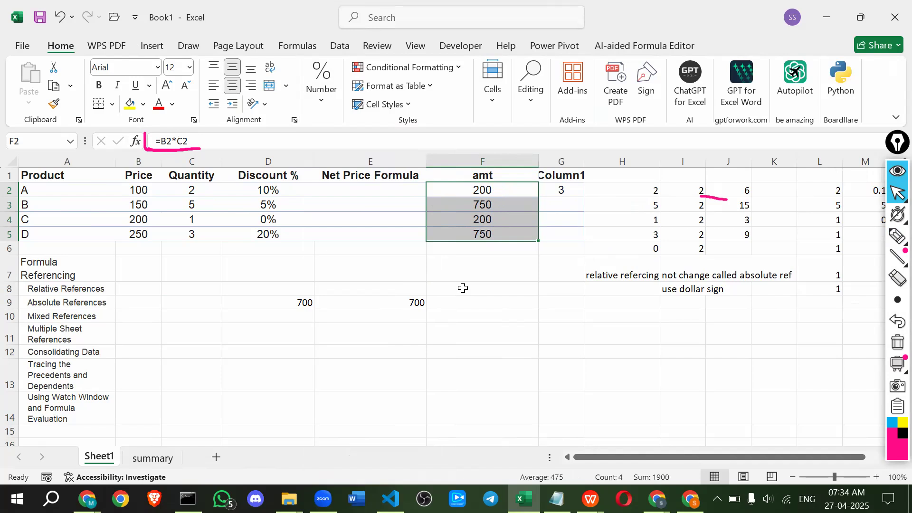
Step: Inspect the formulas in the amt column on Sheet1 and look at the summary sheet's headings
click(449, 192)
click(463, 235)
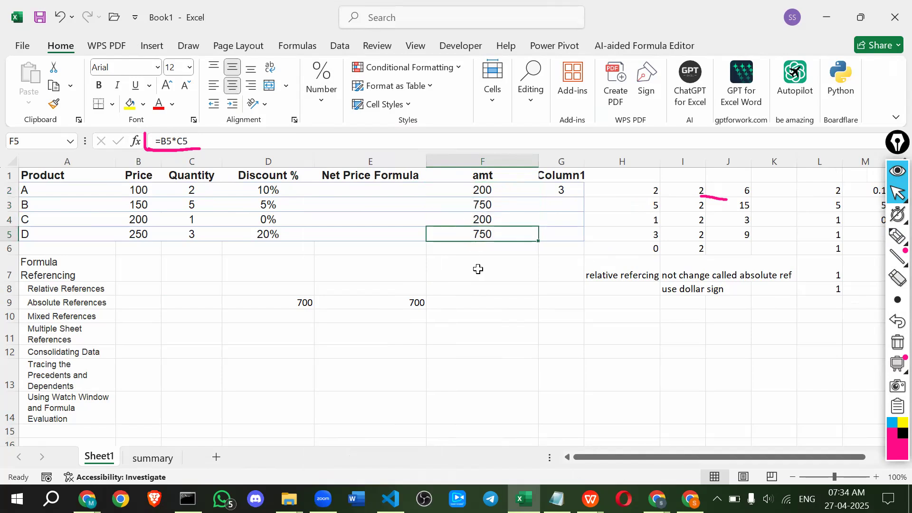
click(478, 267)
click(449, 196)
drag(448, 197, 463, 220)
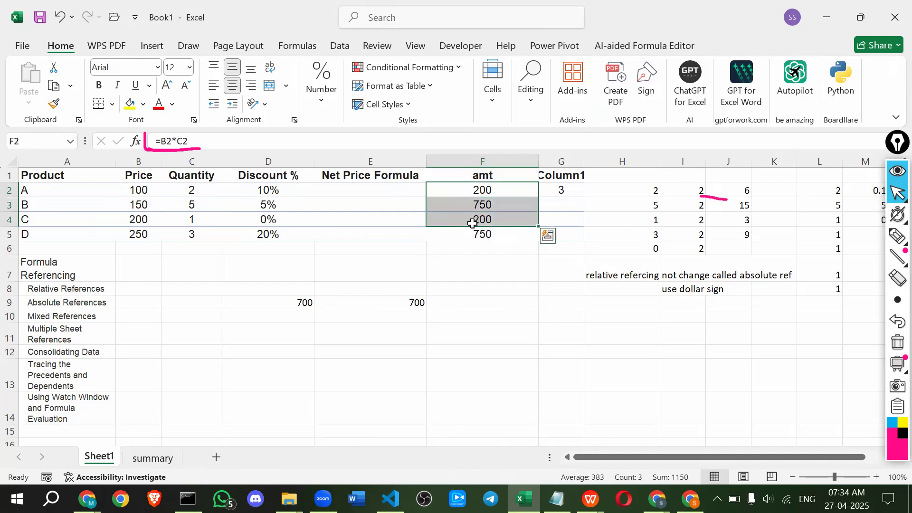
click(151, 457)
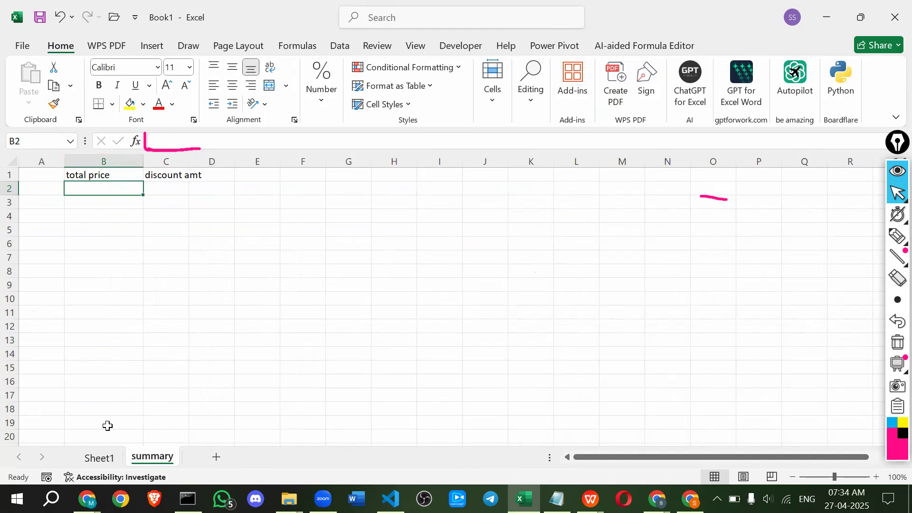
click(95, 457)
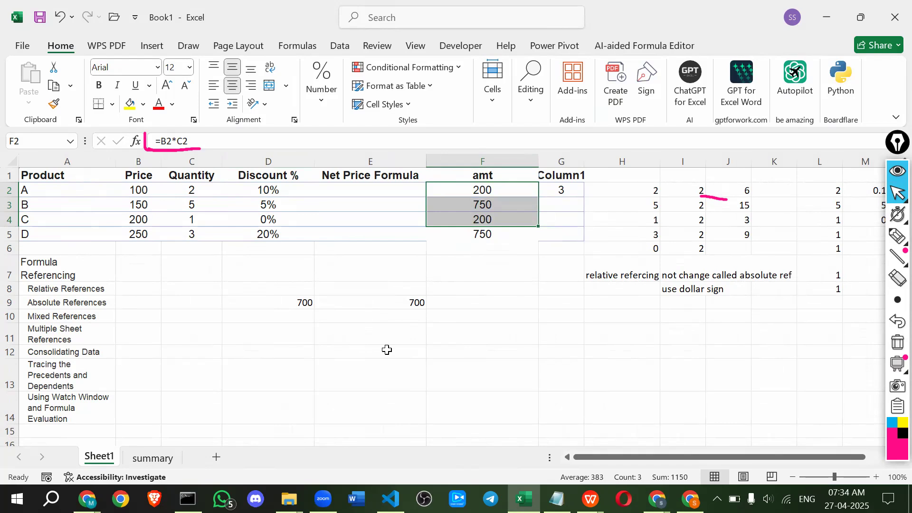
Step: Calculate the total price in B2 of the summary sheet with =Sheet1!B2*Sheet1!C2
click(162, 453)
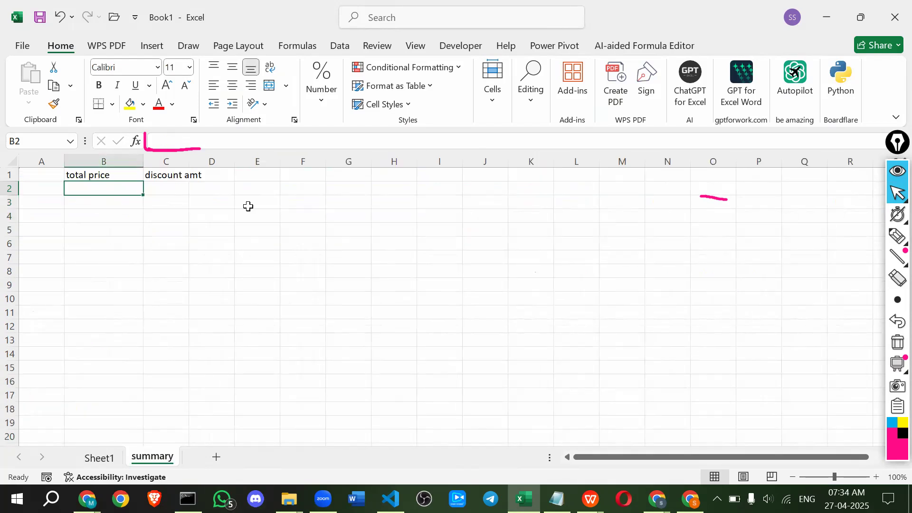
text(=)
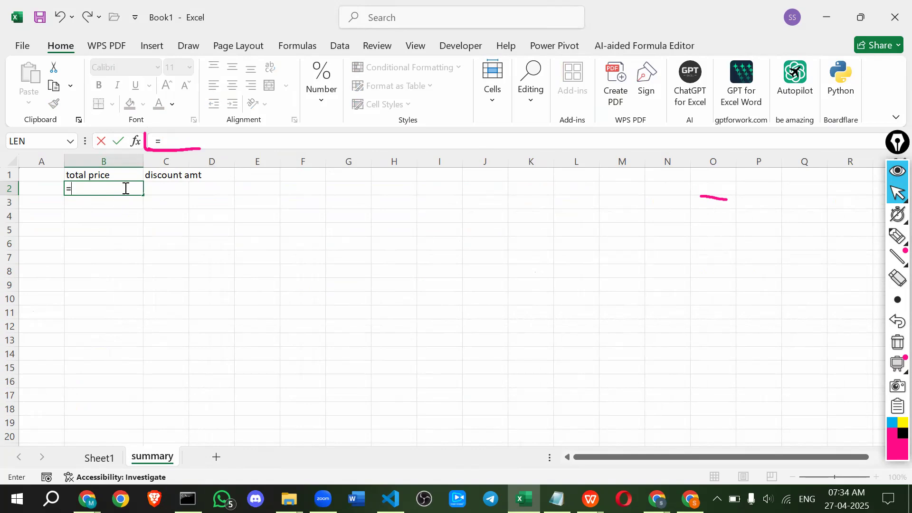
click(100, 458)
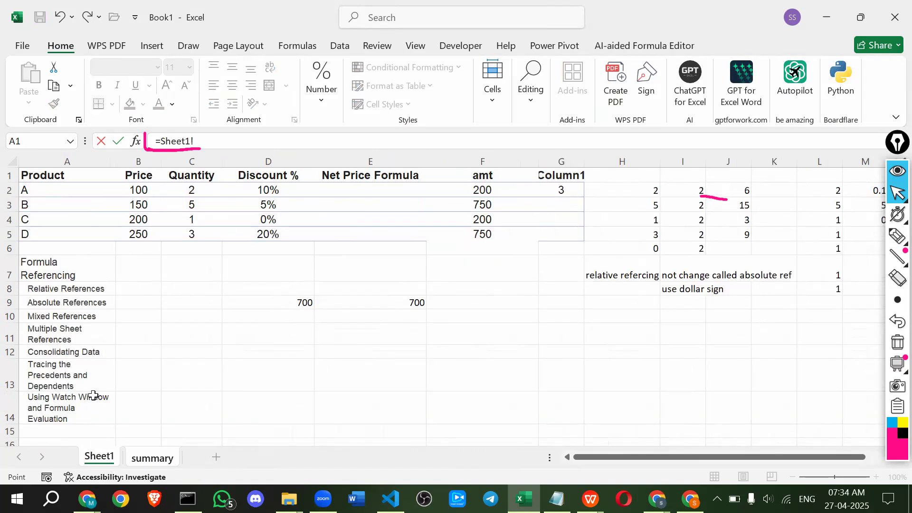
click(135, 186)
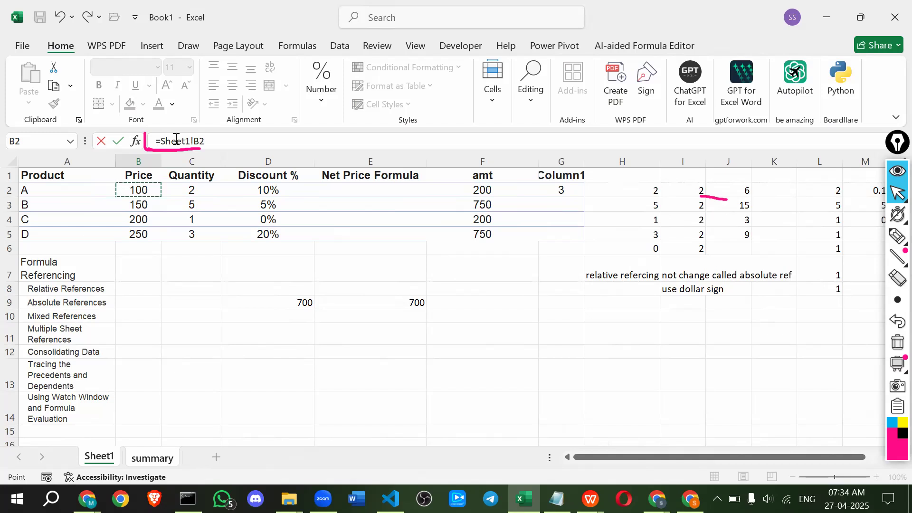
click(207, 141)
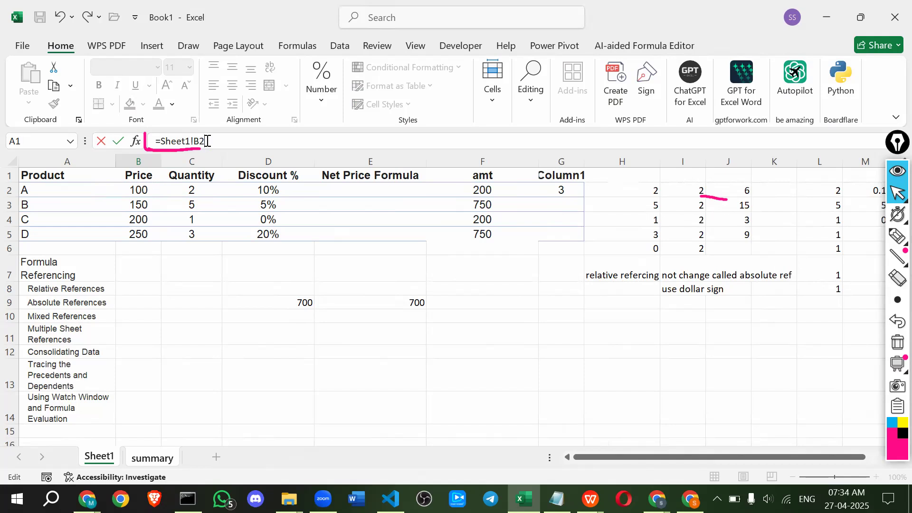
text(*)
click(191, 190)
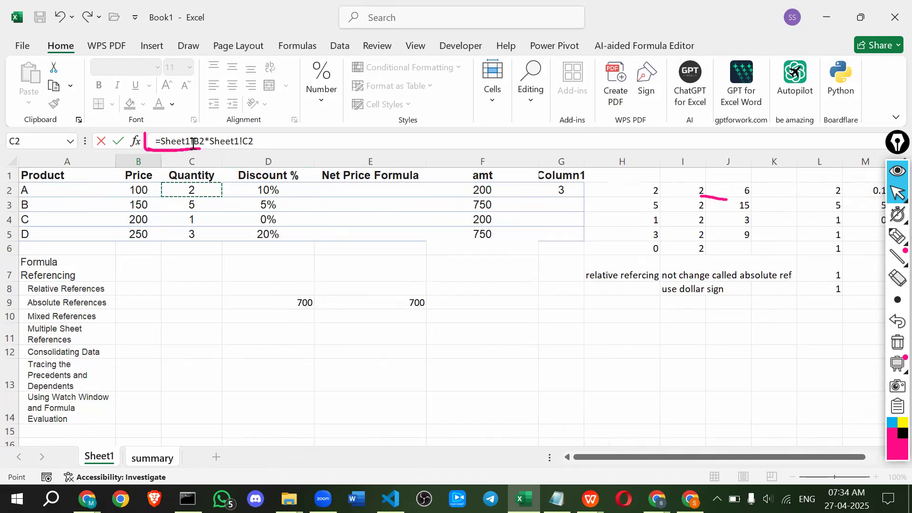
drag(192, 142, 160, 141)
click(160, 141)
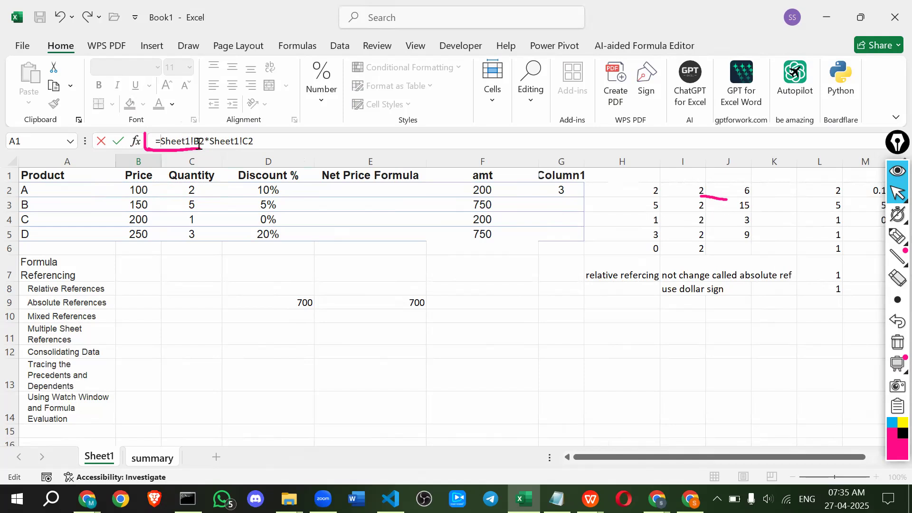
key(Return)
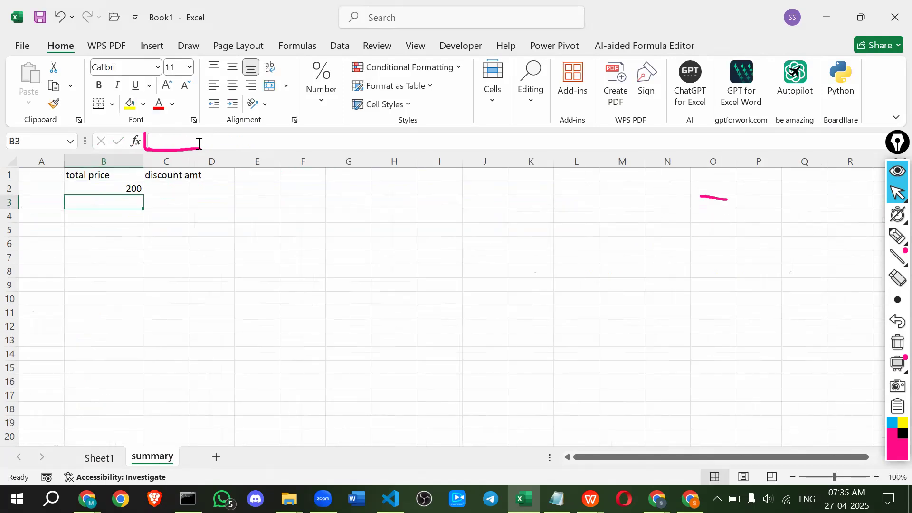
Step: Copy the total price formula from B2 down to B5 on the summary sheet and check the copied formulas
click(101, 190)
drag(143, 195, 141, 239)
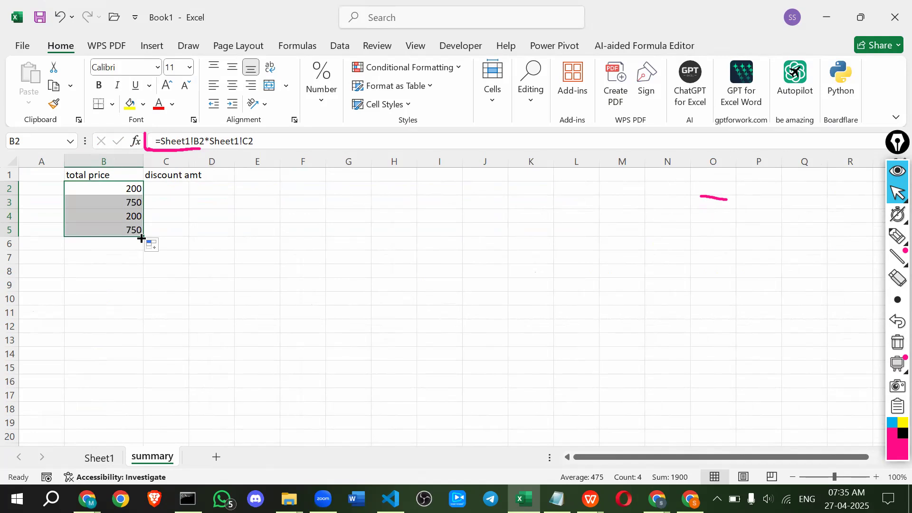
click(122, 201)
click(125, 232)
click(119, 216)
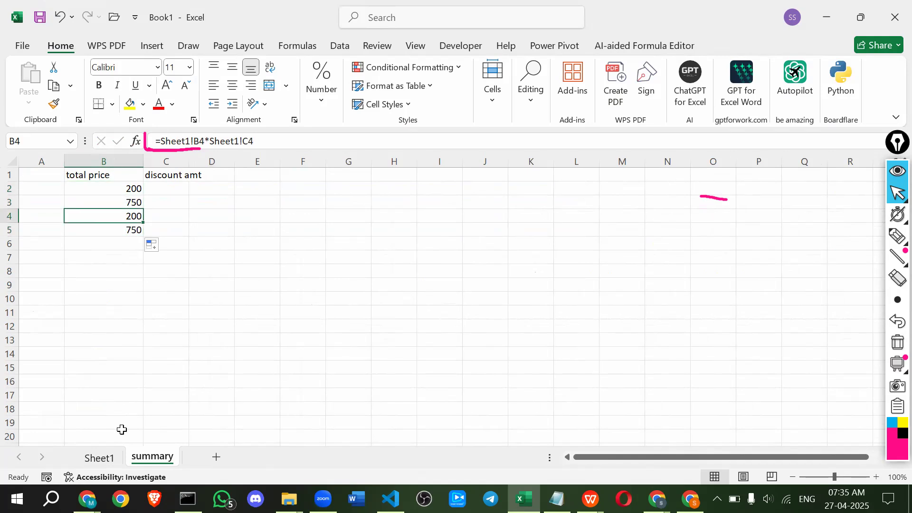
Step: Review the topic list on Sheet1 from Relative References to Consolidating Data
click(100, 457)
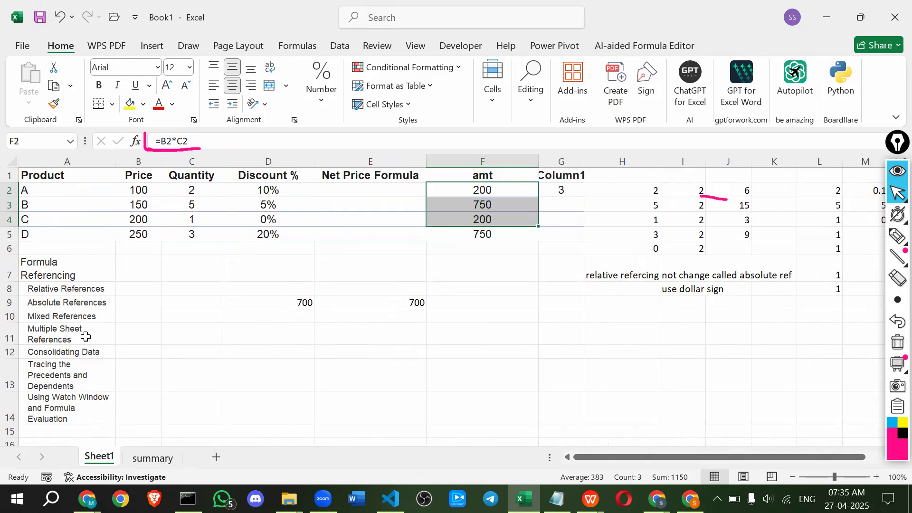
click(61, 355)
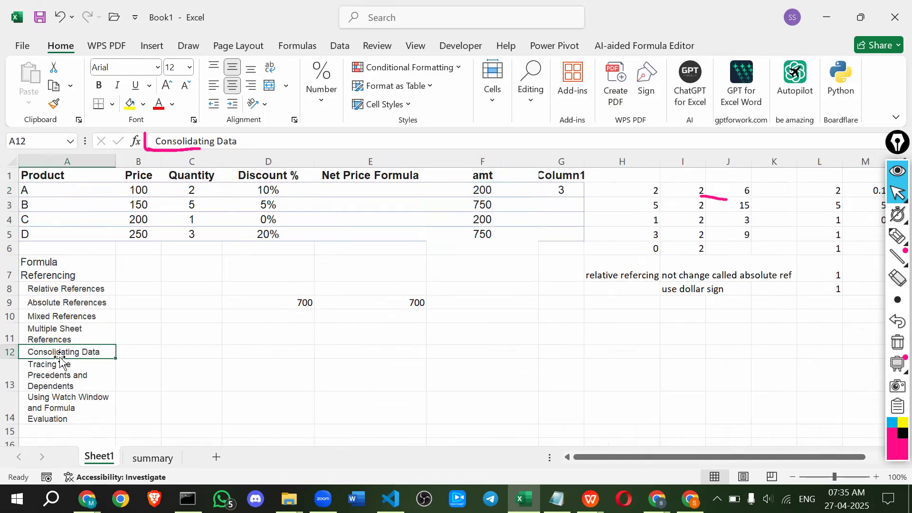
click(58, 336)
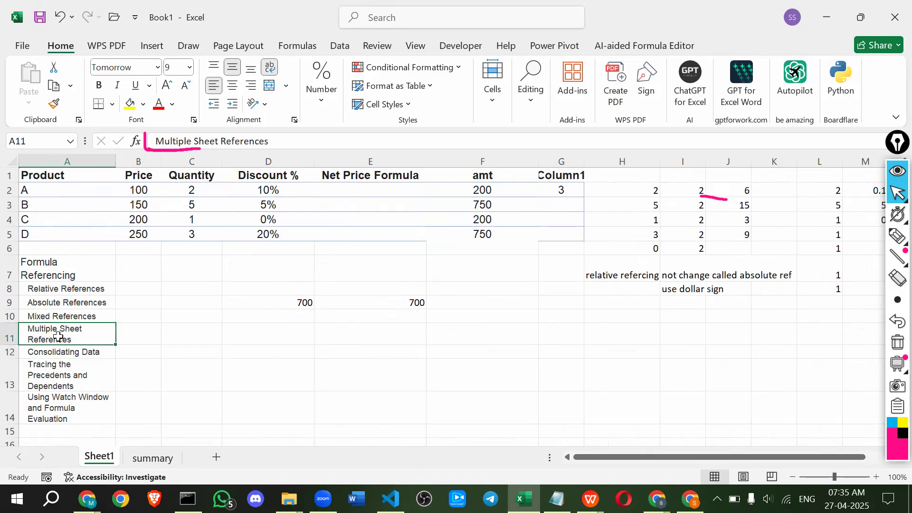
drag(53, 292, 57, 335)
click(58, 337)
click(52, 352)
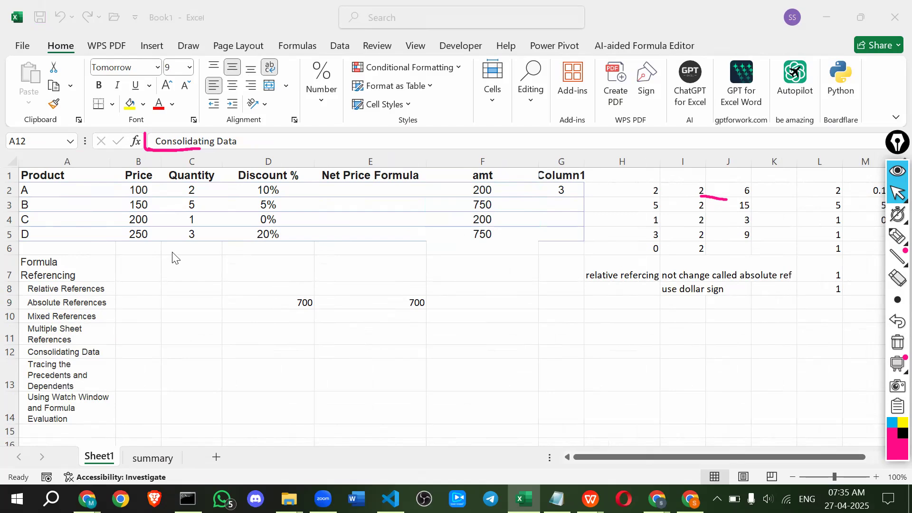
Step: Switch to the Formula Referencing in Excel notebook in Colab and review its sections from Relative References to Multiple Sheet References
key(alt+Tab)
click(565, 145)
scroll(86, 338, up, 6)
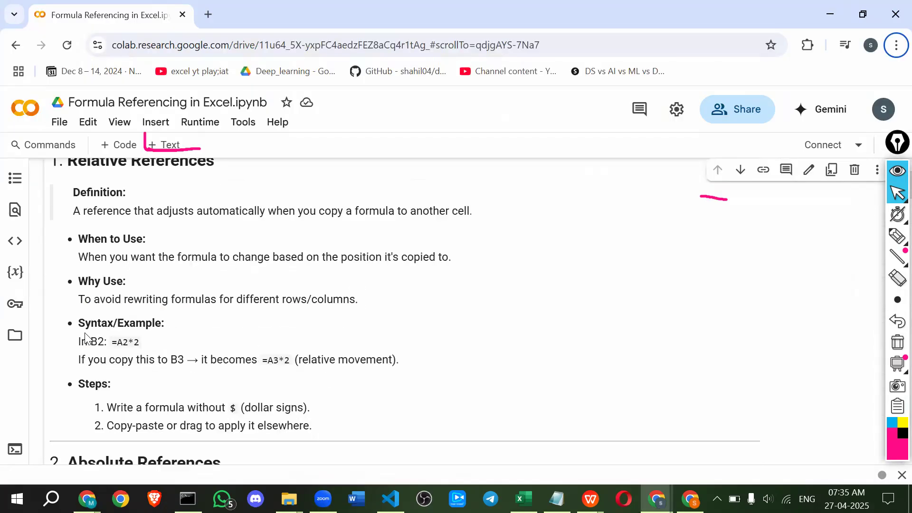
scroll(83, 242, up, 2)
scroll(84, 299, down, 2)
scroll(86, 319, down, 1)
scroll(86, 319, down, 2)
scroll(86, 319, down, 1)
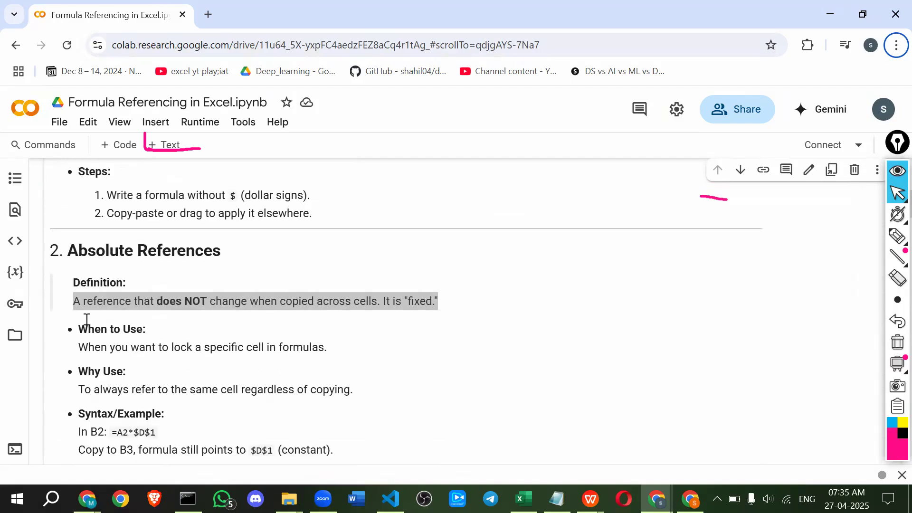
scroll(84, 277, down, 1)
scroll(83, 277, down, 4)
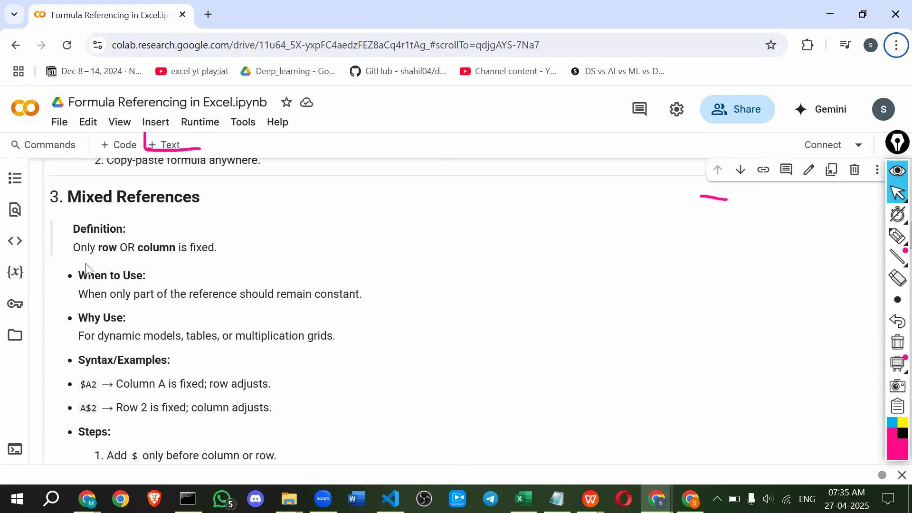
scroll(86, 267, down, 1)
scroll(86, 268, down, 3)
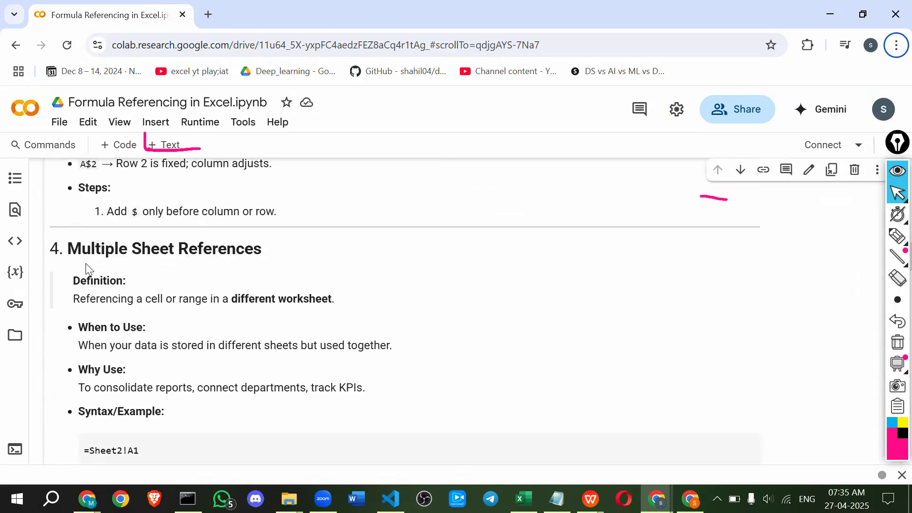
drag(80, 258, 167, 258)
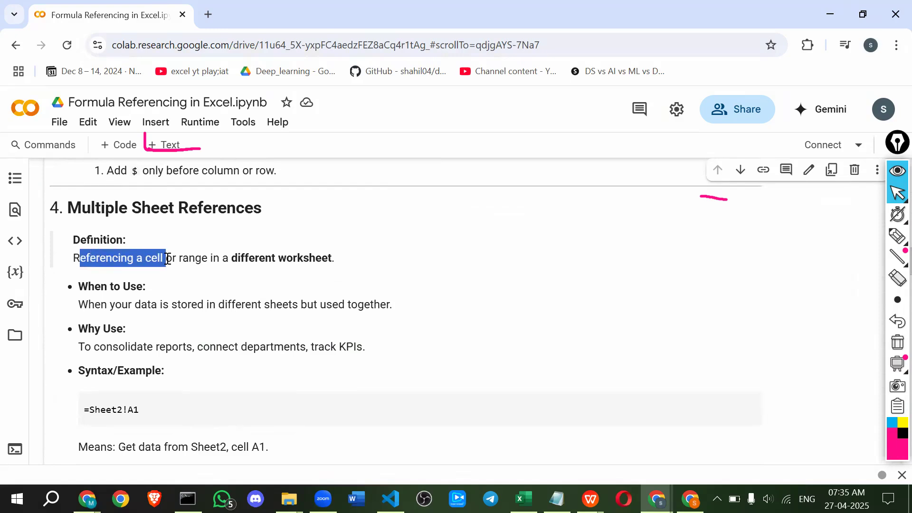
scroll(168, 260, down, 3)
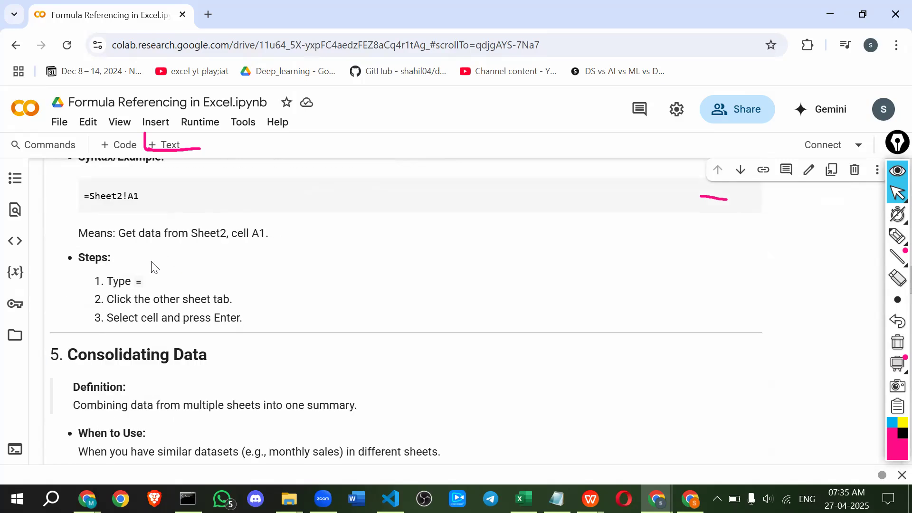
Step: Read the notebook's Consolidating Data section, covering its definition, when to use it and the steps
scroll(152, 266, down, 2)
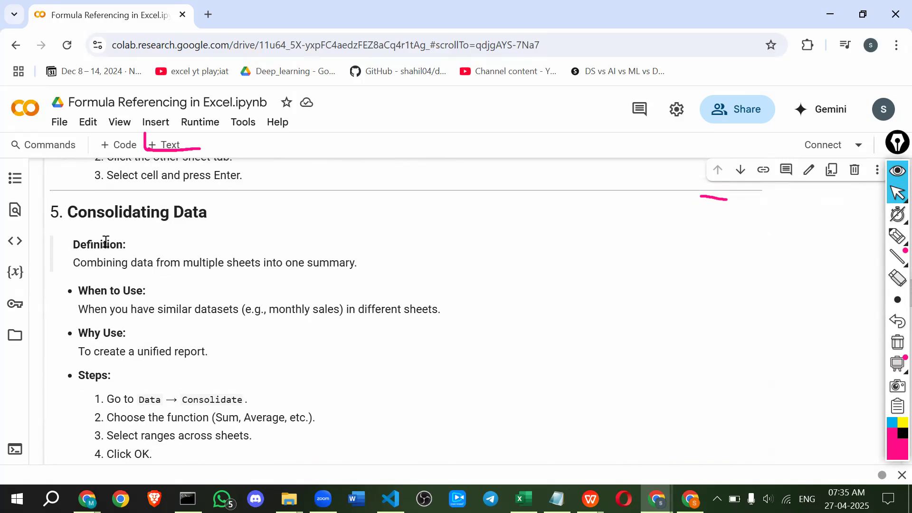
drag(80, 259, 350, 275)
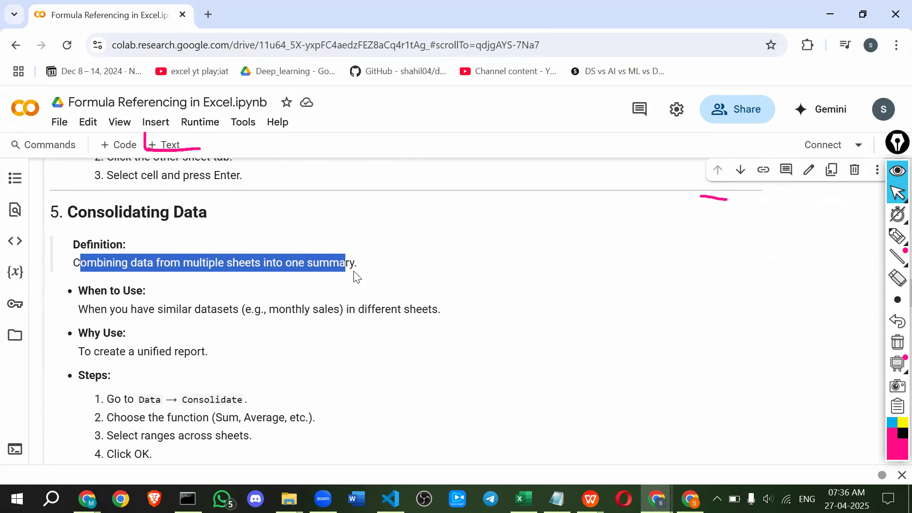
click(355, 276)
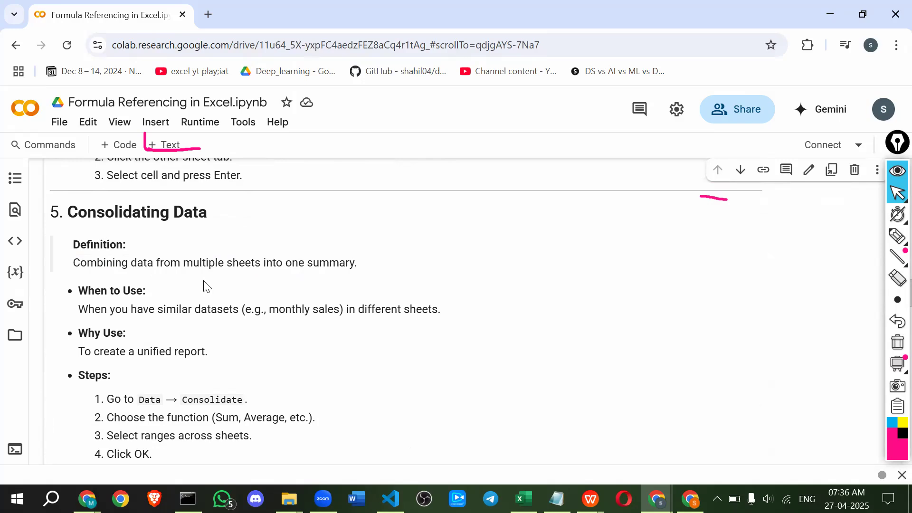
scroll(205, 285, down, 1)
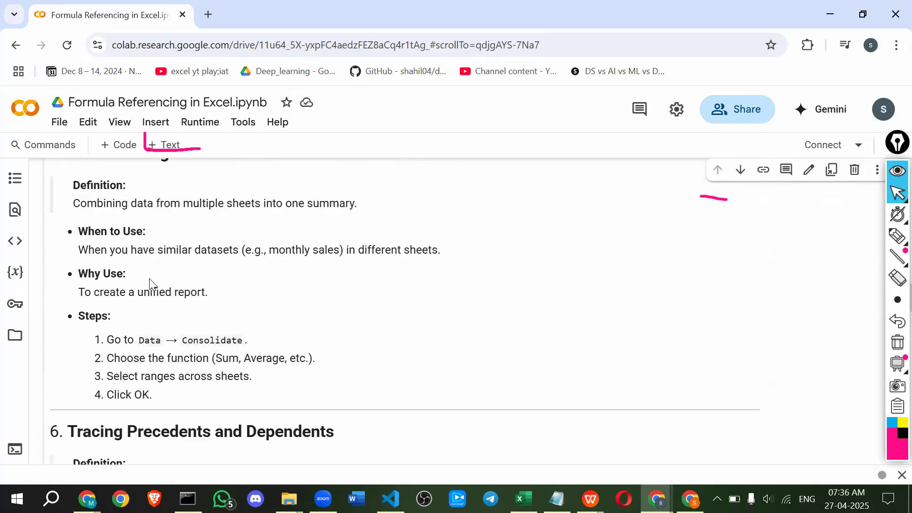
drag(135, 238, 233, 238)
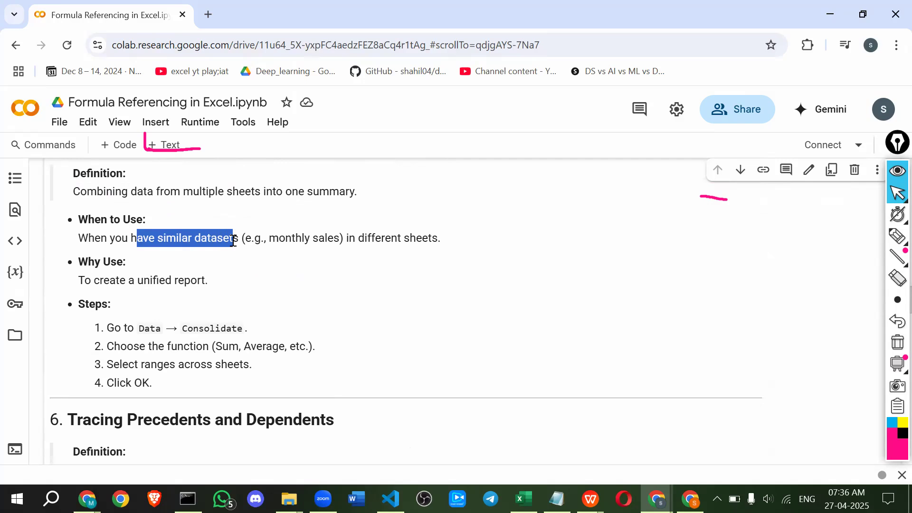
drag(105, 328, 133, 331)
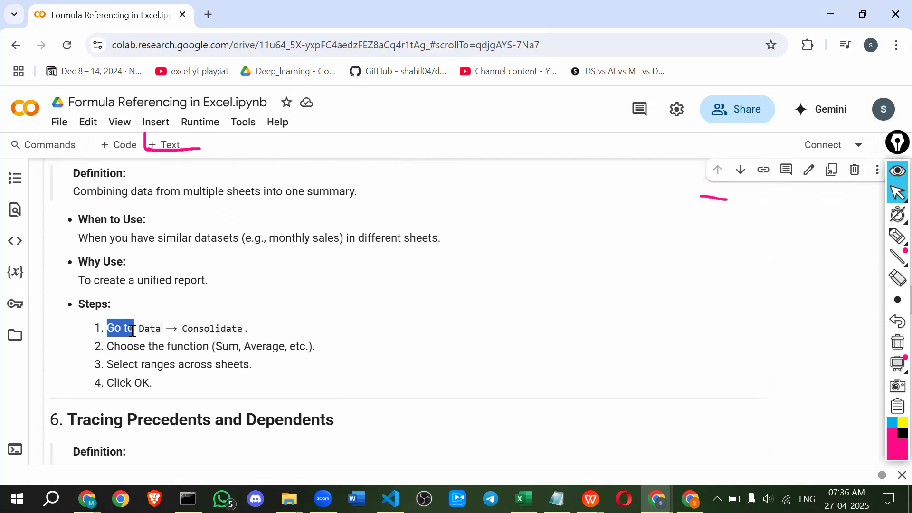
click(150, 328)
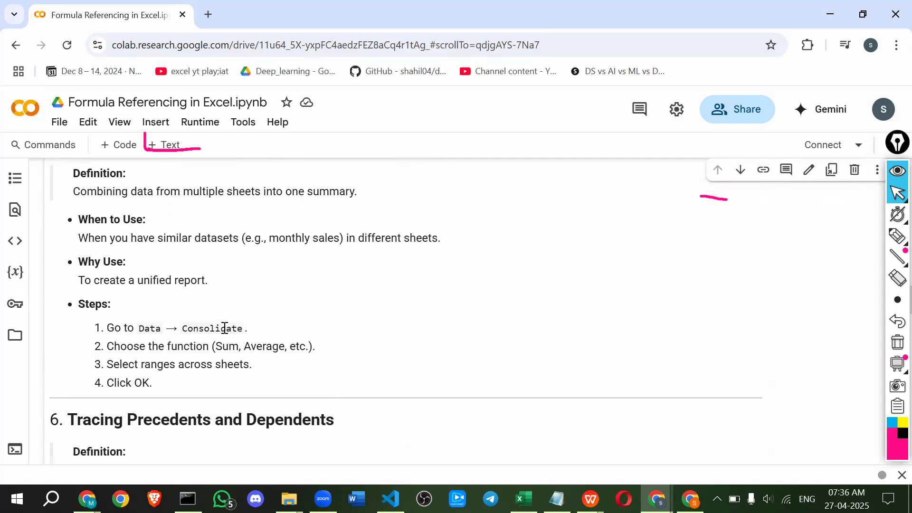
Step: Switch back to the Book1 workbook in Excel and add a new worksheet named jan
key(alt+Tab)
click(212, 341)
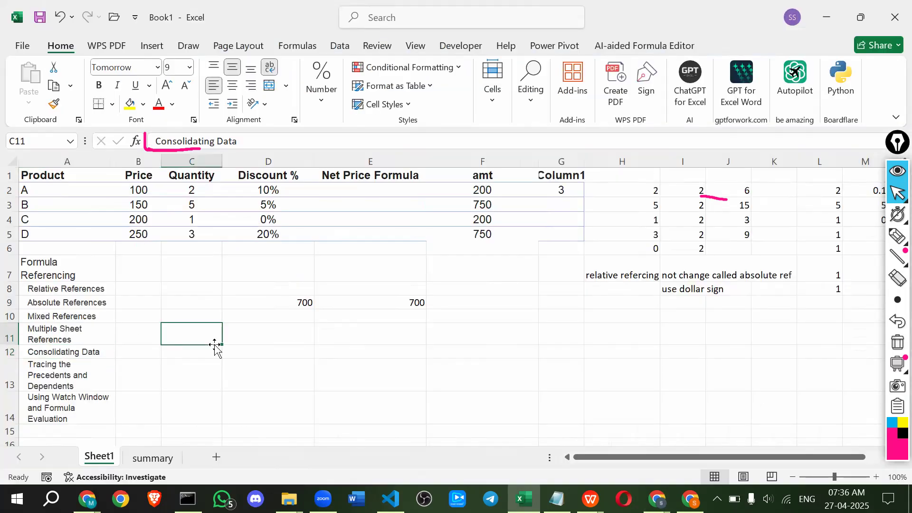
click(279, 373)
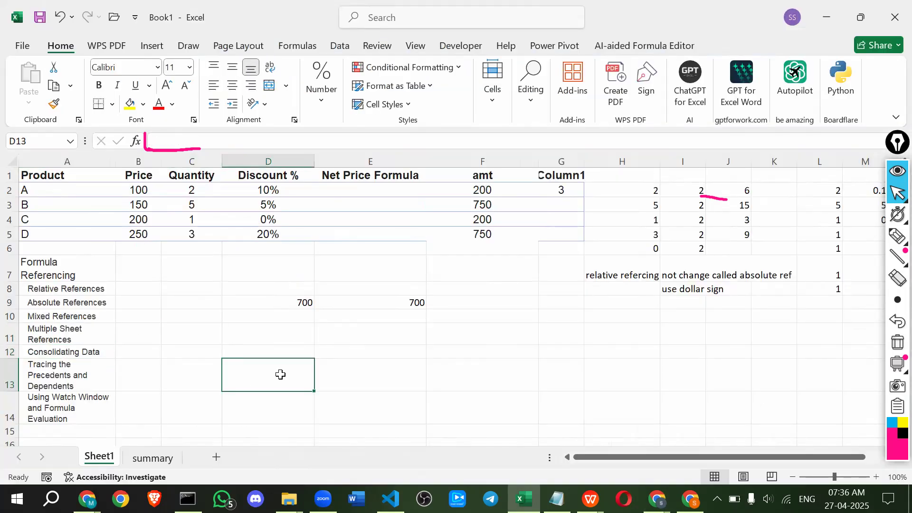
click(209, 457)
double_click(147, 455)
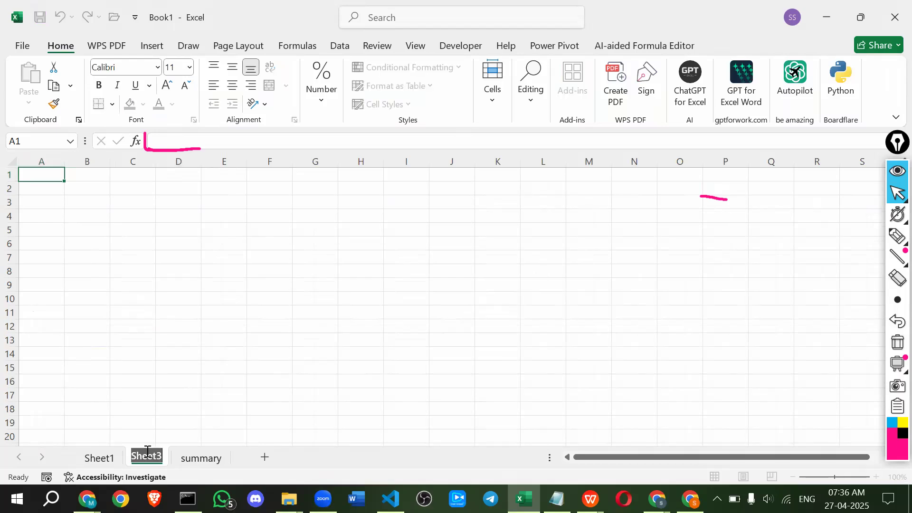
text(jan)
key(Return)
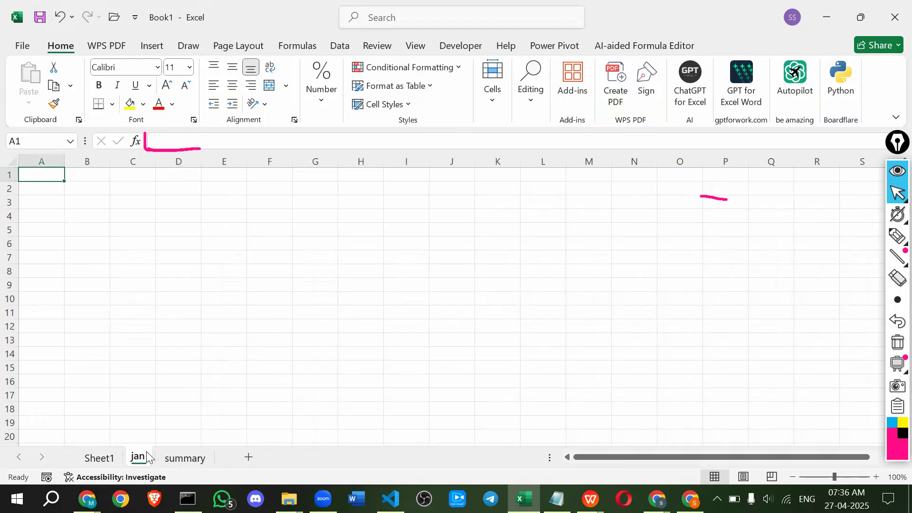
Step: Add another worksheet after jan and name it feb
click(249, 458)
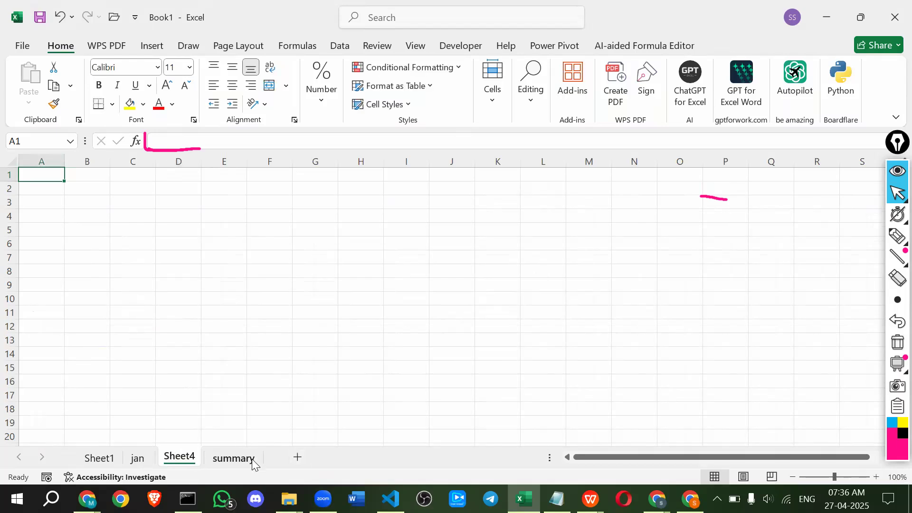
text(fe)
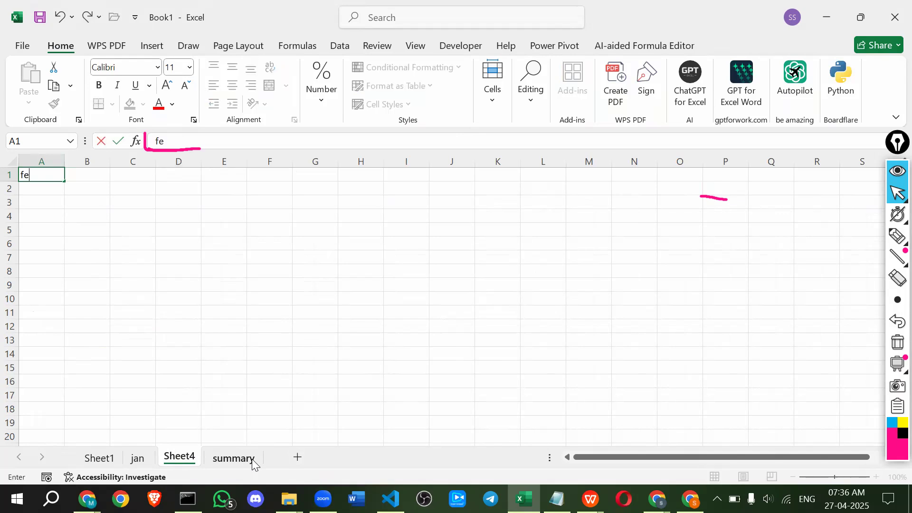
double_click(172, 454)
text(feb)
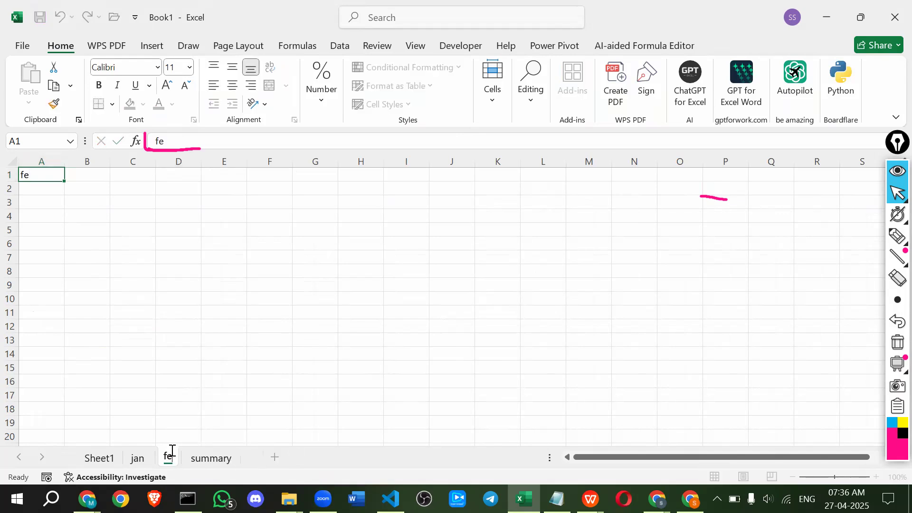
Step: Add a third worksheet after feb and name it annual
click(281, 456)
text(a)
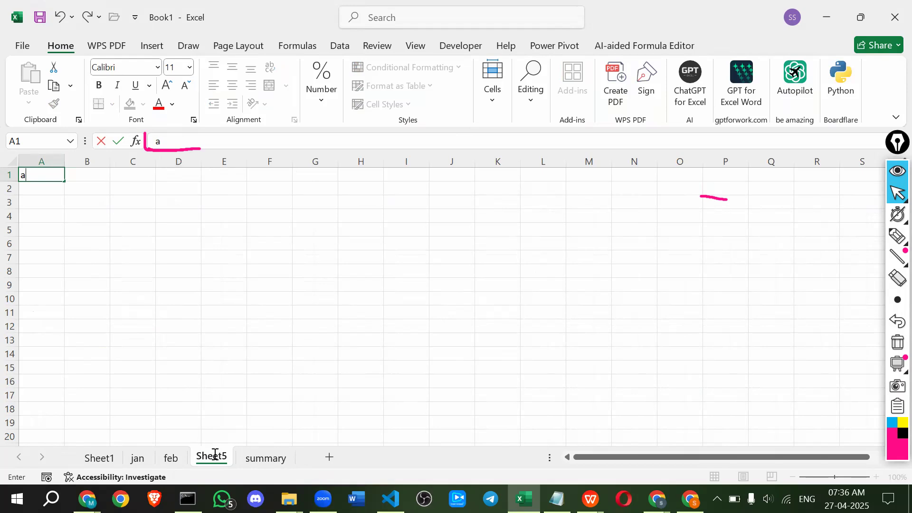
double_click(215, 454)
text(annual)
key(Return)
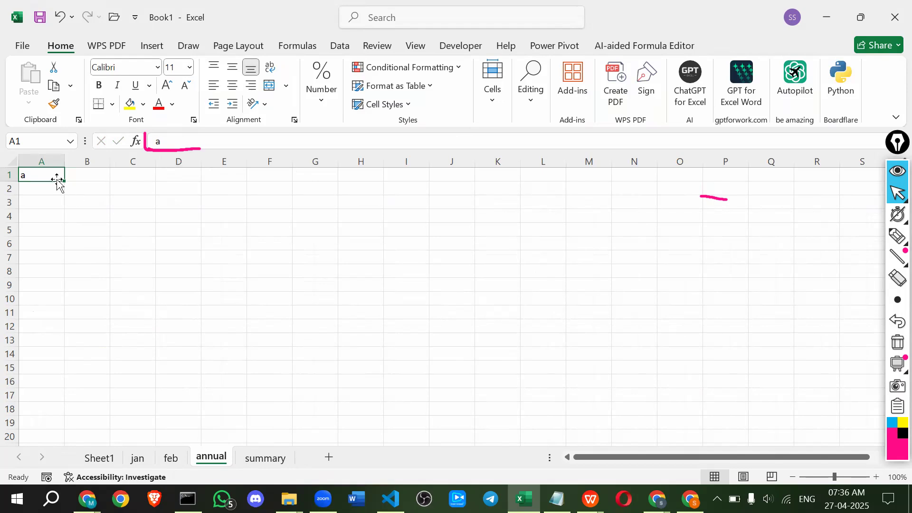
Step: Enter the headers product in A1 and sales in B1 on the jan sheet
click(137, 457)
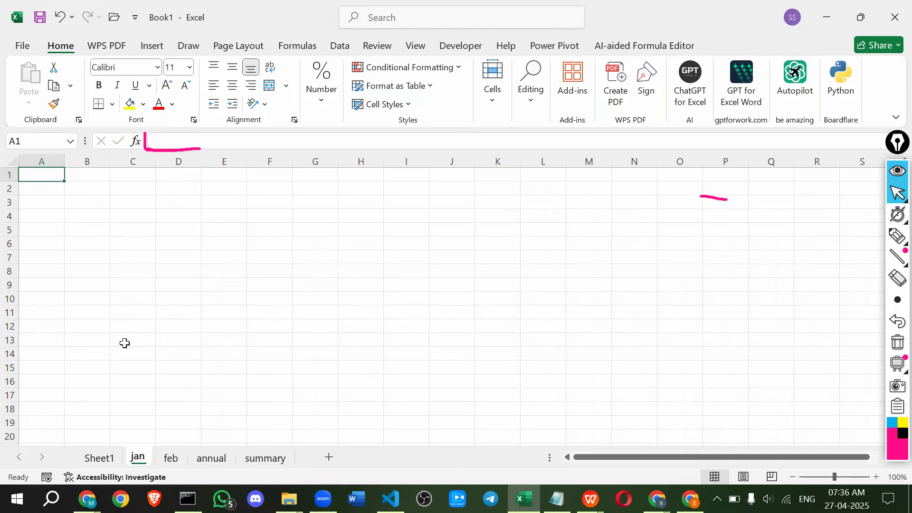
text(product)
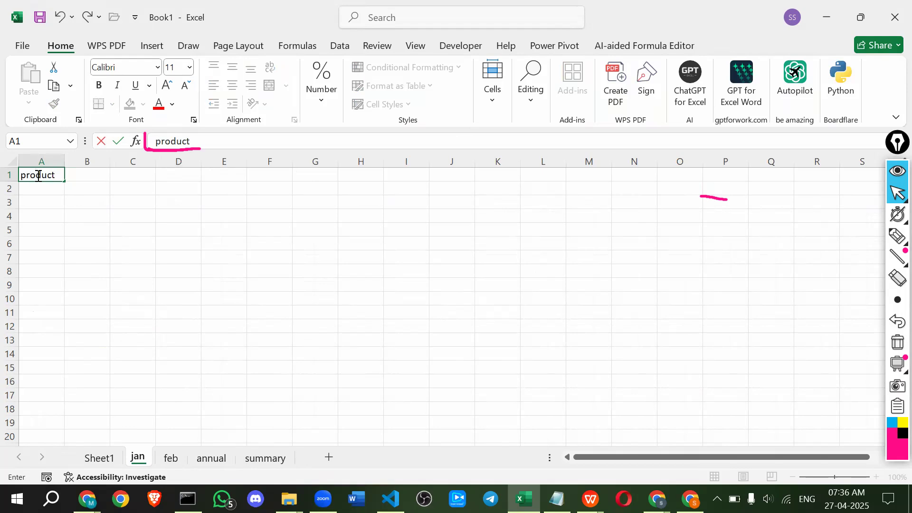
key(Tab)
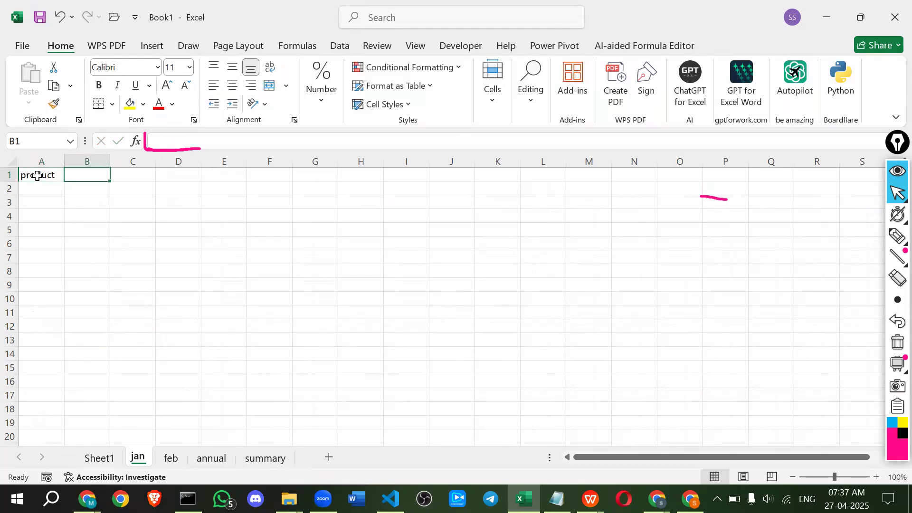
text(sales)
key(Return)
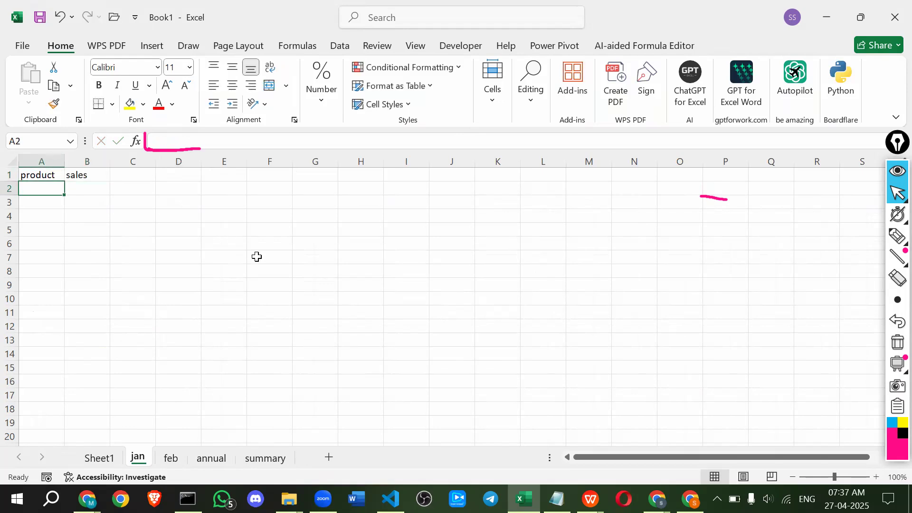
Step: Fill the product column A2:A8 on the jan sheet with a, b, c, d, d, a, a
text(a)
key(Return)
text(b)
key(Return)
text(c)
key(Return)
text(d)
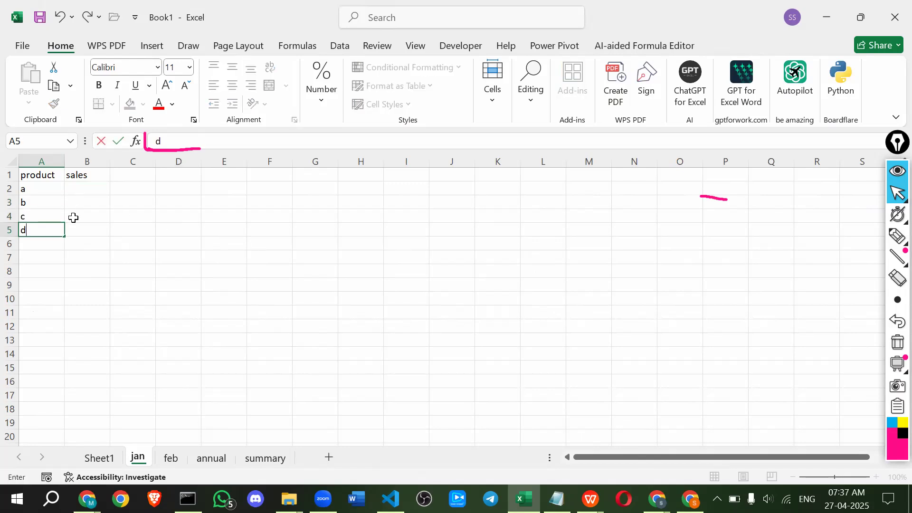
key(Return)
text(d)
key(Return)
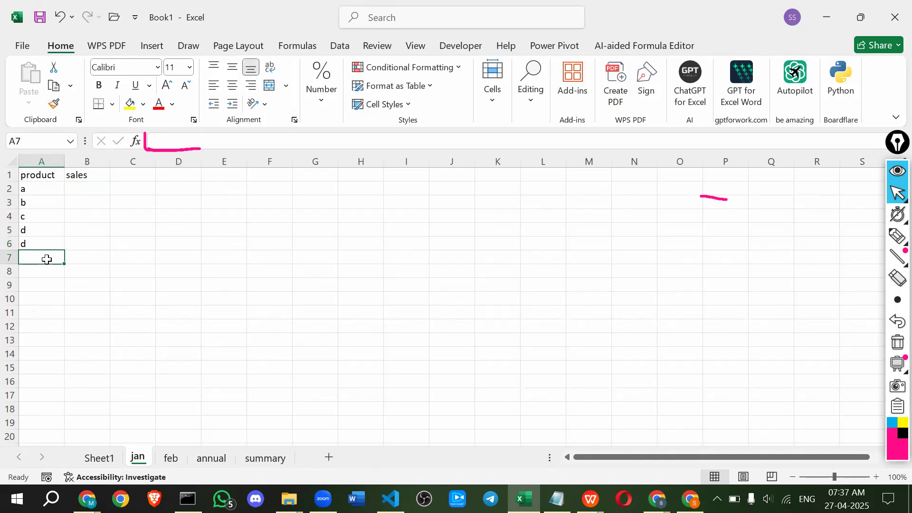
text(a)
click(48, 280)
click(45, 273)
text(a)
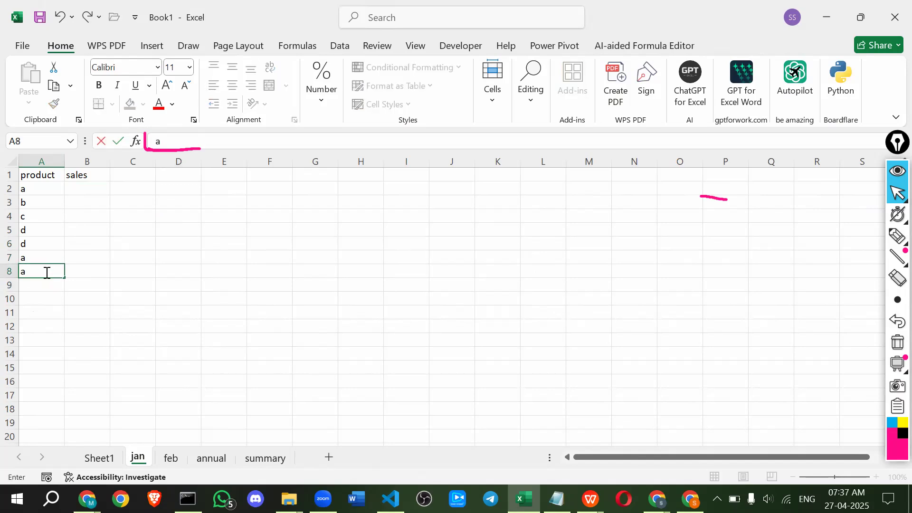
Step: Fill the sales column B2:B8 on the jan sheet with 45, 3, 23, 23, 23, 32, 21
click(77, 192)
text(45)
key(Return)
text(3)
key(Return)
text(23)
key(Return)
text(23)
key(Return)
text(23)
key(Return)
text(32)
key(Return)
text(21)
key(Return)
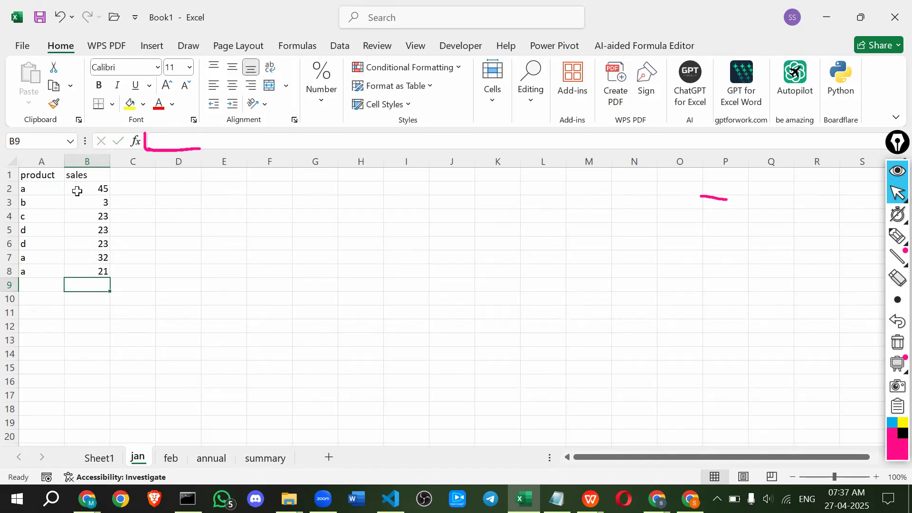
Step: Copy the table A1:B8 from the jan sheet to cell A1 of the feb sheet
drag(36, 175, 110, 273)
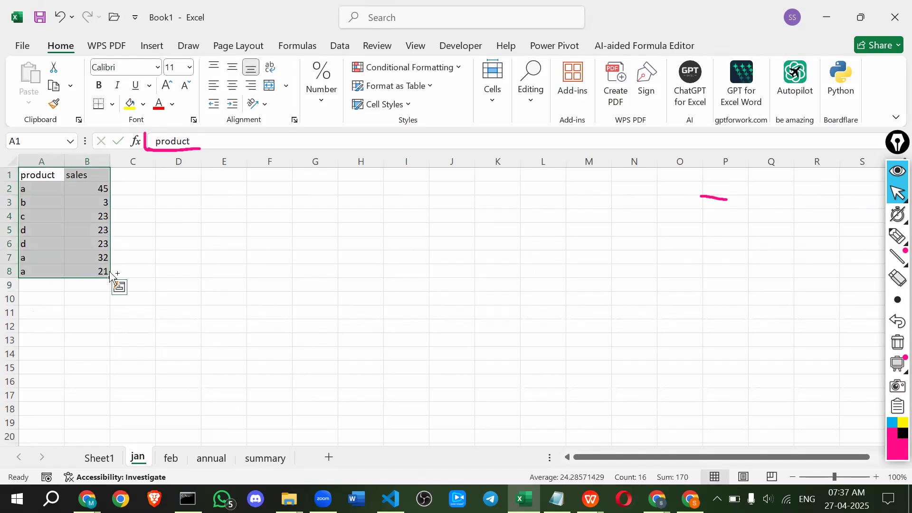
key(ctrl+c)
click(170, 458)
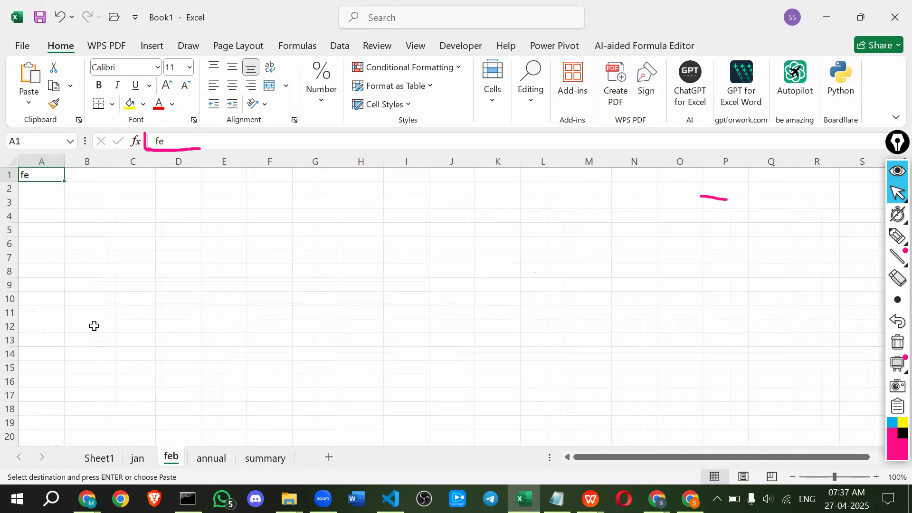
key(ctrl+v)
click(67, 324)
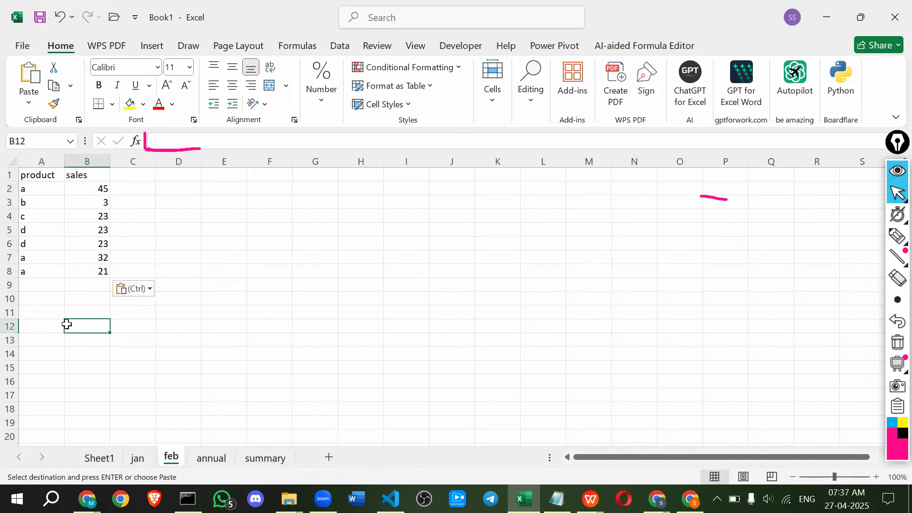
Step: Change the products in A7 and A8 on the feb sheet to c
double_click(23, 259)
double_click(9, 259)
text(c)
click(31, 272)
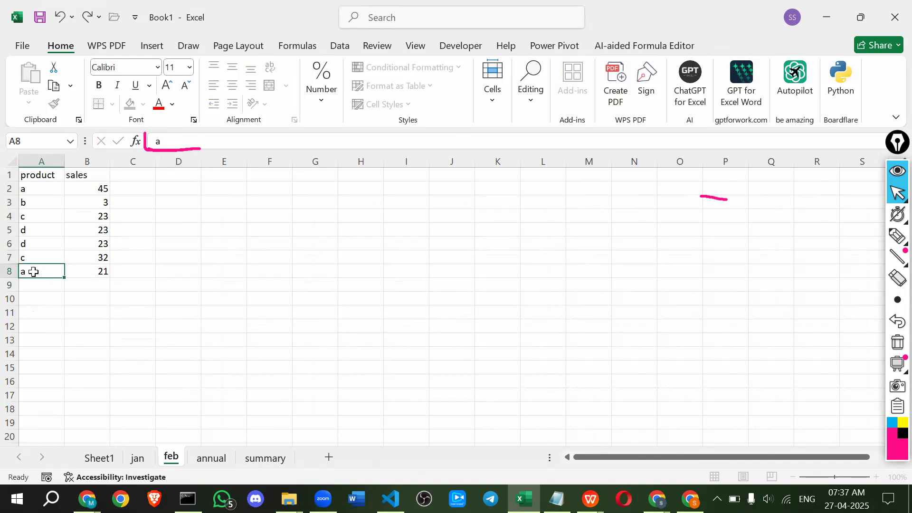
text(c)
Step: Replace the stray text in A1 of the annual sheet with product and enter sales in B1
click(265, 459)
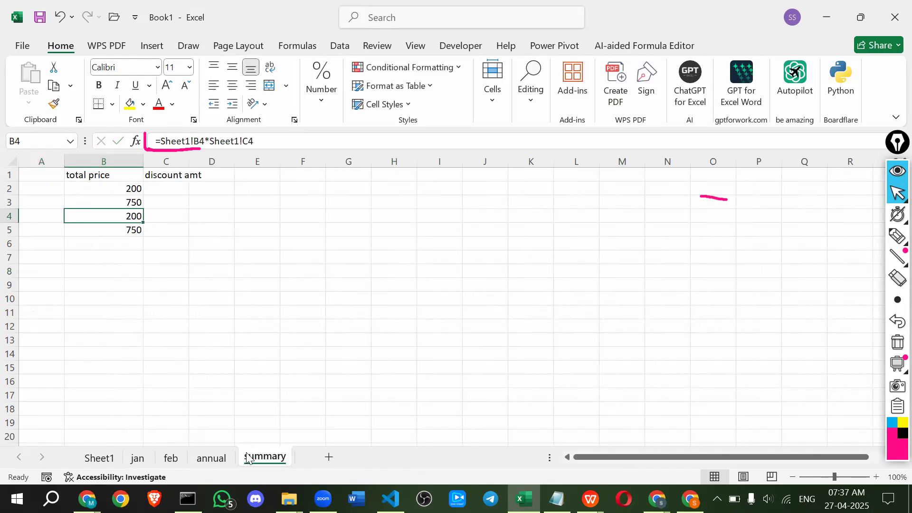
click(211, 458)
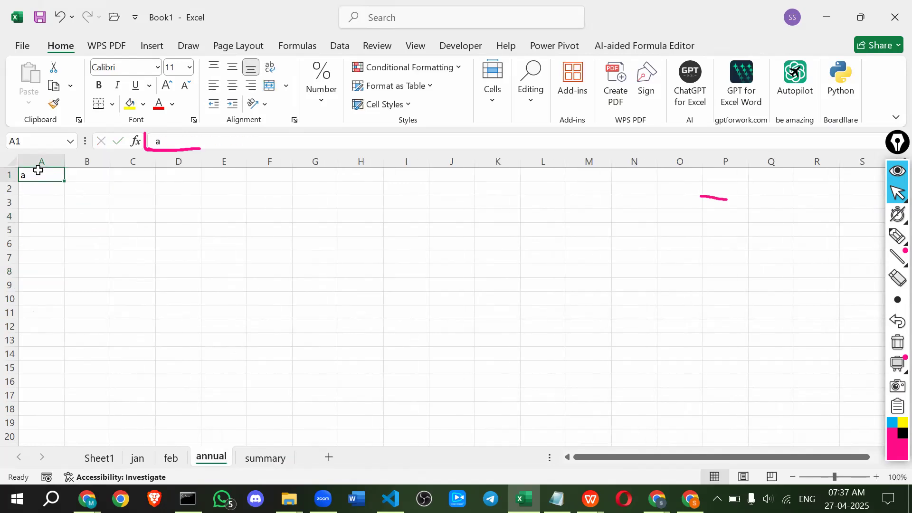
double_click(38, 177)
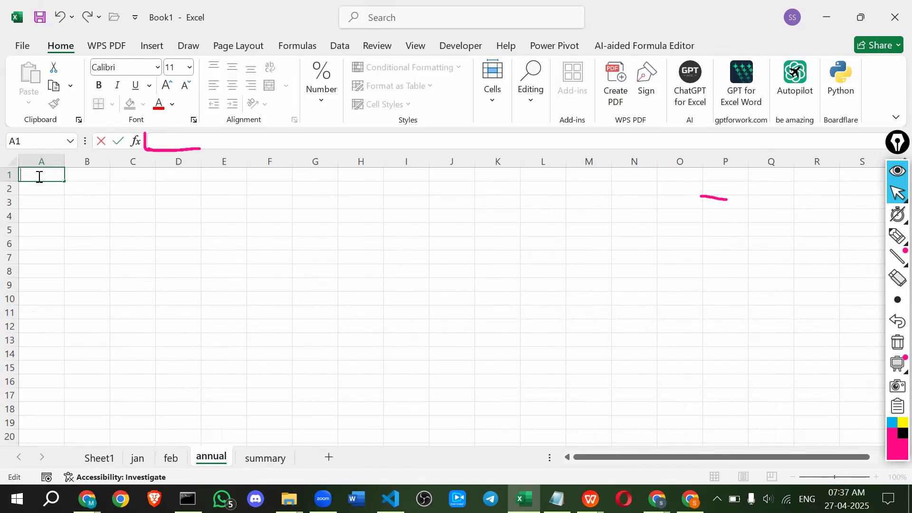
text(product)
key(Tab)
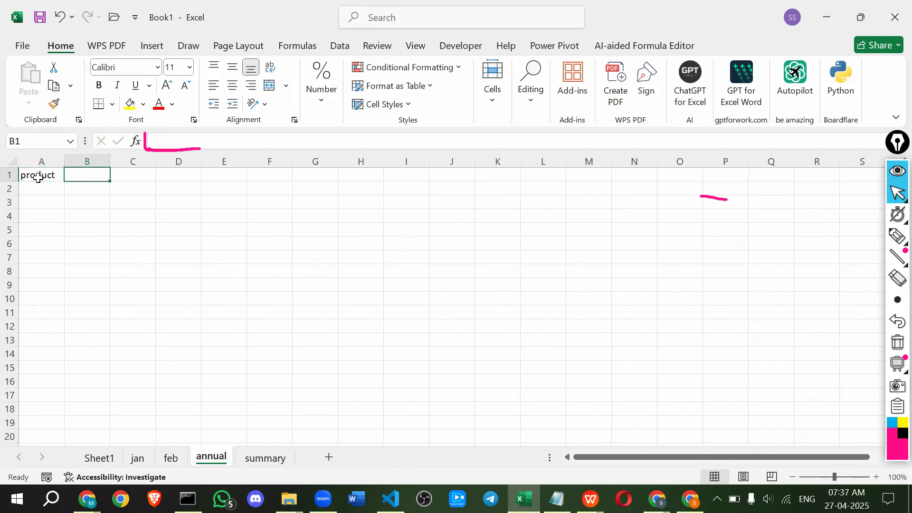
text(sale)
Step: Review the product and sales data on the jan and feb sheets and compare it with the annual and summary sheets
click(143, 464)
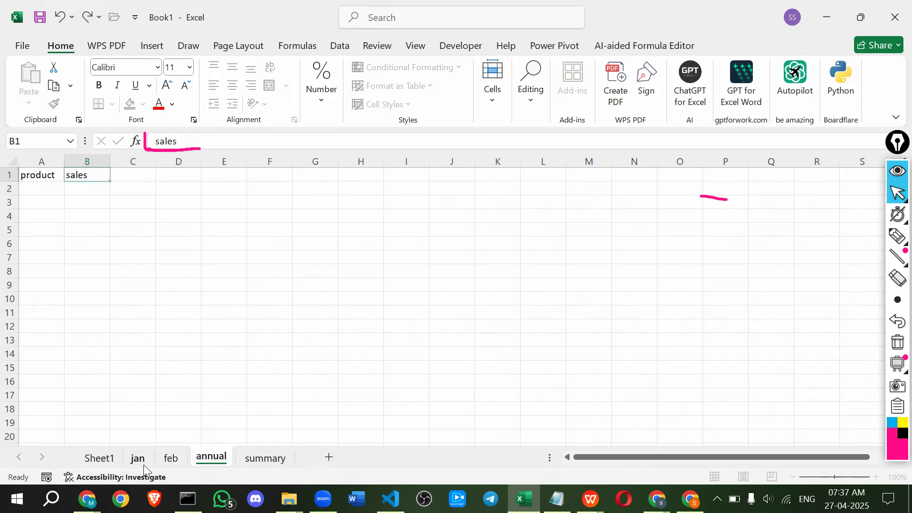
click(172, 457)
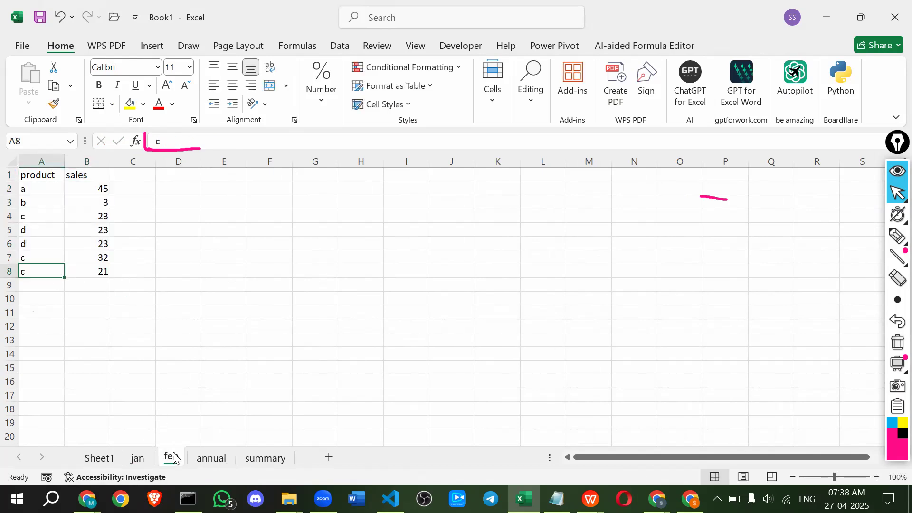
click(212, 458)
click(139, 458)
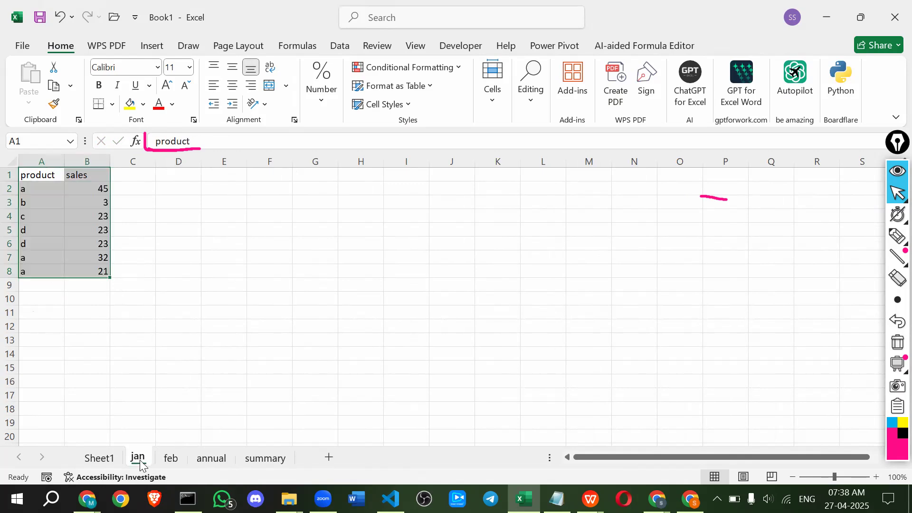
click(169, 463)
click(86, 359)
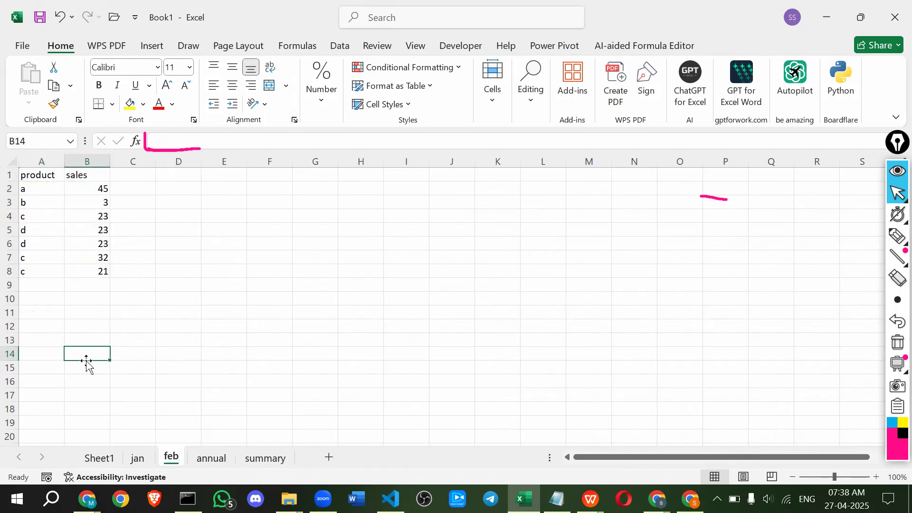
drag(28, 189, 87, 260)
click(90, 284)
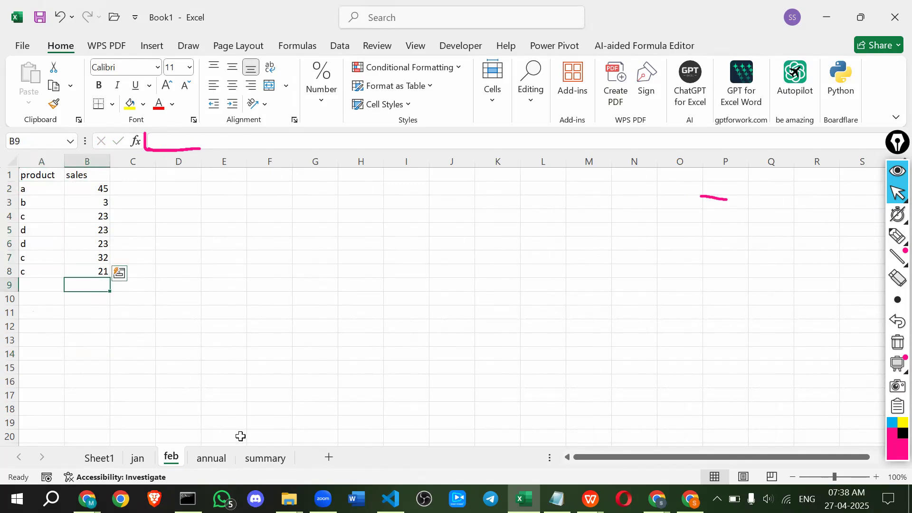
click(264, 461)
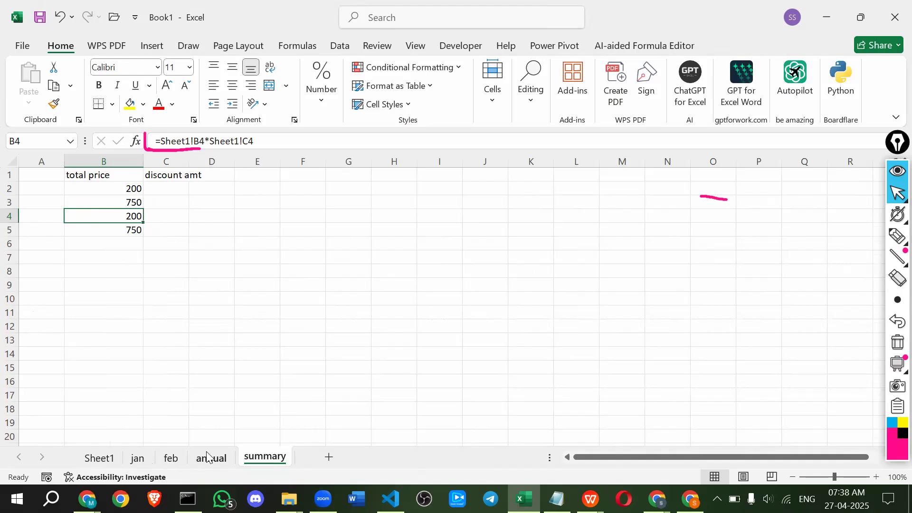
Step: Start a Sum consolidation at cell B15 of the jan sheet and add jan!$A$2:$B$8 as a reference
click(137, 458)
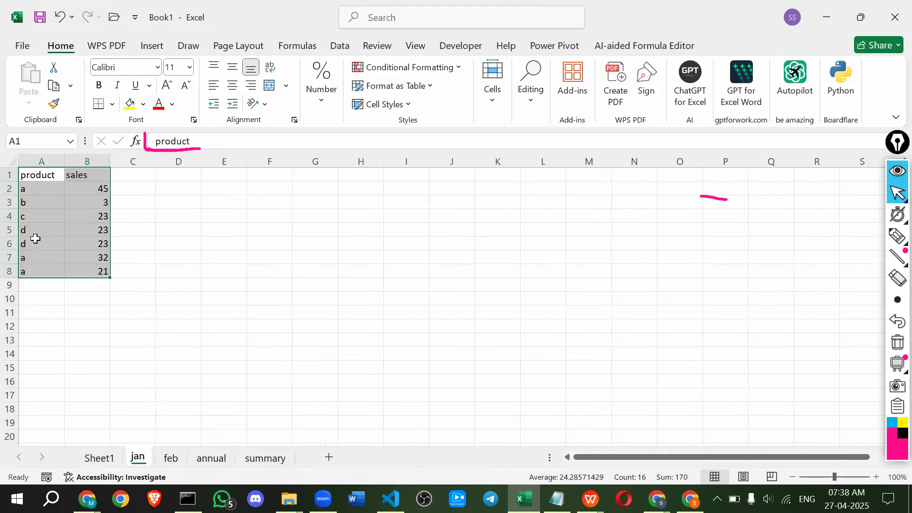
click(92, 368)
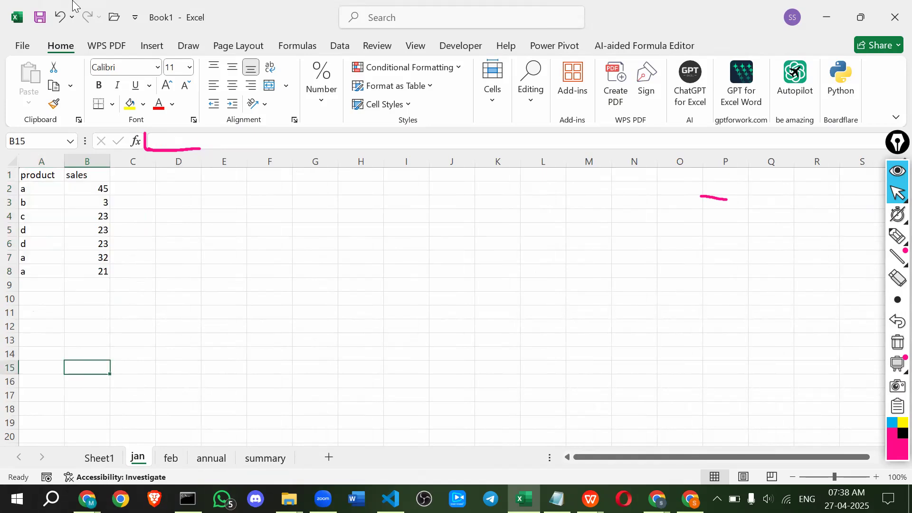
click(326, 49)
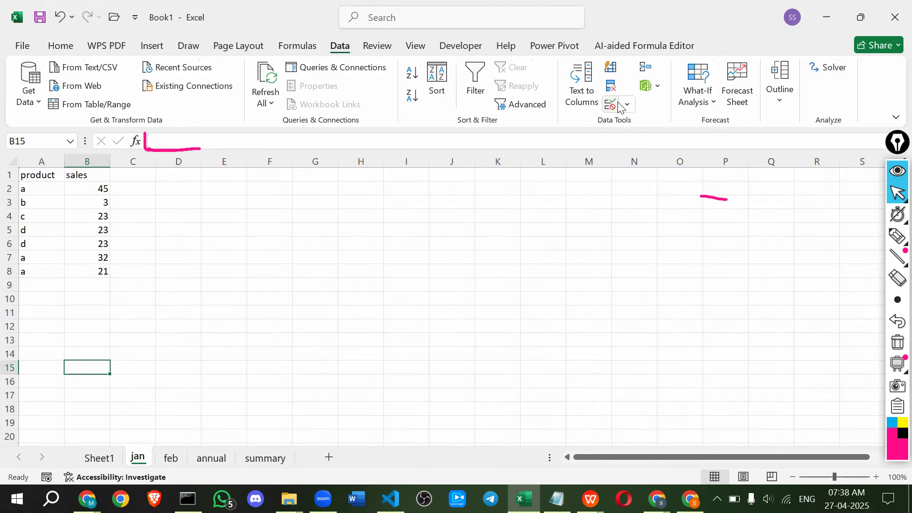
click(647, 75)
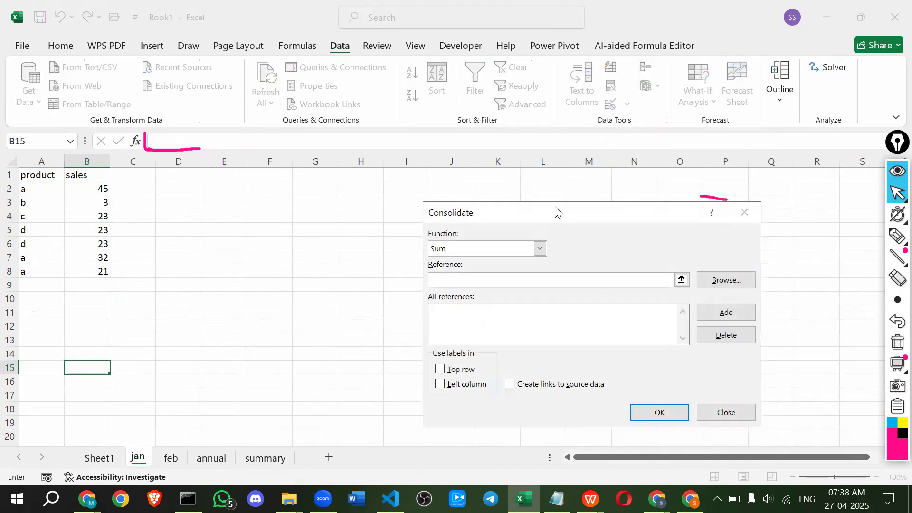
drag(552, 212, 545, 134)
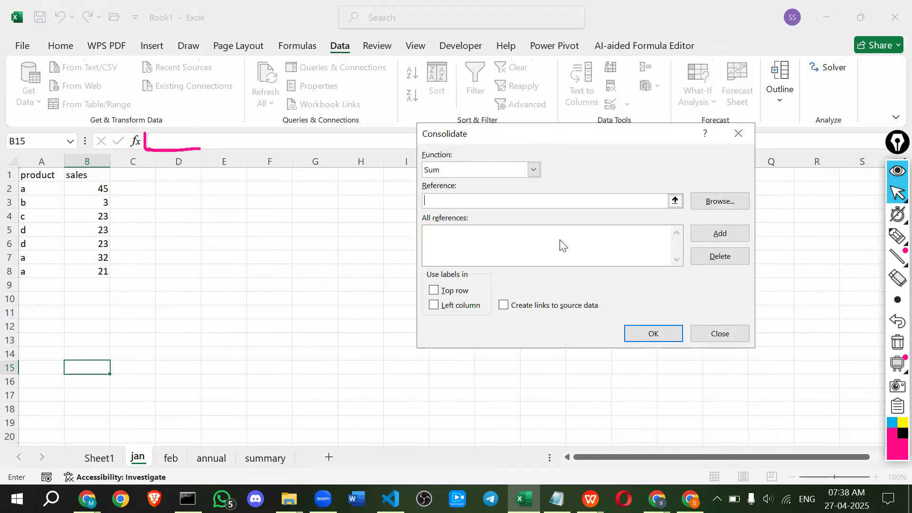
drag(31, 185, 98, 271)
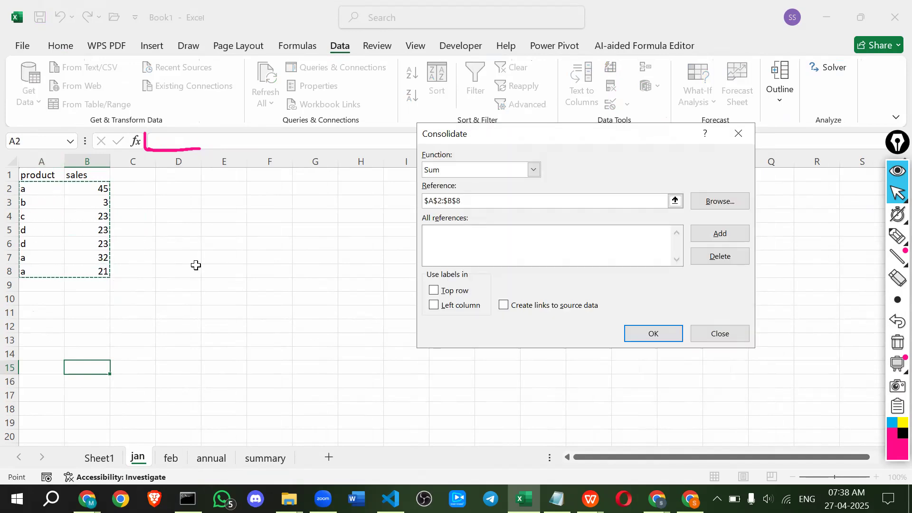
click(700, 233)
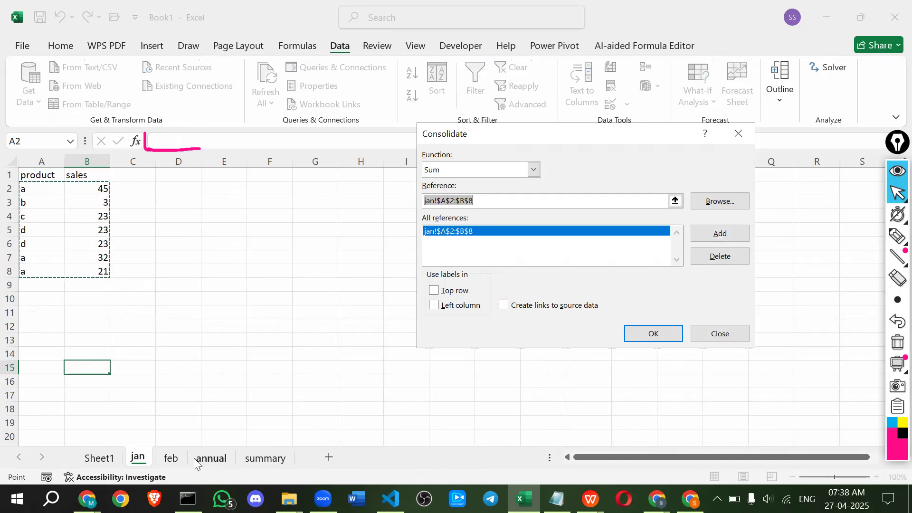
Step: Add feb!$A$2:$B$8 to the list of consolidation references
click(172, 458)
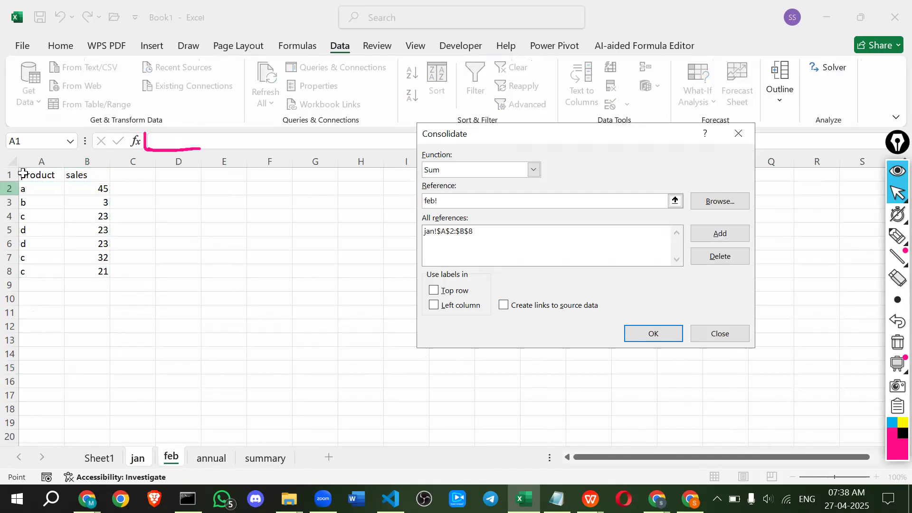
drag(53, 215, 98, 269)
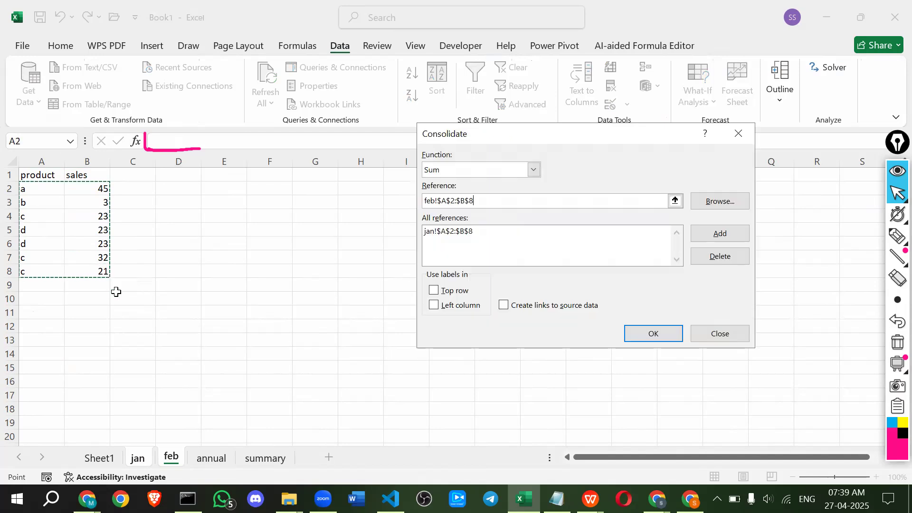
click(727, 235)
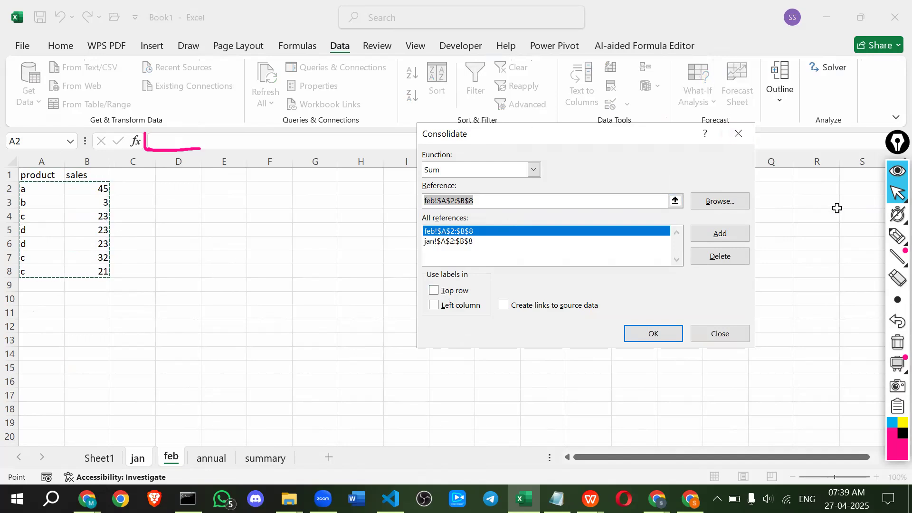
Step: Mark the Sum function, the references, the label options and the source-link option with the pen and hide the markings
key(ctrl+shift+3)
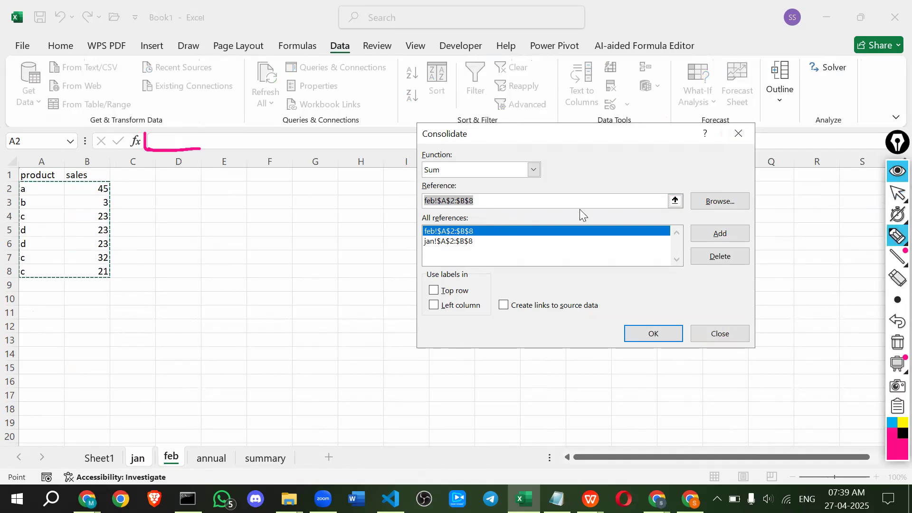
click(890, 244)
drag(701, 196, 726, 200)
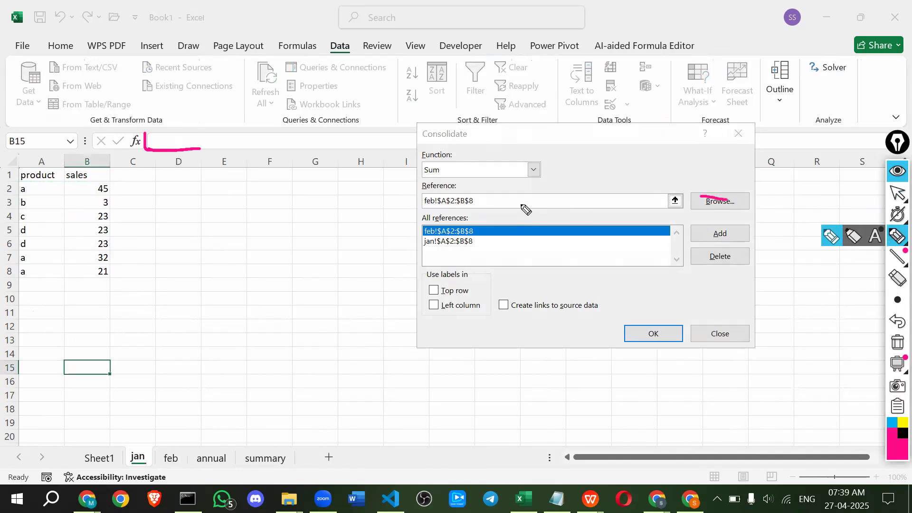
drag(435, 177, 447, 173)
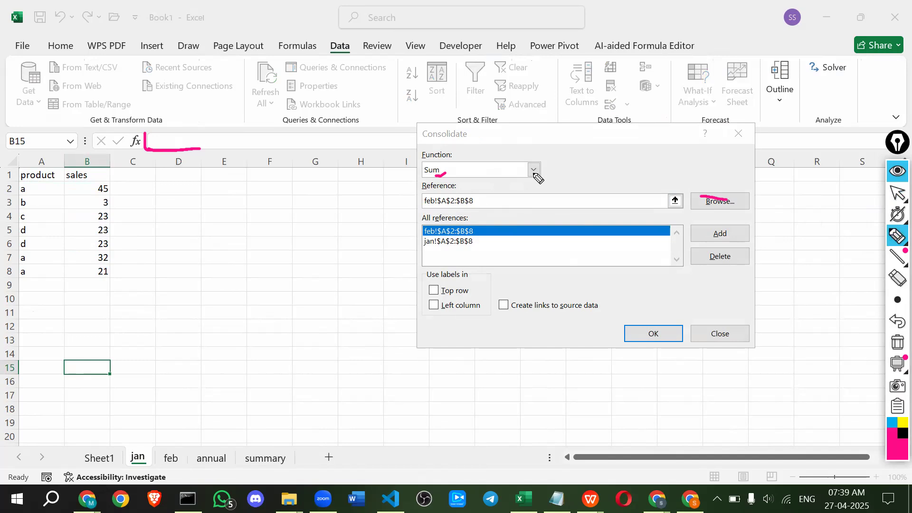
drag(469, 209, 487, 199)
drag(483, 232, 503, 236)
drag(427, 281, 488, 287)
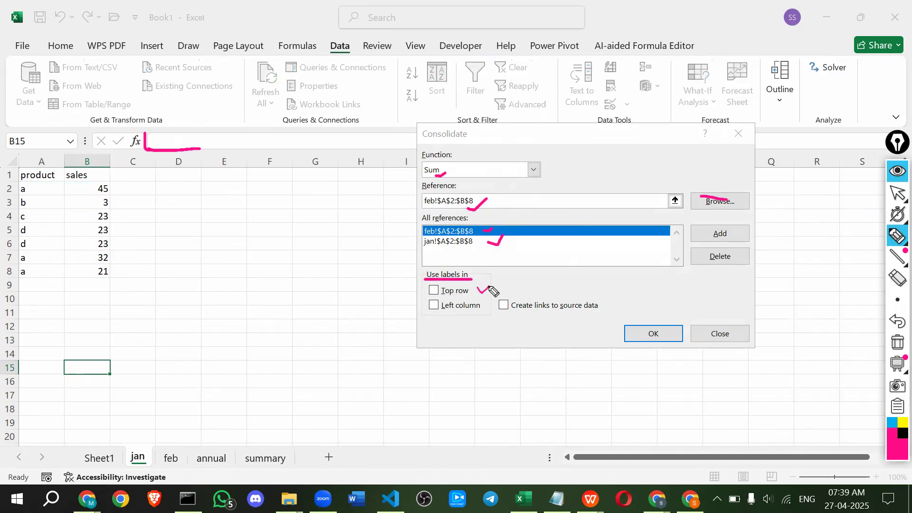
drag(437, 313, 589, 312)
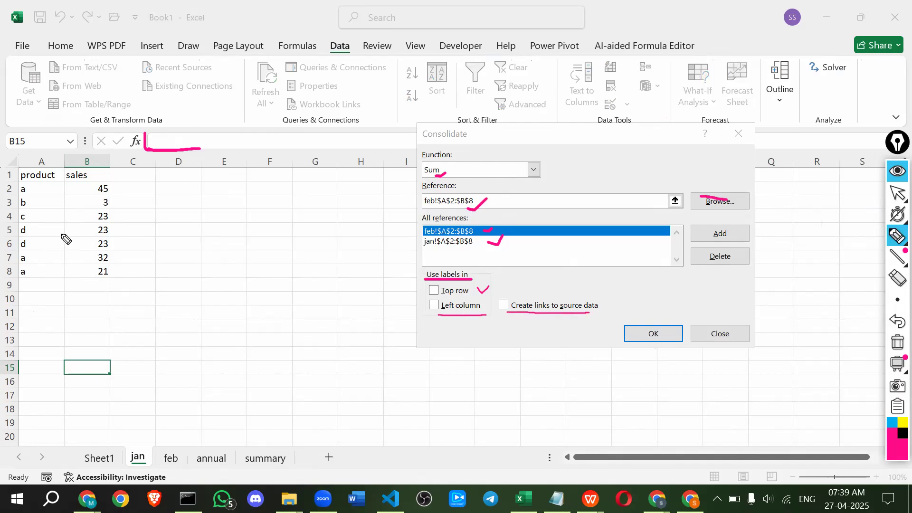
mouse_move(59, 232)
mouse_down()
mouse_move(60, 241)
mouse_move(69, 237)
mouse_up()
mouse_move(42, 191)
mouse_down()
mouse_move(55, 190)
mouse_move(46, 195)
mouse_up()
click(897, 171)
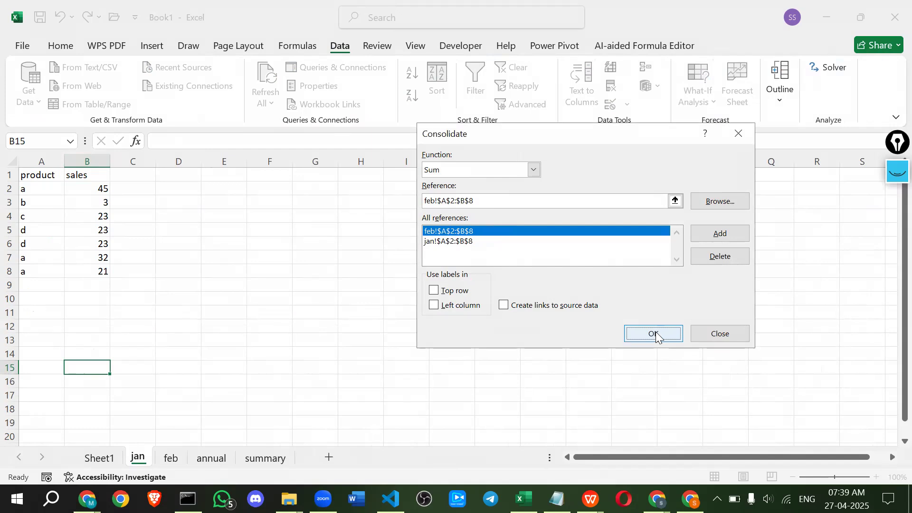
Step: Run the consolidation at B15 without row or column labels and examine the output
click(656, 333)
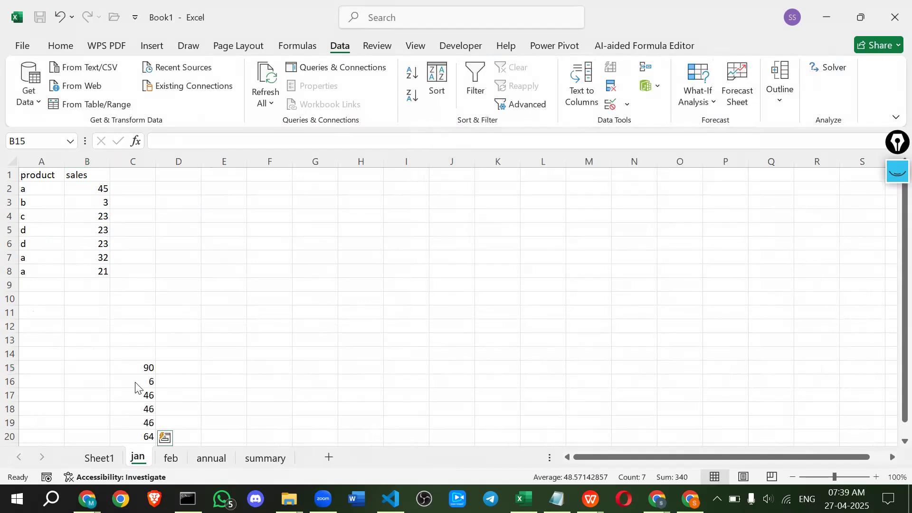
scroll(135, 386, down, 3)
scroll(136, 387, up, 1)
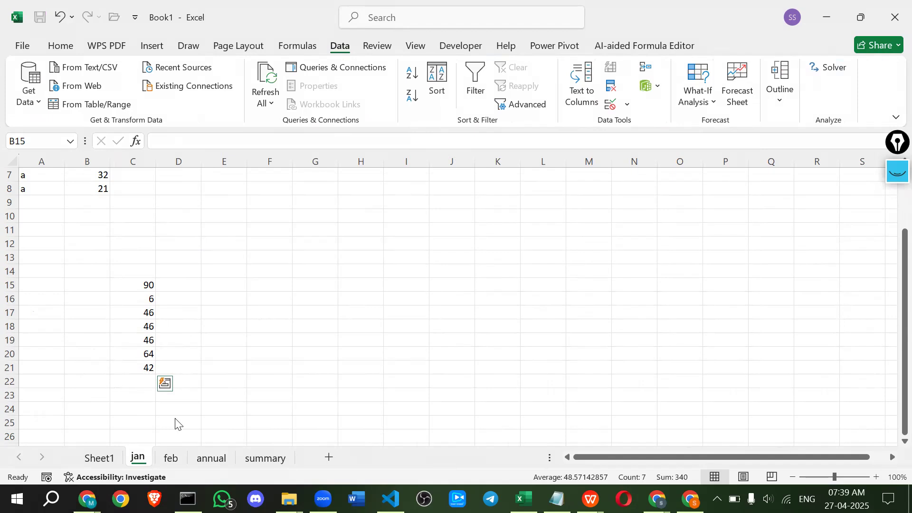
Step: Rerun the consolidation at B15 on the jan sheet with annual!$A$2 as the current reference and left-column labels enabled
click(650, 63)
click(646, 69)
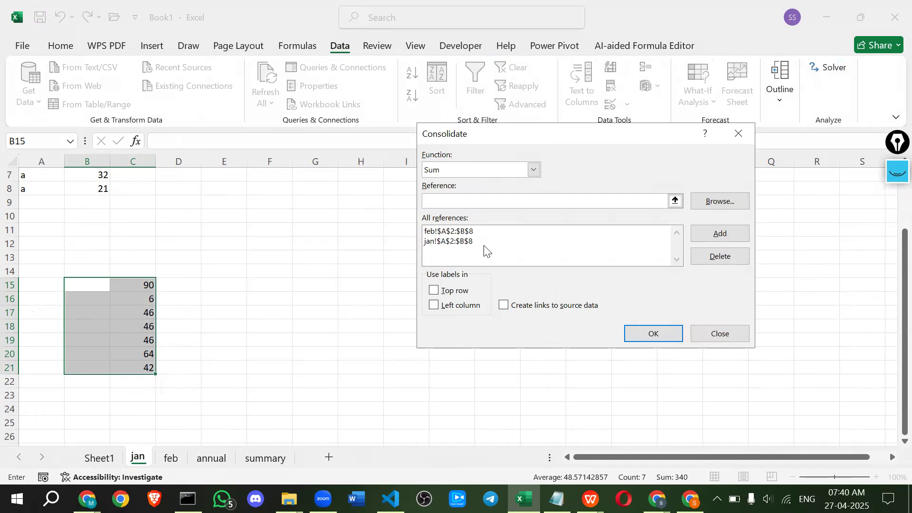
click(210, 458)
click(53, 191)
click(434, 306)
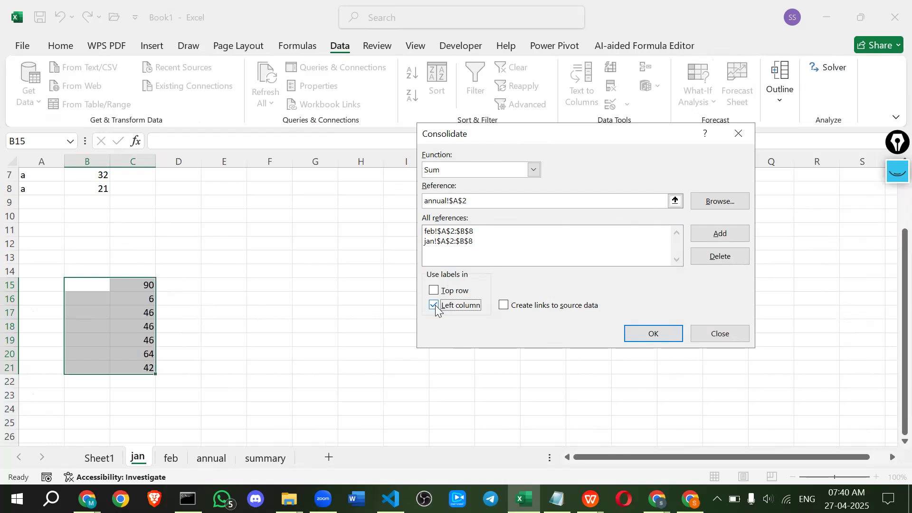
click(650, 334)
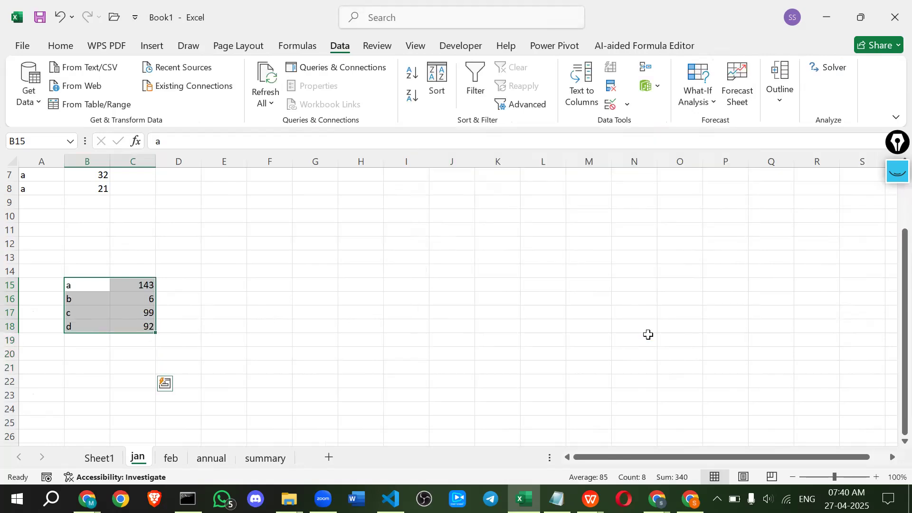
scroll(84, 340, up, 2)
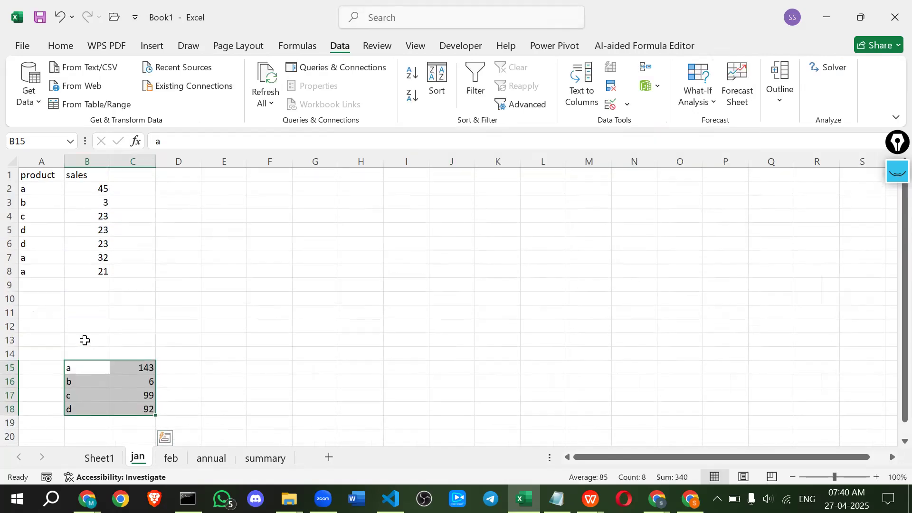
click(91, 369)
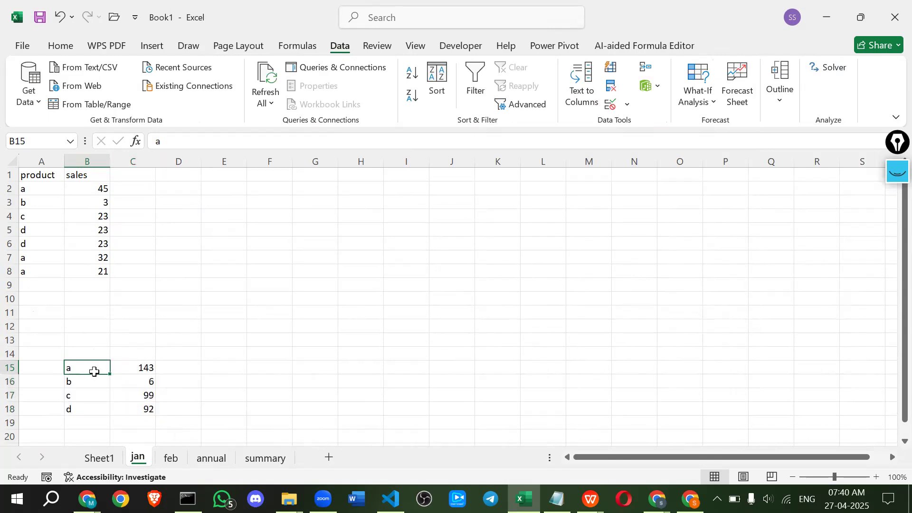
Step: Start a Sum consolidation at cell A2 of the annual sheet and add jan!$A$2:$B$8 as a reference
click(206, 461)
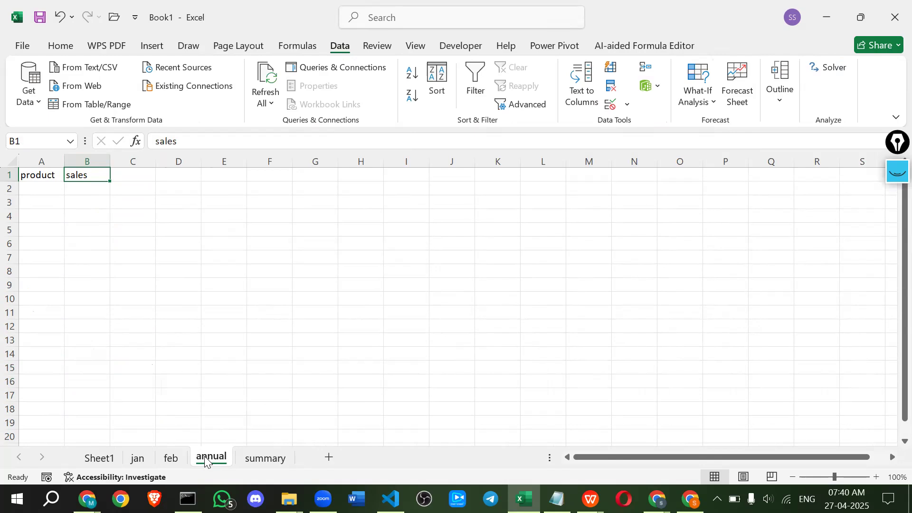
click(32, 186)
click(645, 67)
click(469, 202)
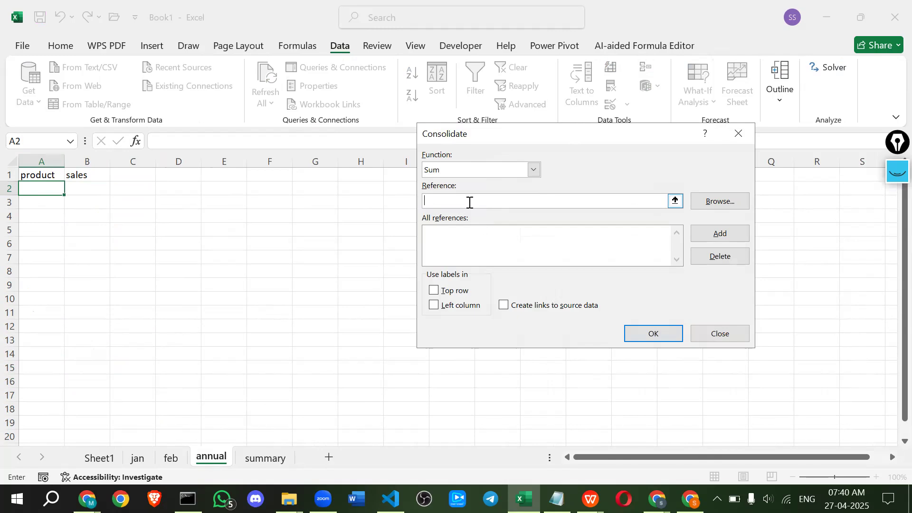
click(138, 458)
drag(35, 192, 102, 275)
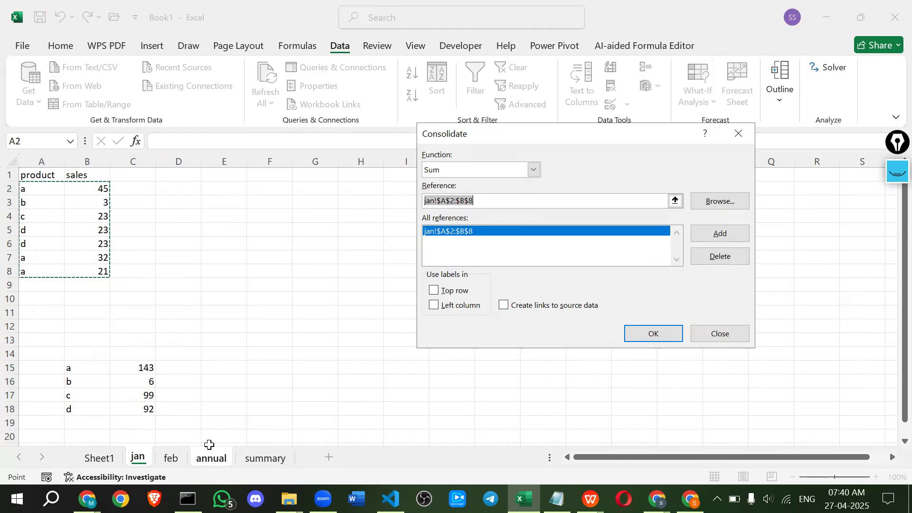
Step: Add feb!$A$2:$B$8 as the second reference and consolidate into the annual sheet using left-column labels
click(172, 456)
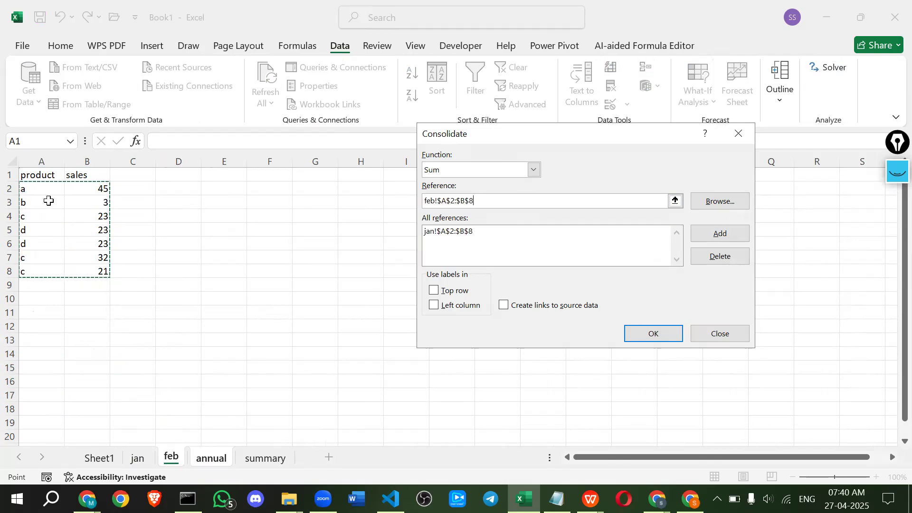
drag(41, 191, 97, 270)
click(705, 234)
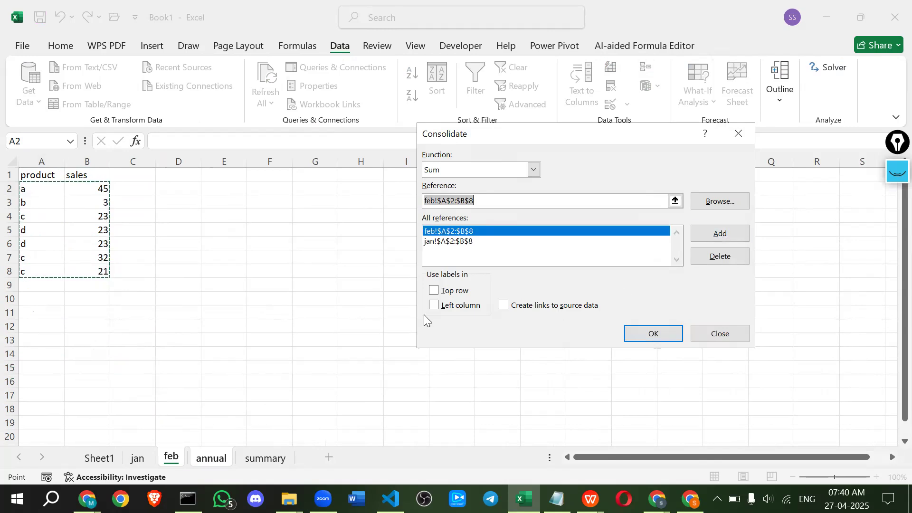
click(439, 306)
click(638, 340)
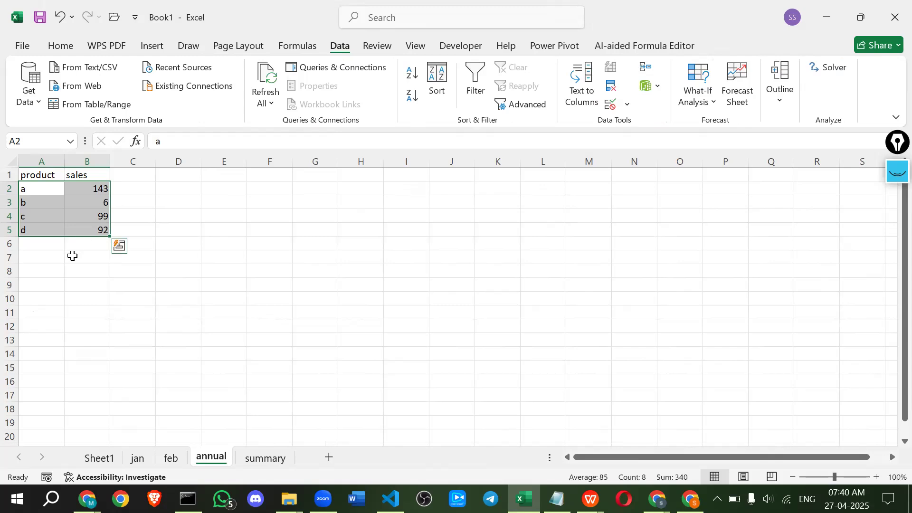
click(86, 267)
drag(67, 184, 80, 237)
click(78, 246)
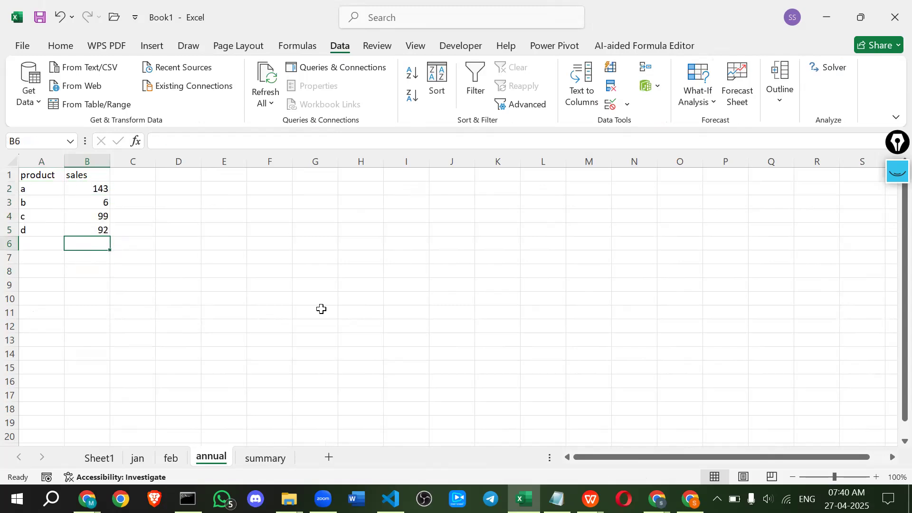
Step: Switch to the Colab notes in Chrome and read the sections on consolidating data and on tracing precedents and dependents
key(alt+Tab)
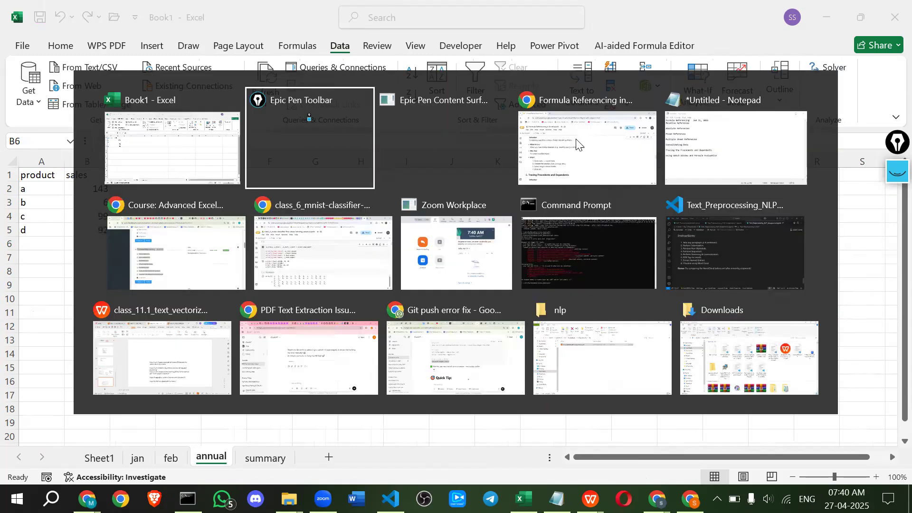
key(alt+Tab)
key(alt+Tab)
scroll(118, 296, up, 3)
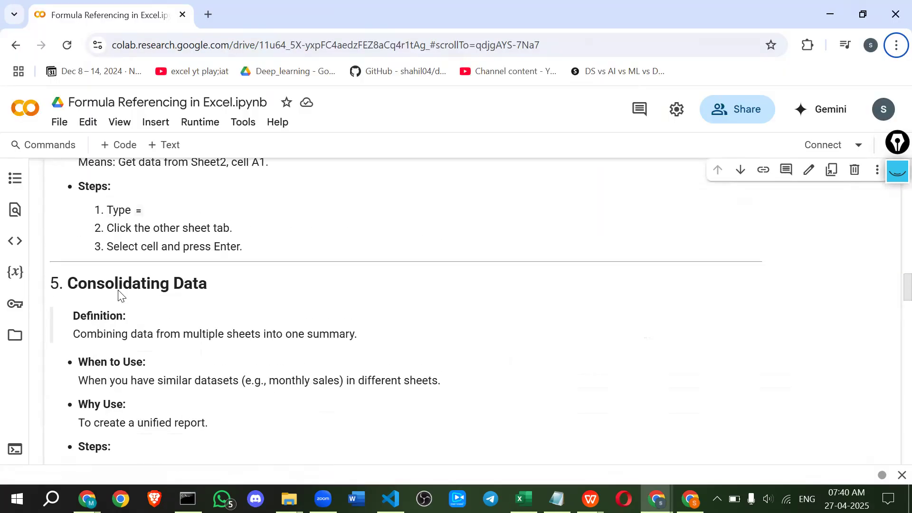
scroll(119, 295, down, 2)
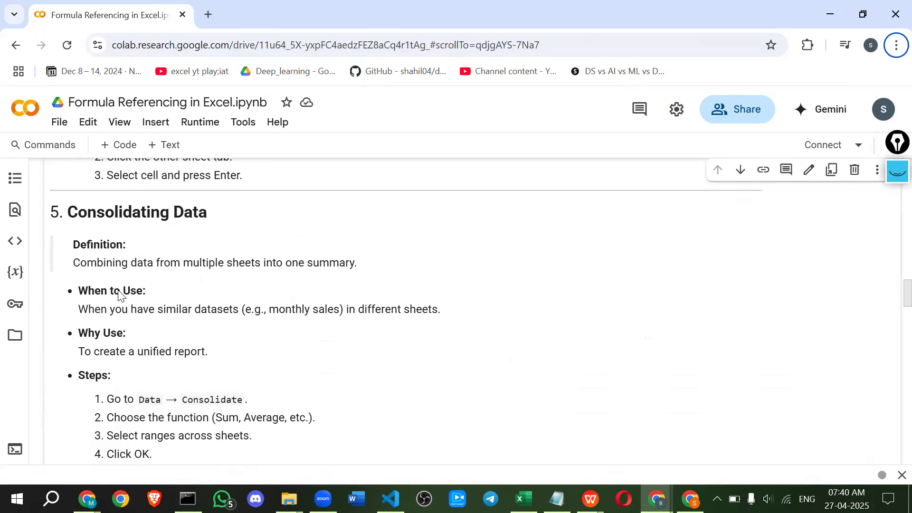
scroll(119, 296, down, 6)
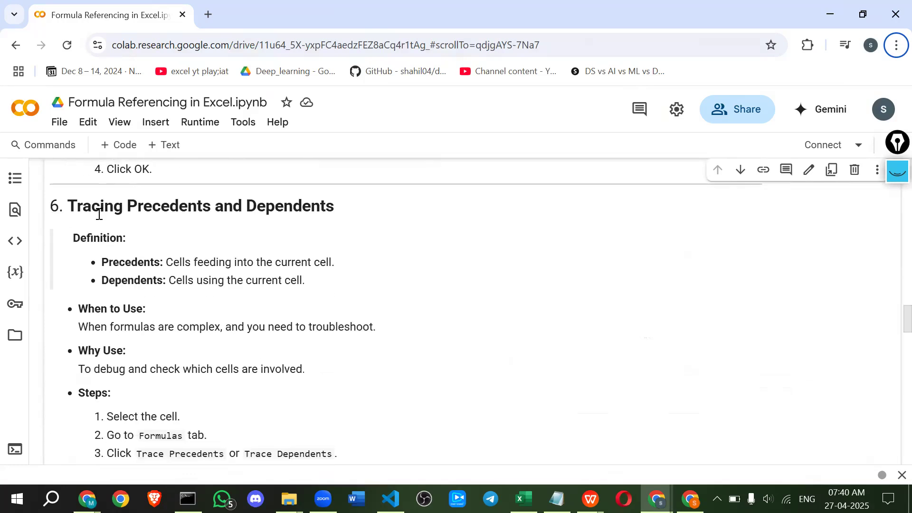
drag(68, 206, 360, 214)
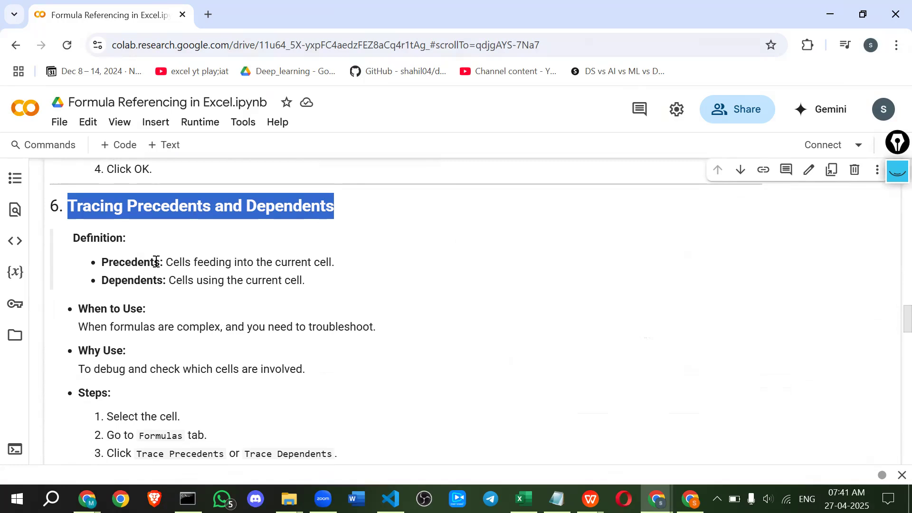
Step: Highlight the definitions of Precedents and Dependents in the Colab notes and read on through that section
click(173, 260)
drag(173, 260, 327, 262)
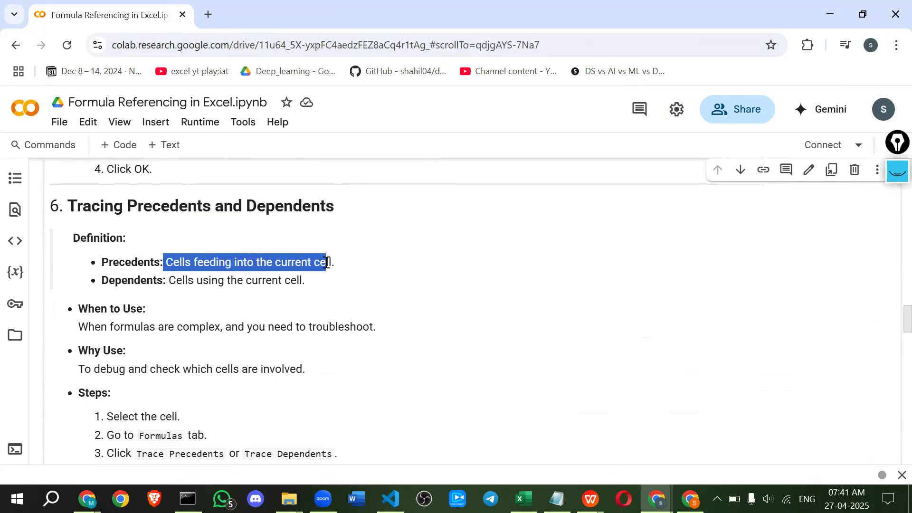
click(222, 285)
drag(167, 278, 314, 280)
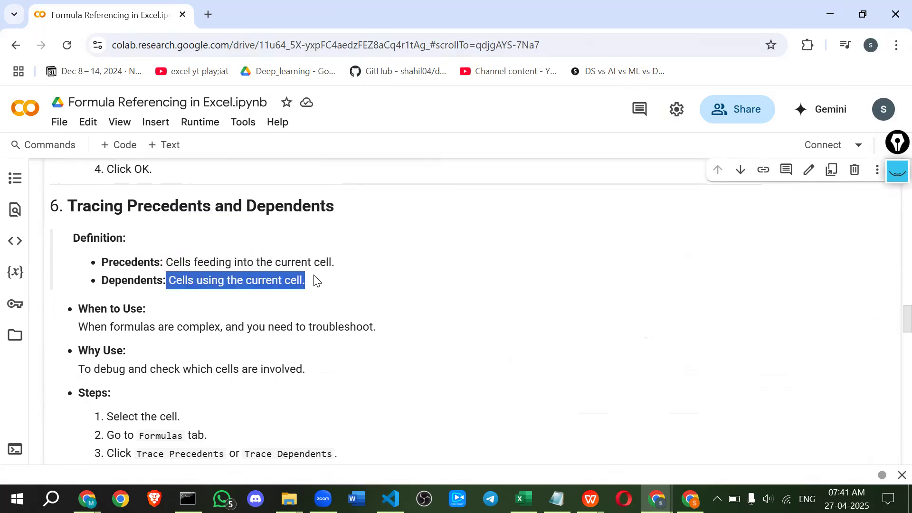
click(273, 285)
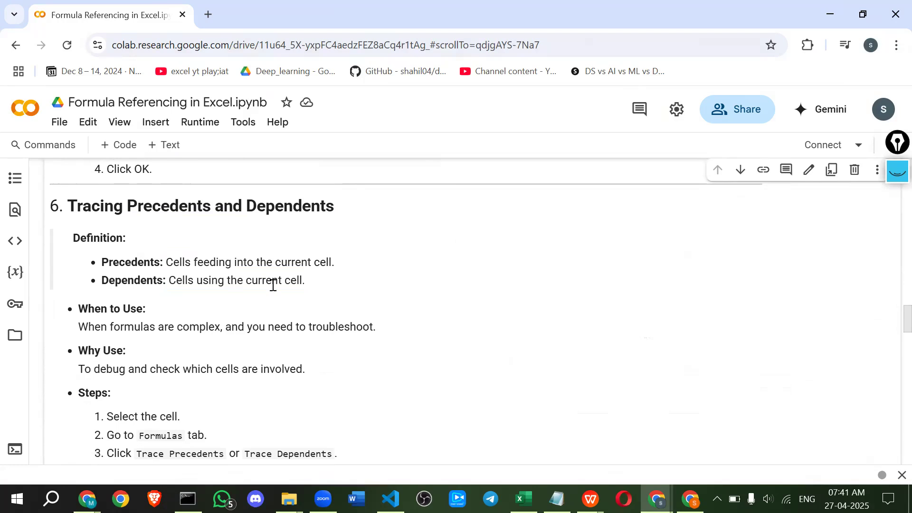
scroll(273, 285, down, 3)
Step: Switch to the Excel workbook, clear the old screen annotations and underline the Formula Auditing group with the pen
key(alt+Tab)
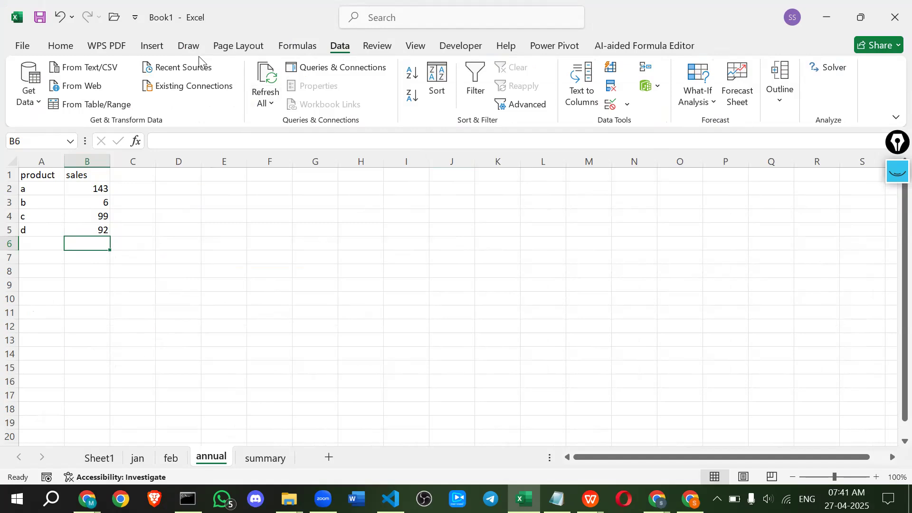
click(296, 46)
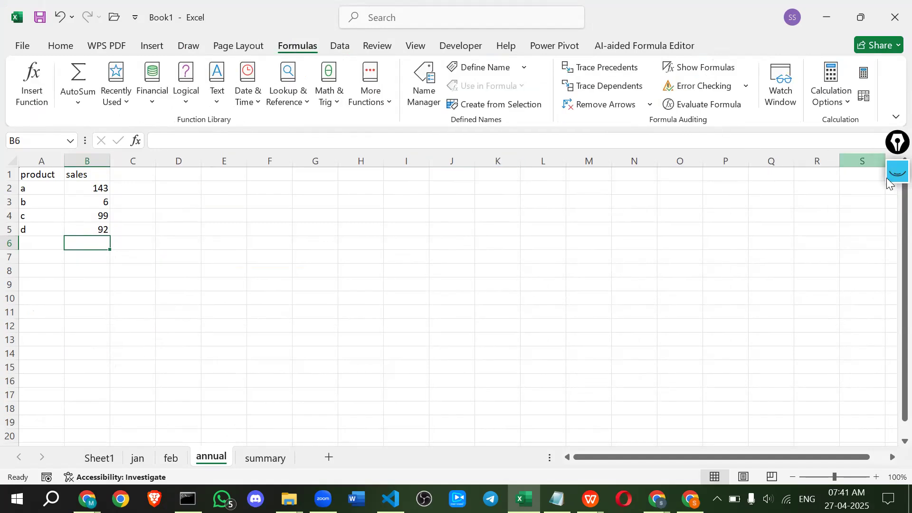
click(895, 169)
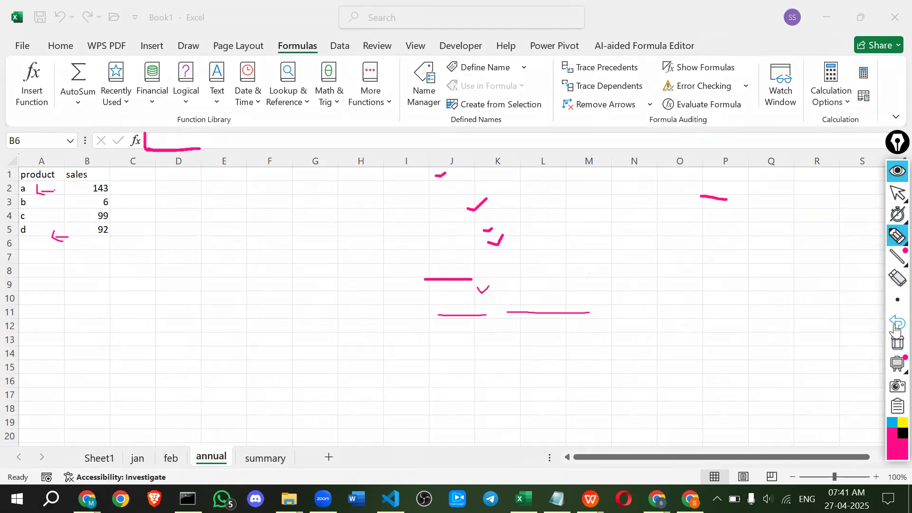
click(896, 342)
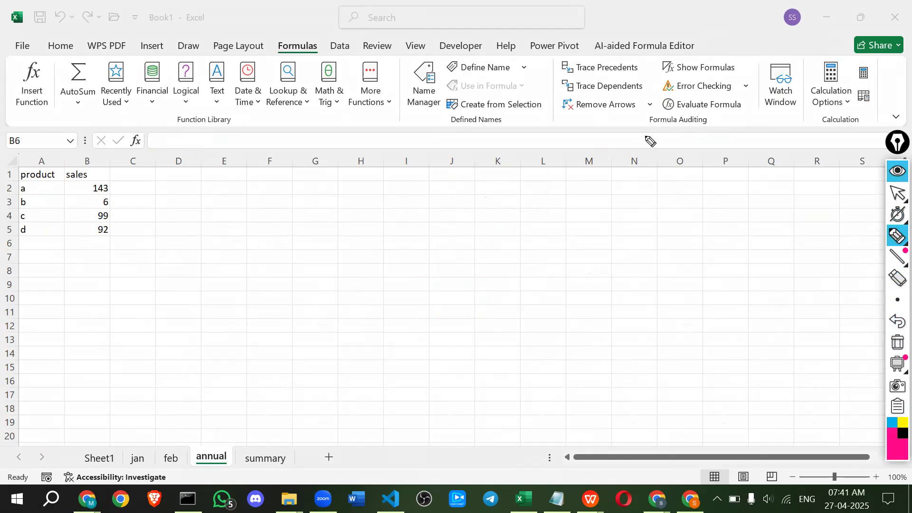
drag(645, 135, 724, 134)
click(897, 193)
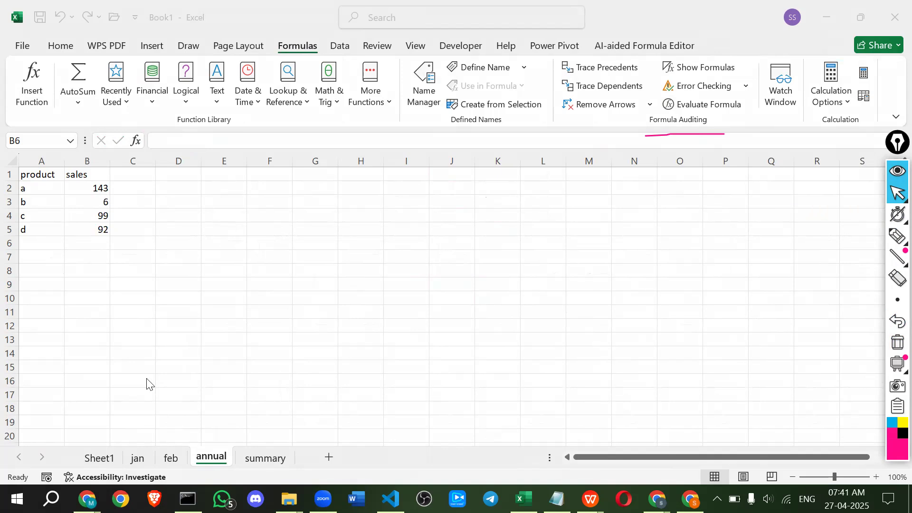
Step: Trace the precedents of the =B2*C2 formula in cell F2 on Sheet1
click(109, 459)
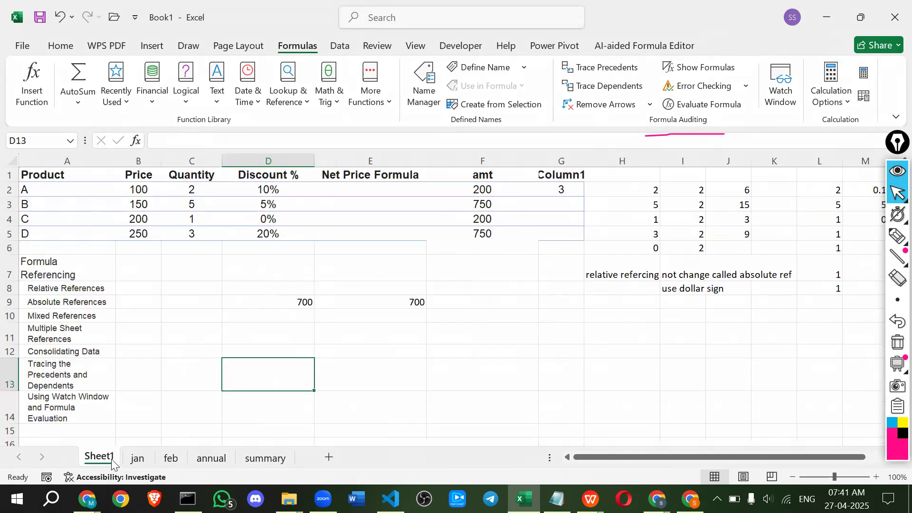
click(161, 457)
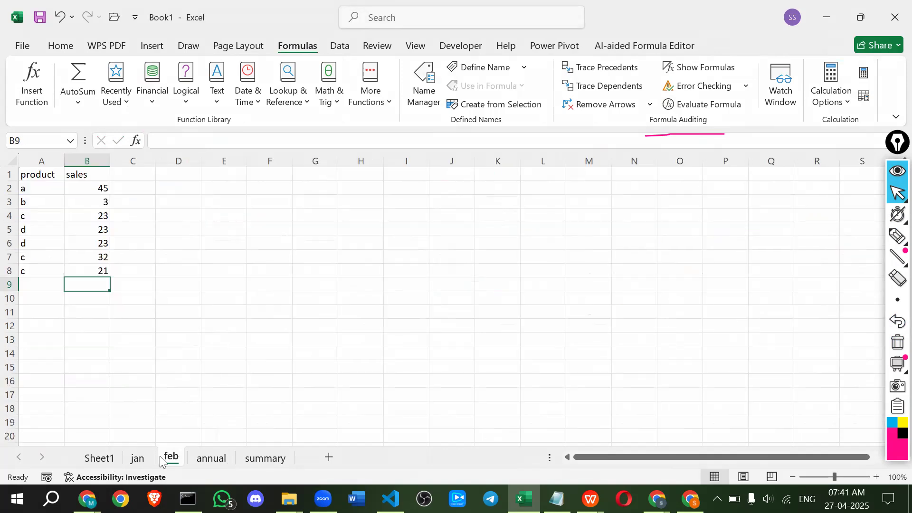
click(100, 457)
click(482, 189)
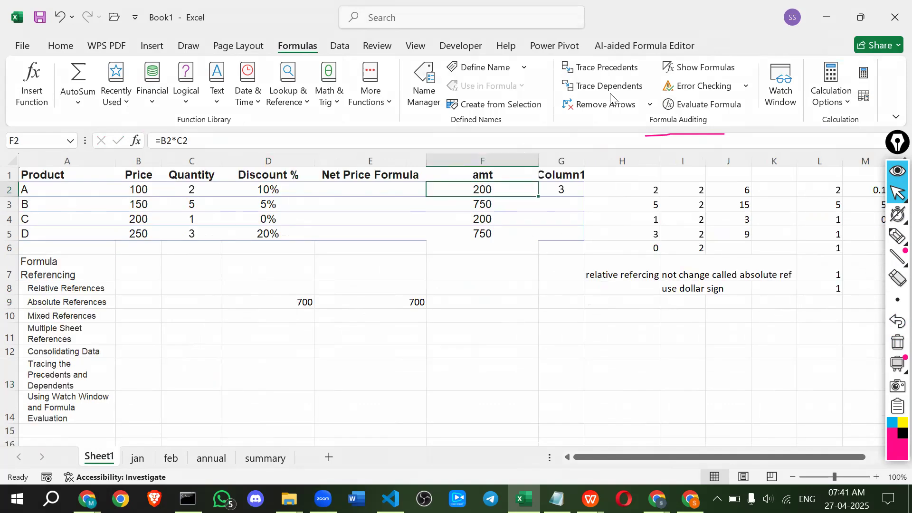
click(613, 74)
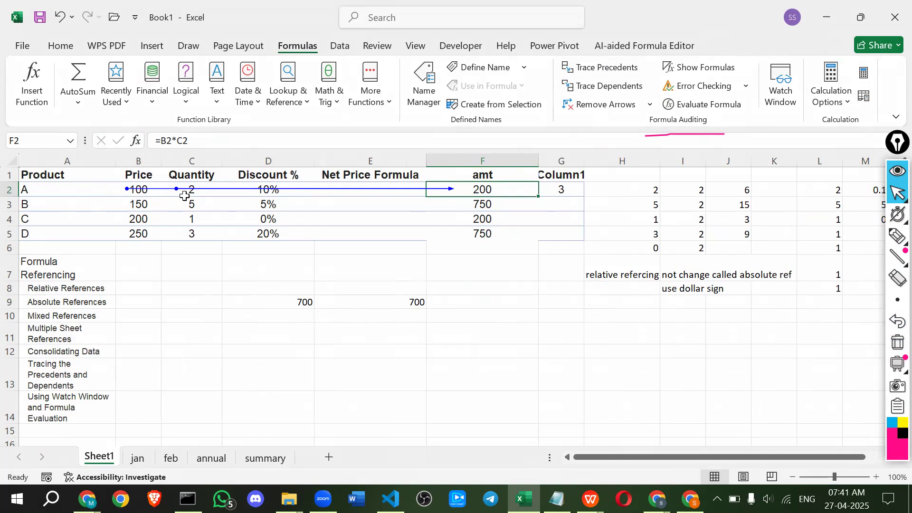
Step: Underline the Price and Quantity values of product A with the annotation pen
key(ctrl+shift+3)
drag(128, 196, 178, 192)
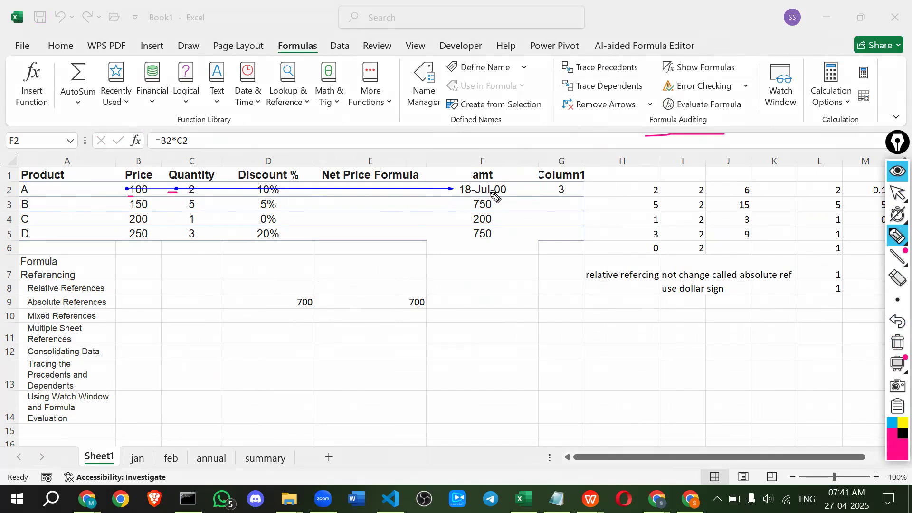
key(ctrl+shift+1)
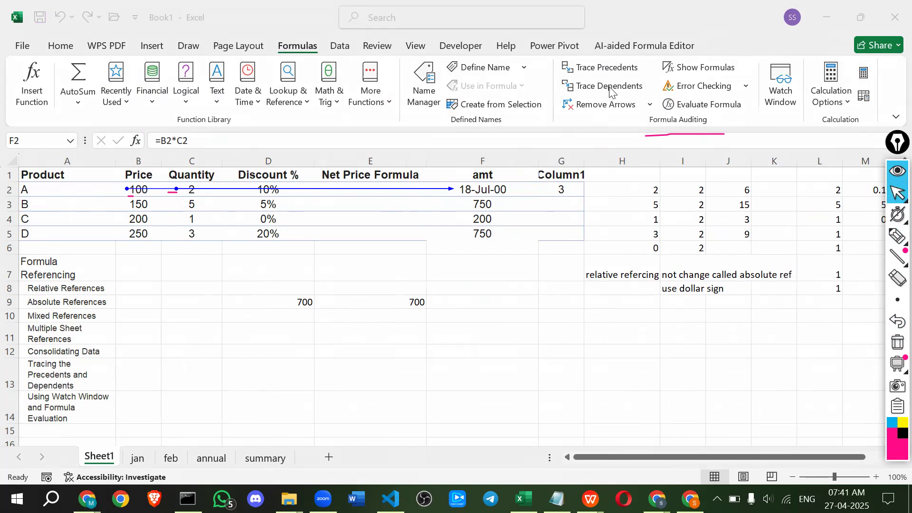
Step: Trace the dependents of cell B4 and remove all tracing arrows from the sheet
click(153, 208)
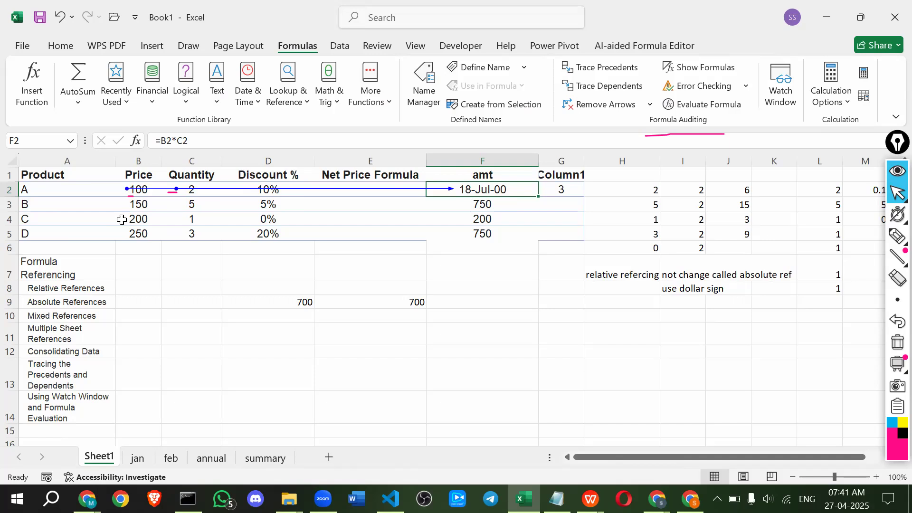
click(152, 217)
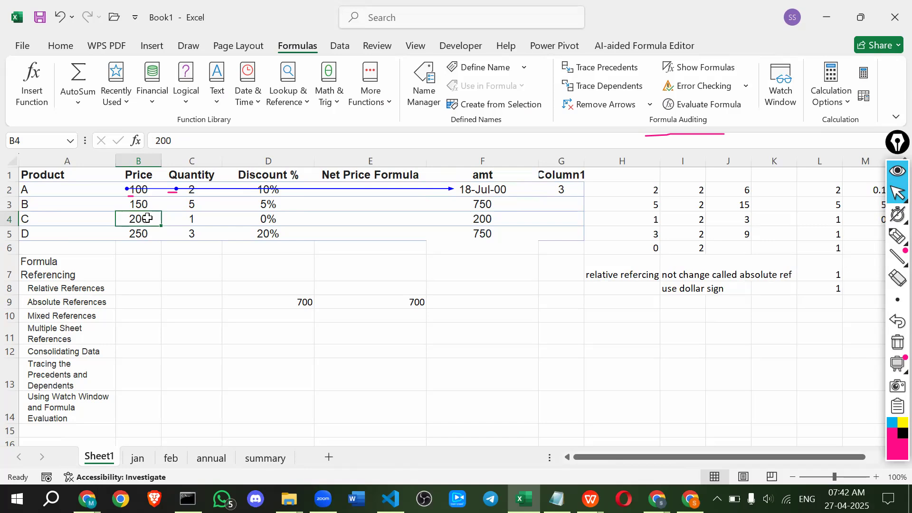
click(580, 89)
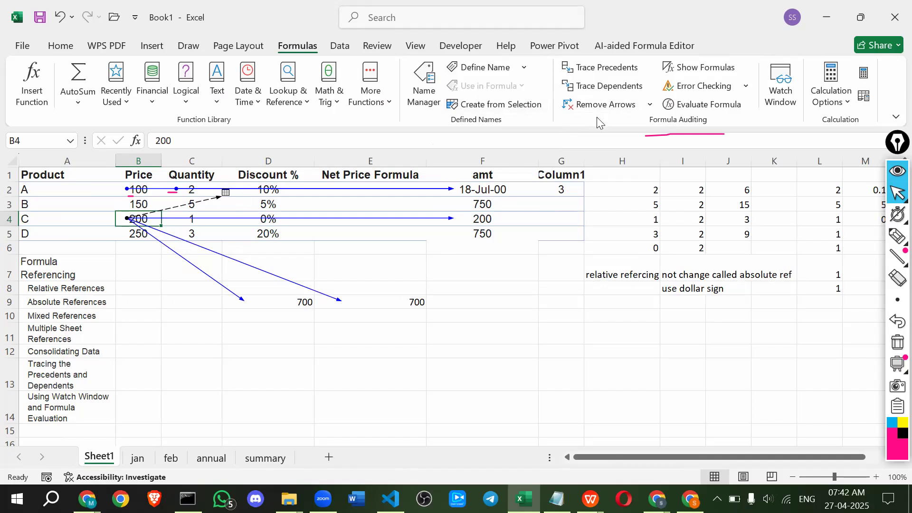
click(648, 105)
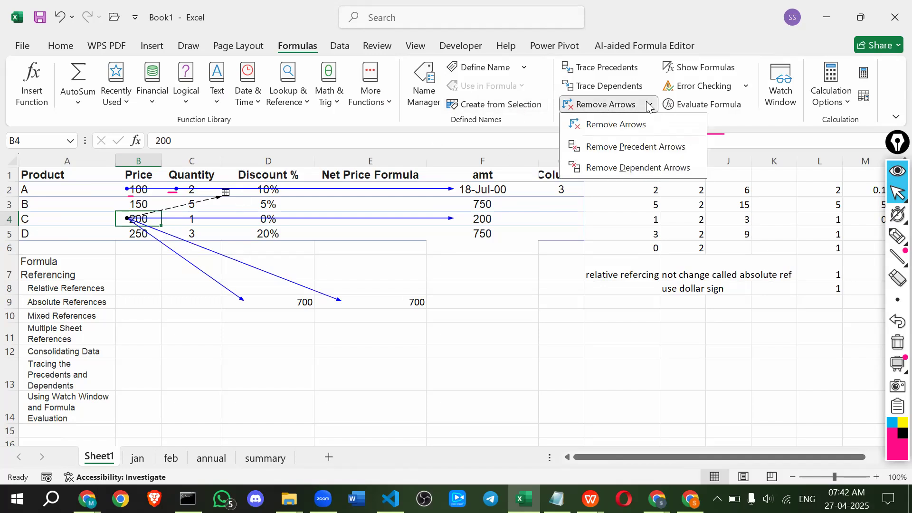
click(613, 106)
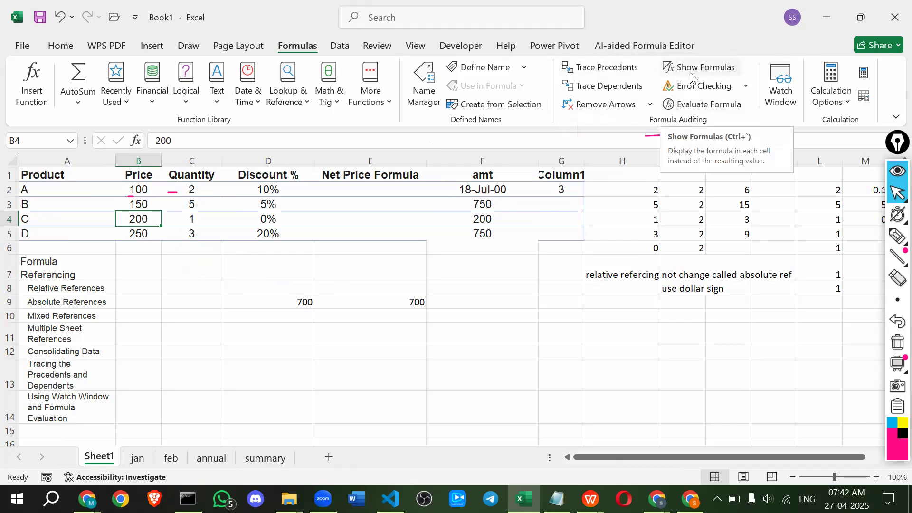
Step: Format the SUM result in cell E9 as bold with the time number format
click(294, 299)
click(365, 299)
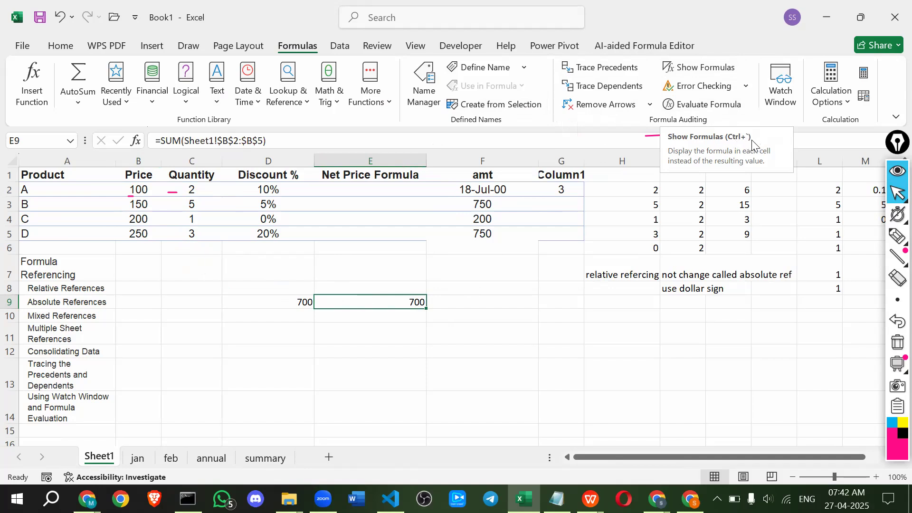
key(ctrl+shift+3)
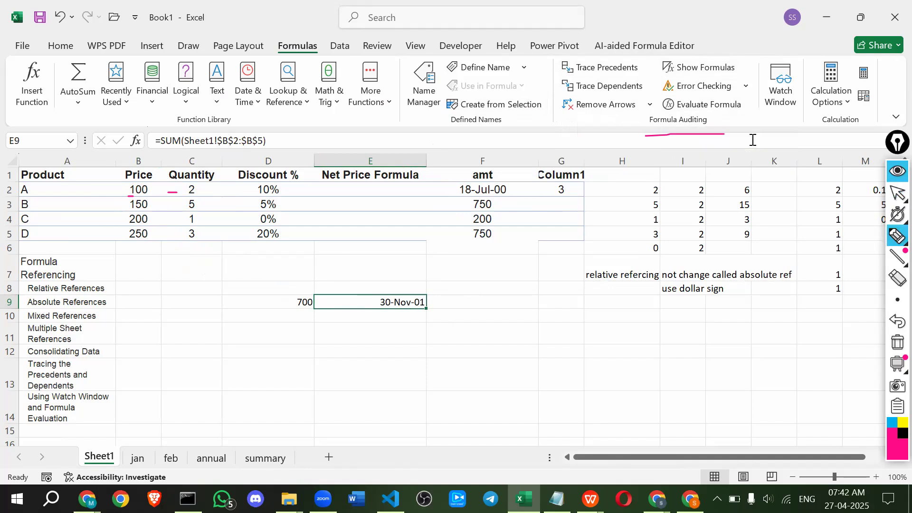
key(ctrl+b)
key(ctrl+shift+2)
Step: Show formulas instead of results on Sheet1 and inspect the formulas in E9 and D9
click(714, 68)
click(475, 300)
click(619, 306)
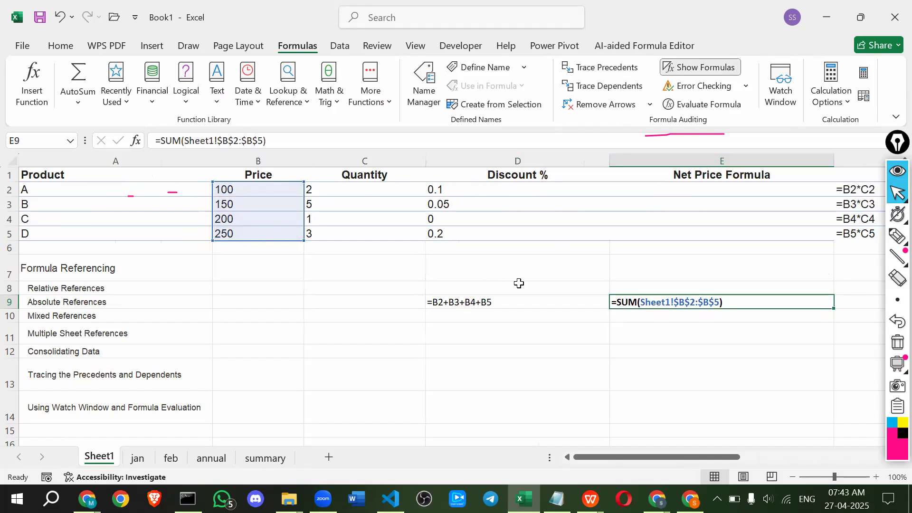
click(506, 301)
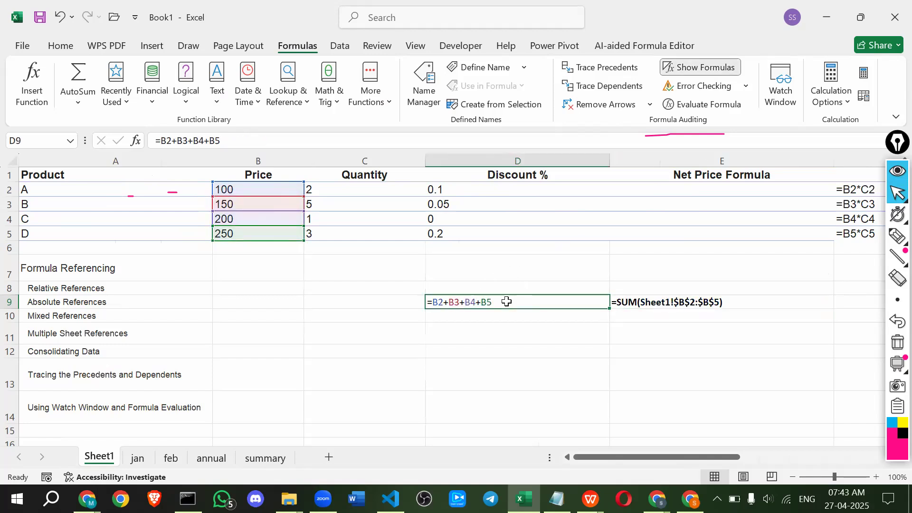
Step: Replace the content of D9 with ~ and switch the sheet back to showing results
text(~)
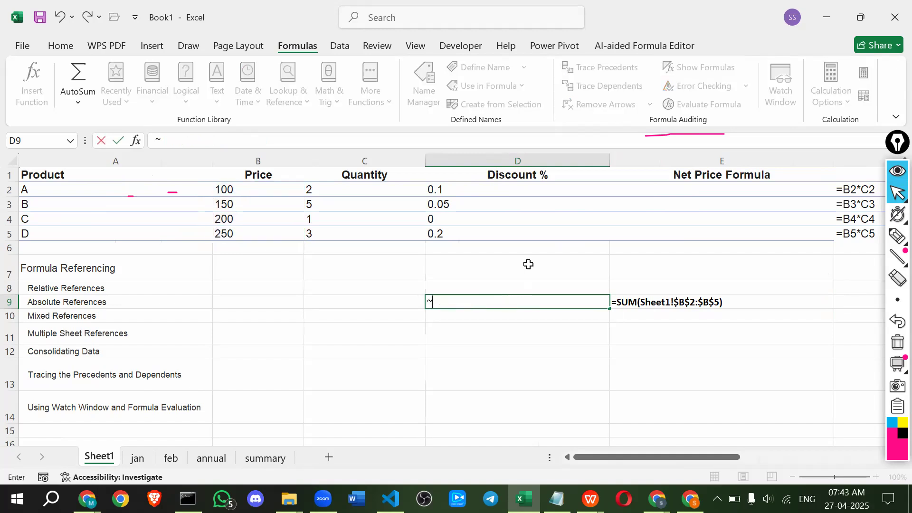
key(Return)
key(ctrl+grave)
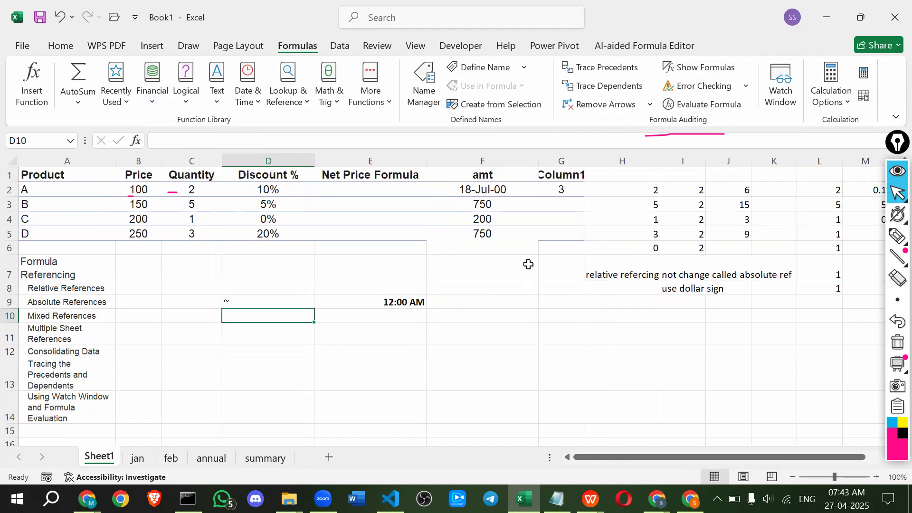
Step: Review the available Error Checking options with cell D9 selected
click(236, 304)
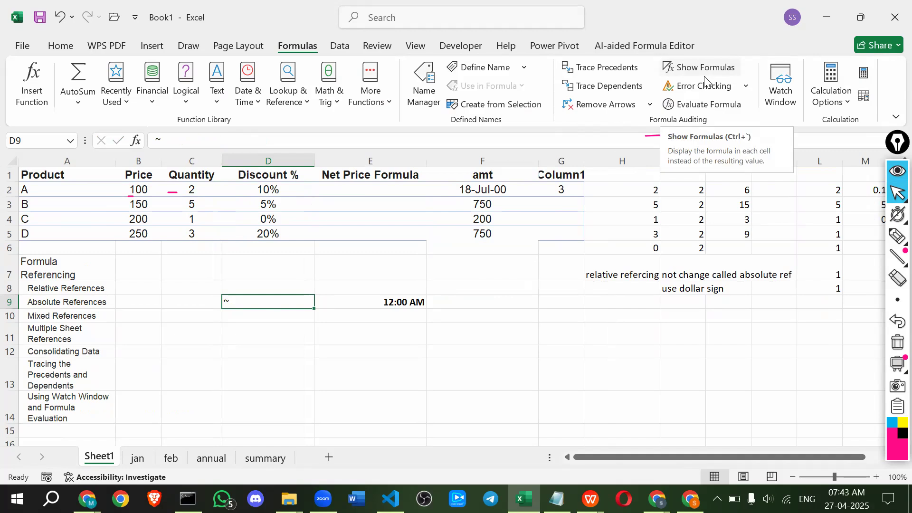
click(746, 87)
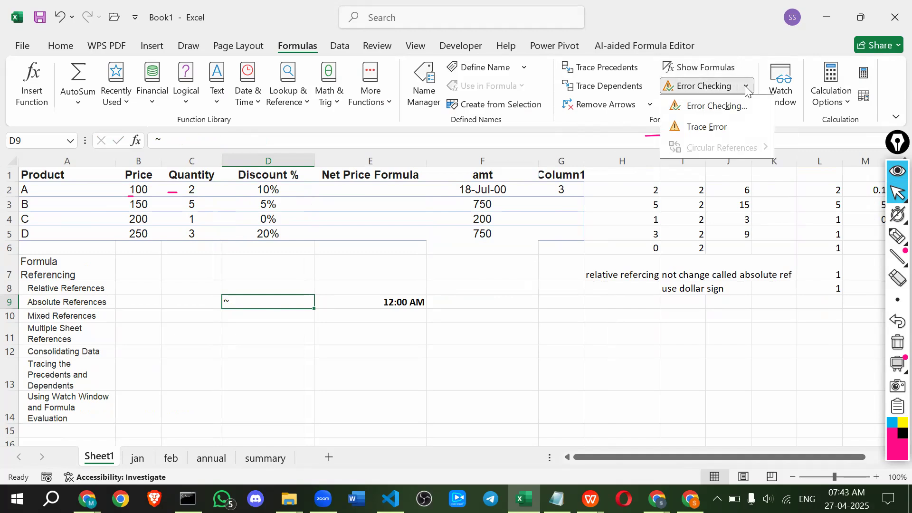
click(746, 87)
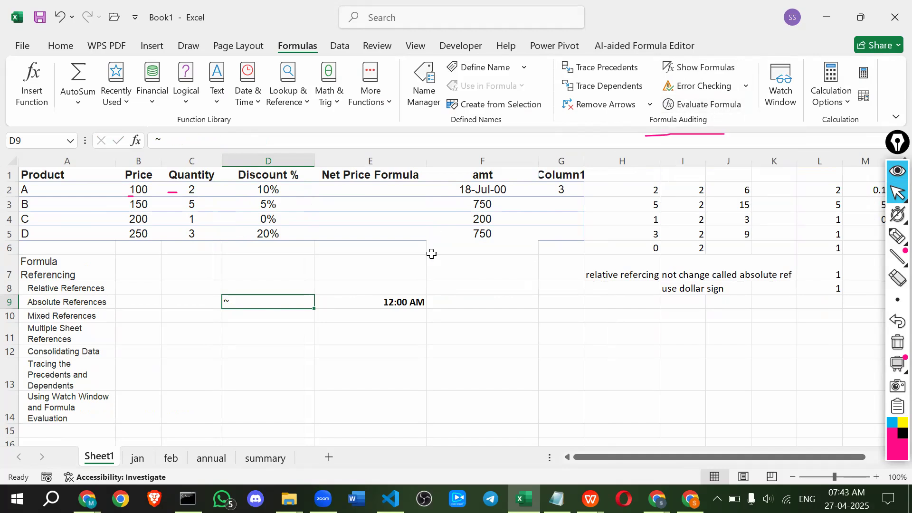
click(431, 250)
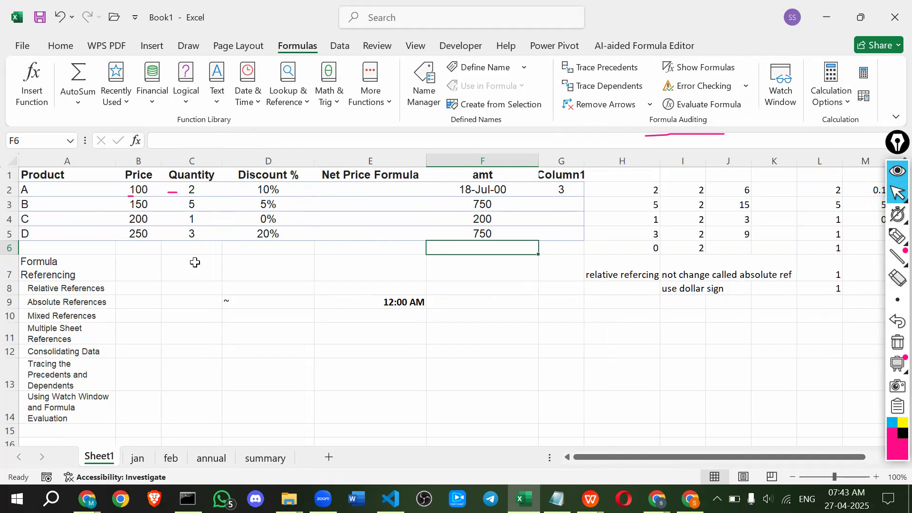
Step: Start Evaluate Formula on cell F3, stepping into the B3 reference and back out
click(484, 207)
click(711, 106)
drag(494, 151, 327, 90)
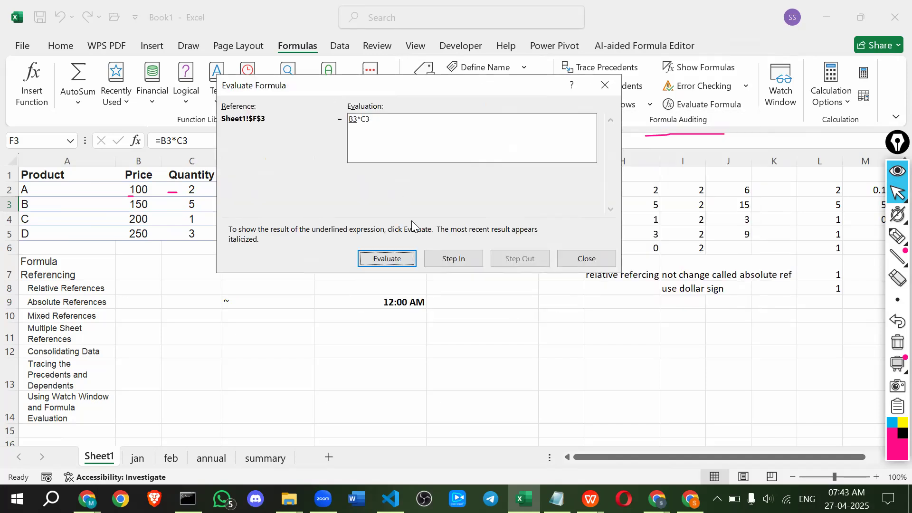
click(450, 260)
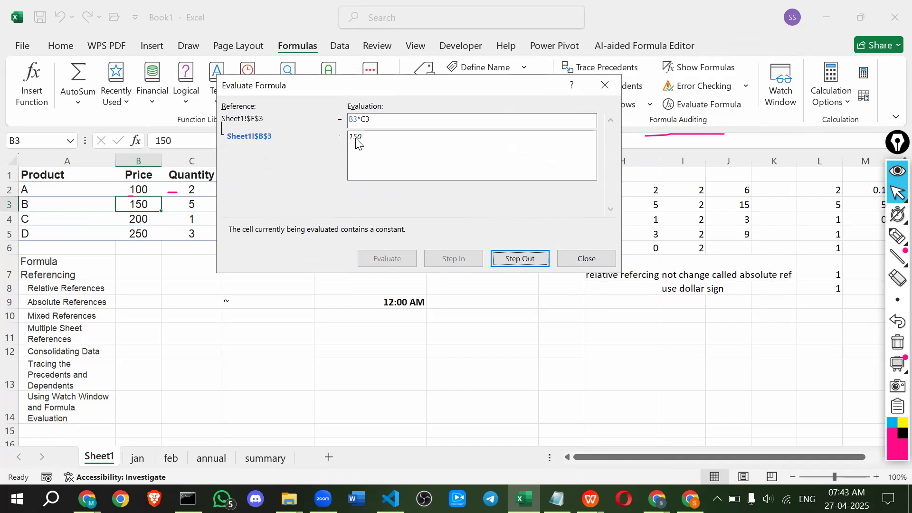
click(521, 259)
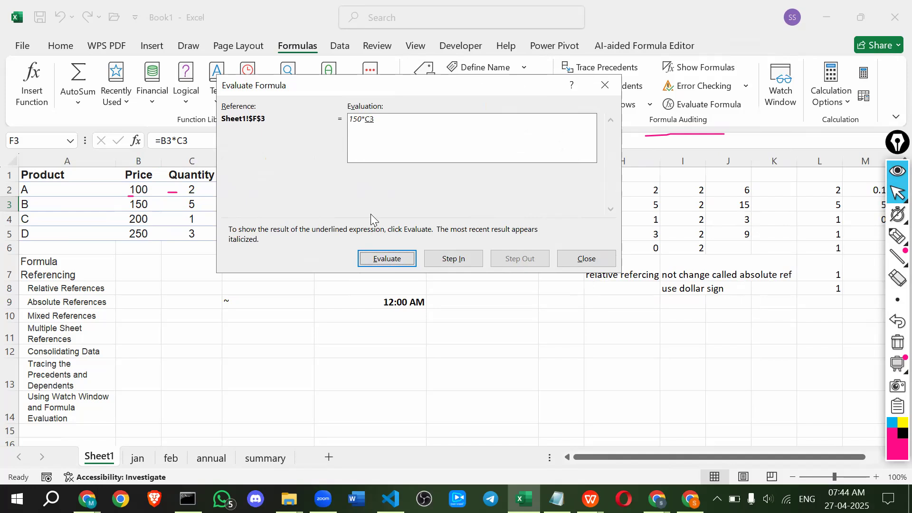
Step: Evaluate the =B3*C3 formula through to its result, restart the evaluation and run it through once more
click(387, 259)
click(383, 257)
click(392, 260)
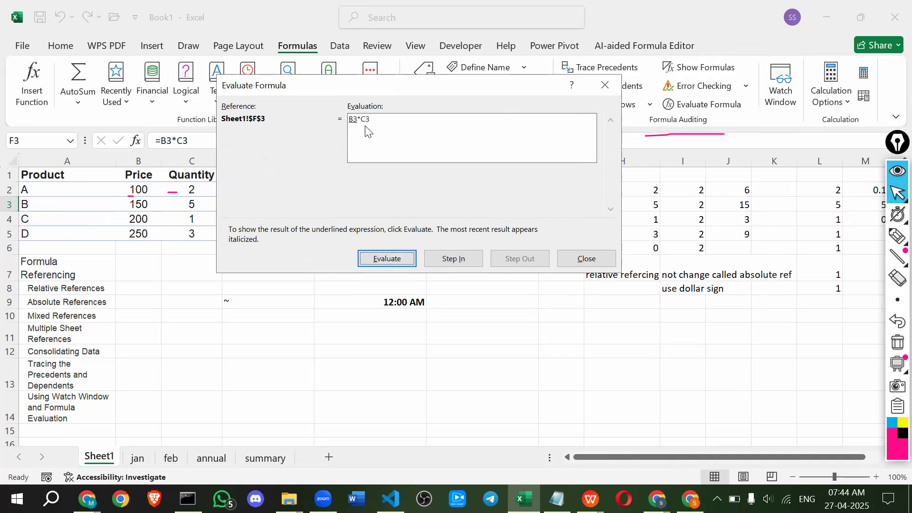
click(374, 261)
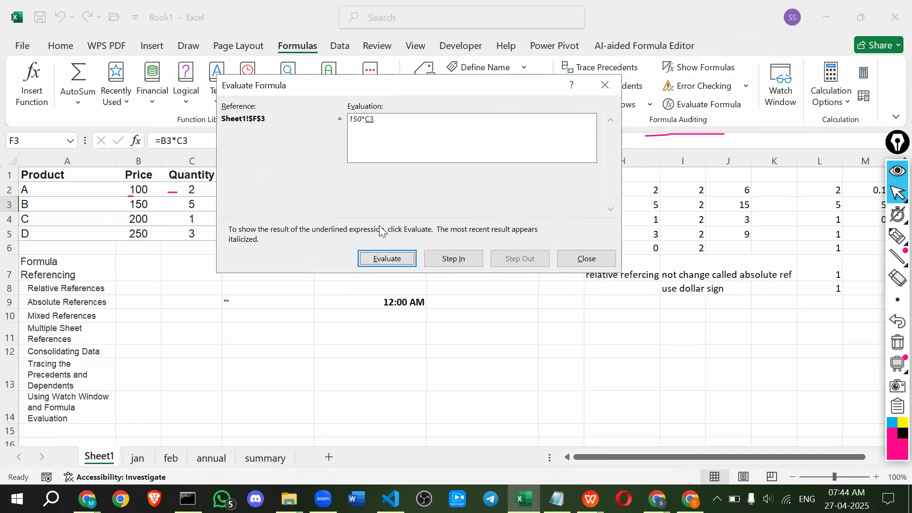
click(386, 259)
click(385, 259)
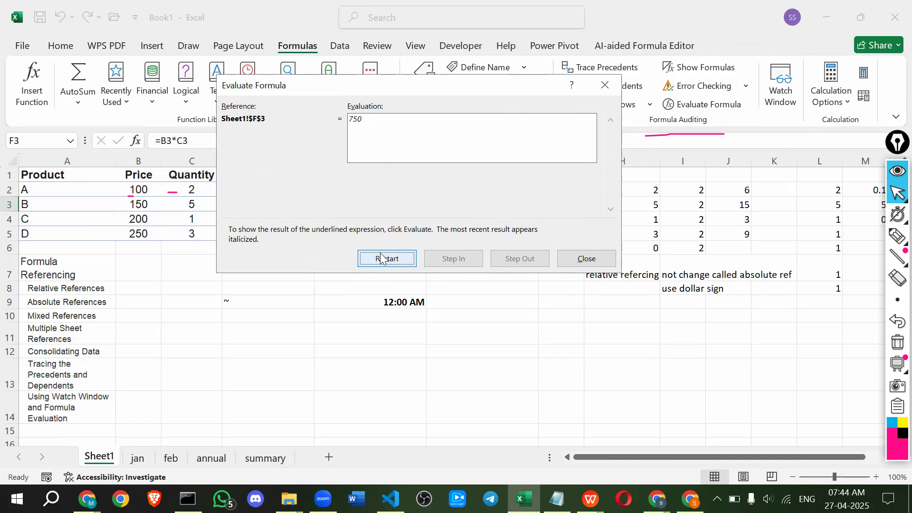
Step: Close the formula evaluation and review the Watch Window and Formula Evaluation notes in the Colab notebook
click(576, 259)
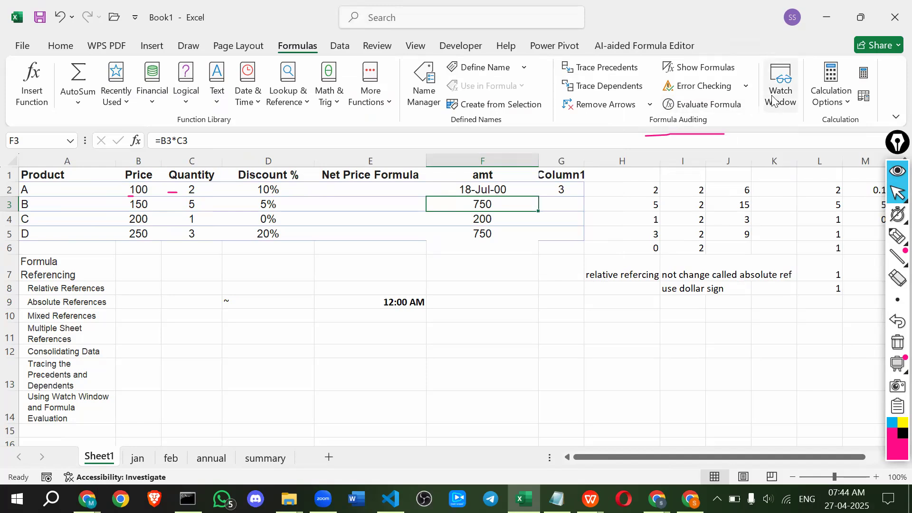
key(alt+Tab)
click(563, 155)
scroll(233, 275, down, 1)
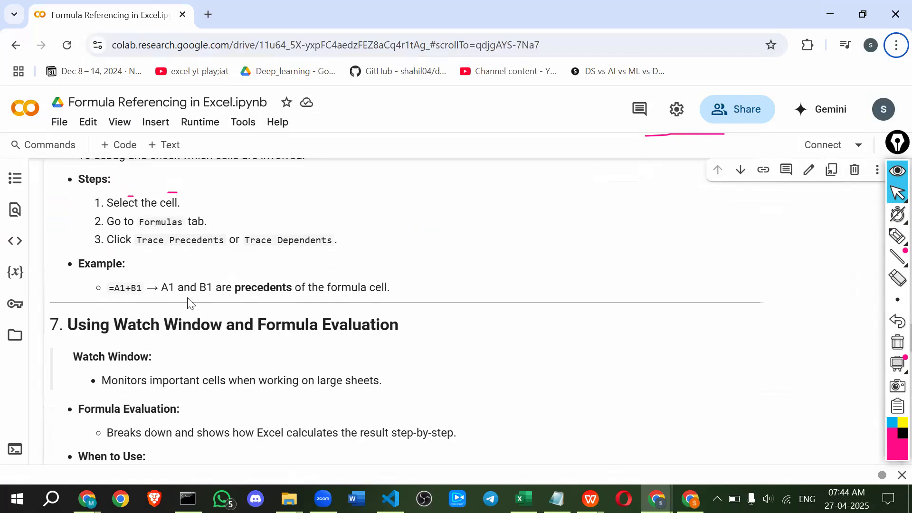
scroll(189, 303, up, 3)
scroll(102, 285, down, 4)
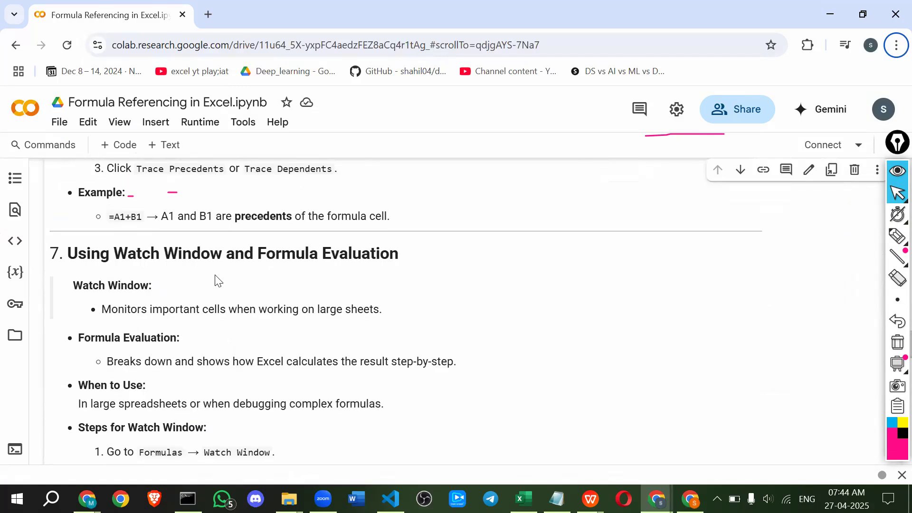
scroll(295, 275, down, 1)
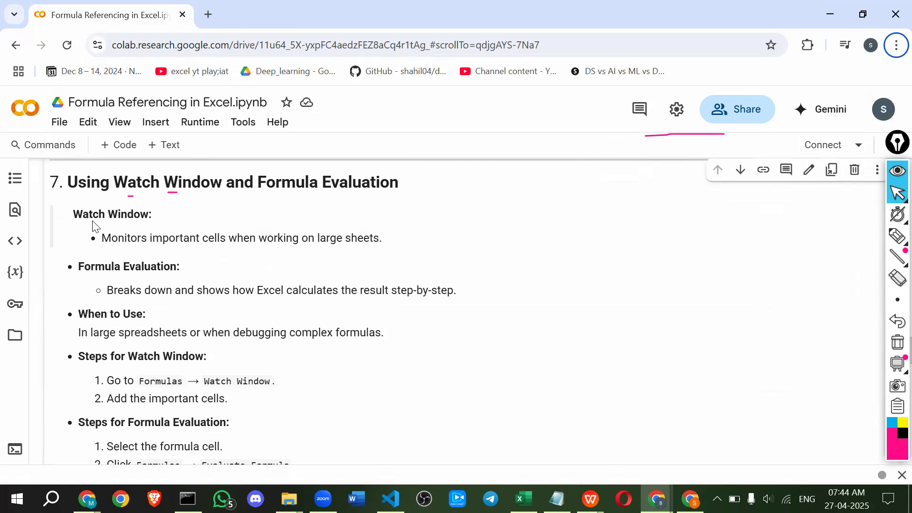
drag(101, 237, 407, 243)
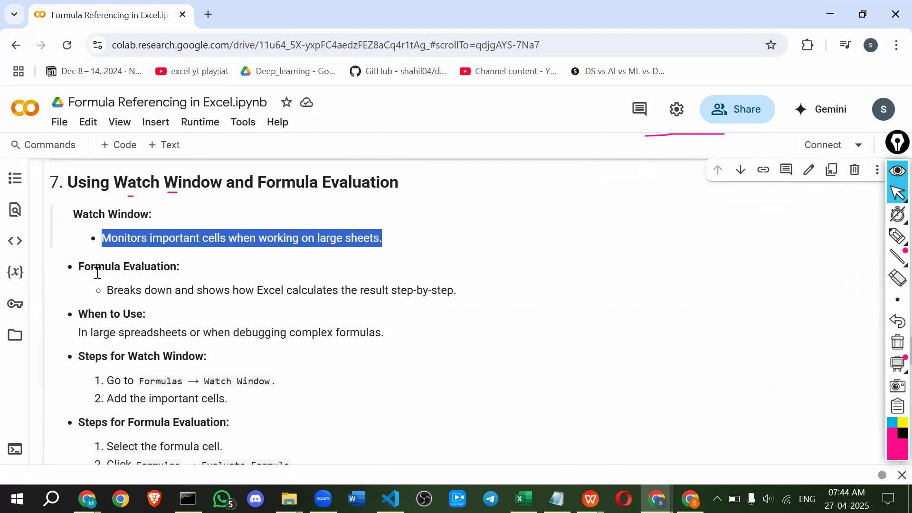
scroll(96, 272, down, 1)
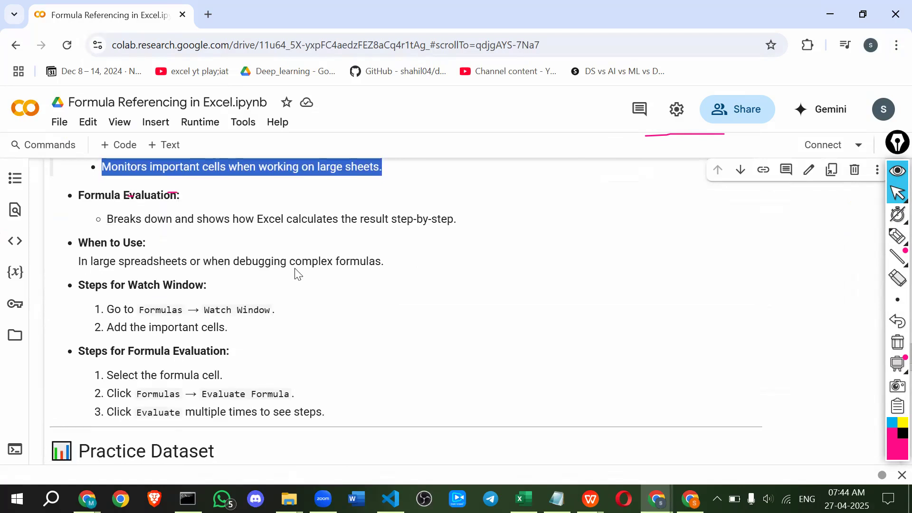
Step: Return to Excel, open the Watch Window and add a watch on cell E9 of Sheet1
key(alt+Tab)
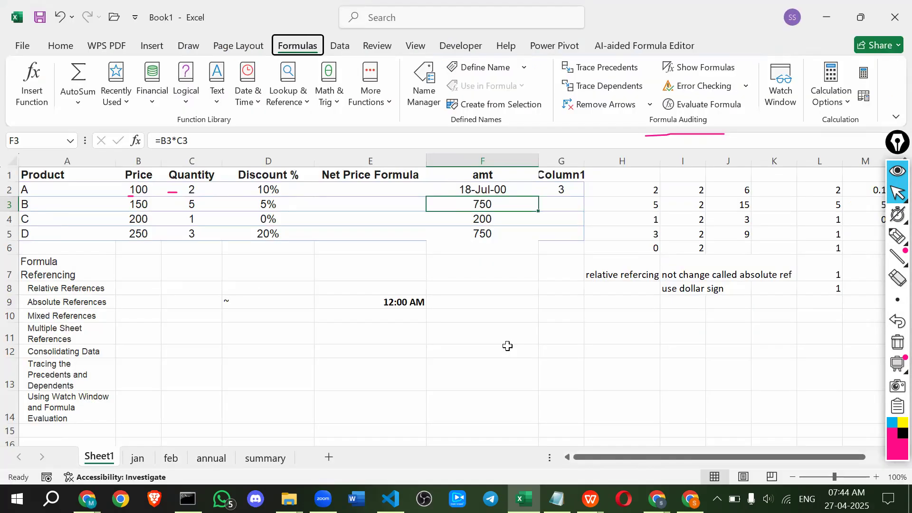
click(503, 349)
click(773, 100)
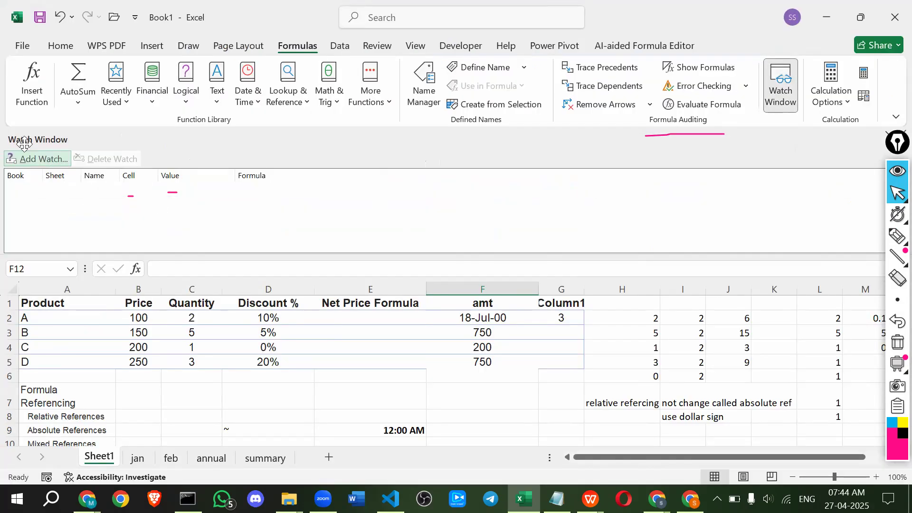
click(33, 160)
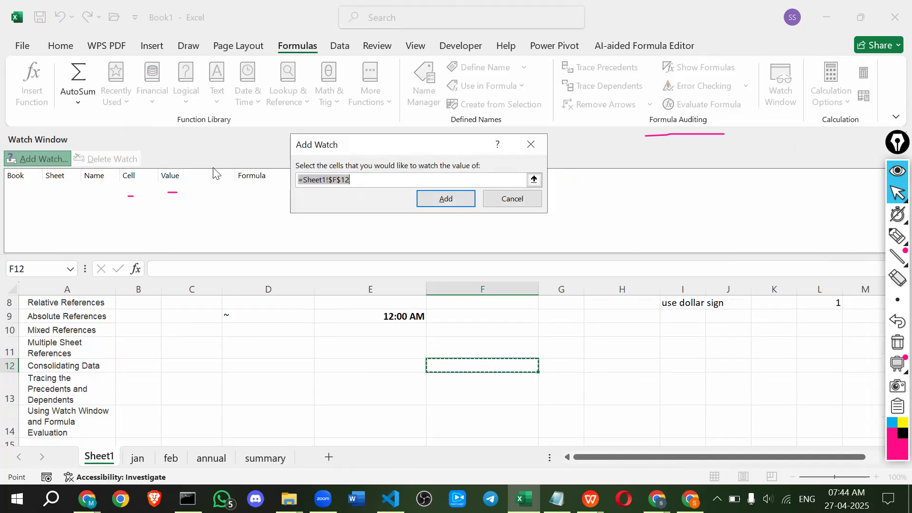
scroll(377, 329, up, 2)
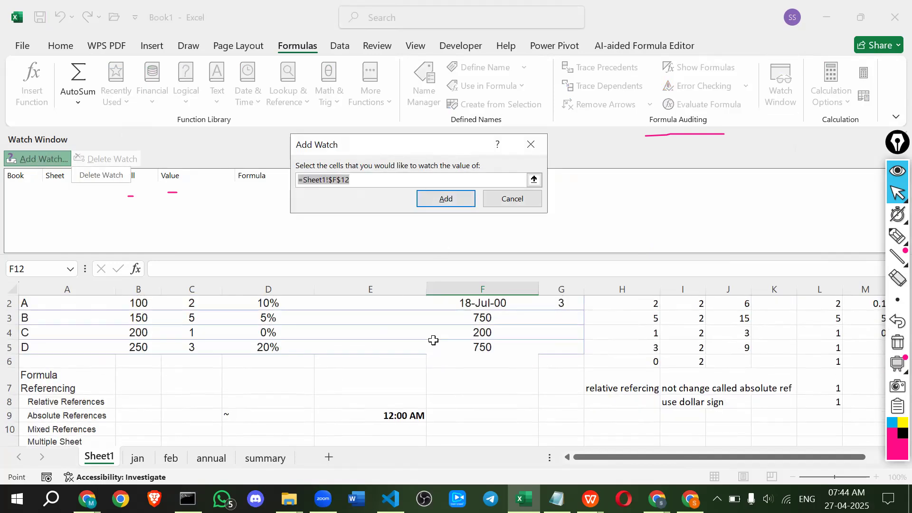
scroll(449, 346, down, 1)
click(363, 371)
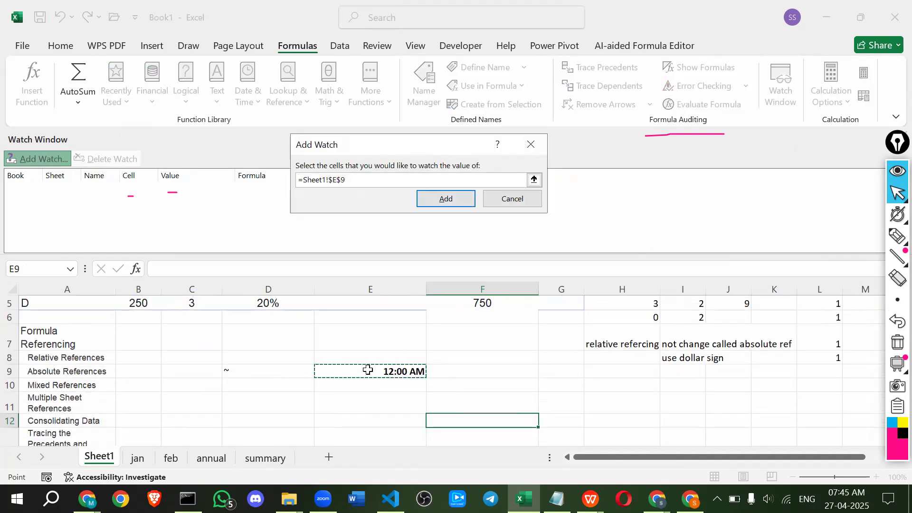
click(443, 200)
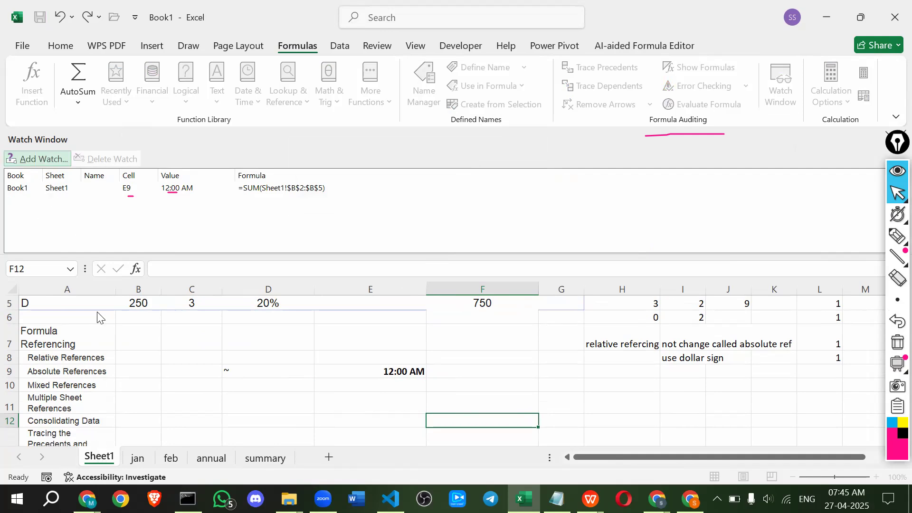
Step: Compare the watch entry with cell E9, delete that watch and close the Watch Window
click(119, 191)
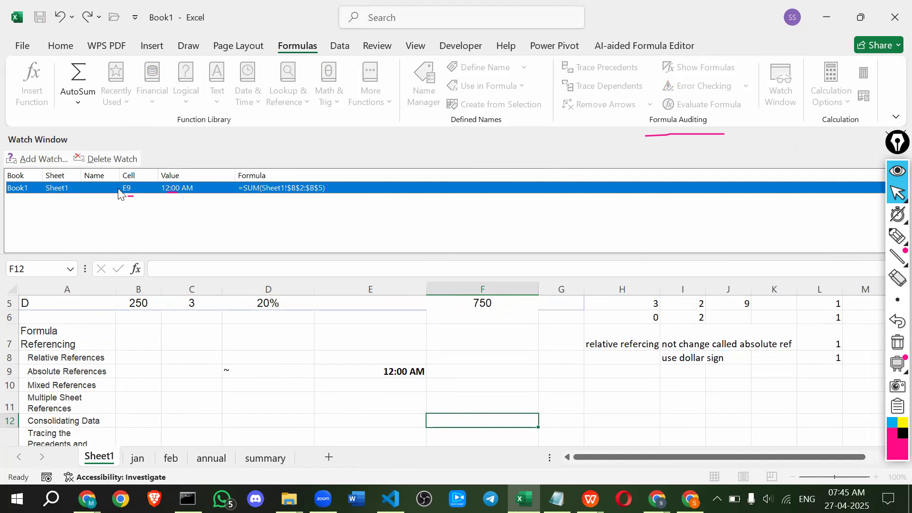
click(407, 375)
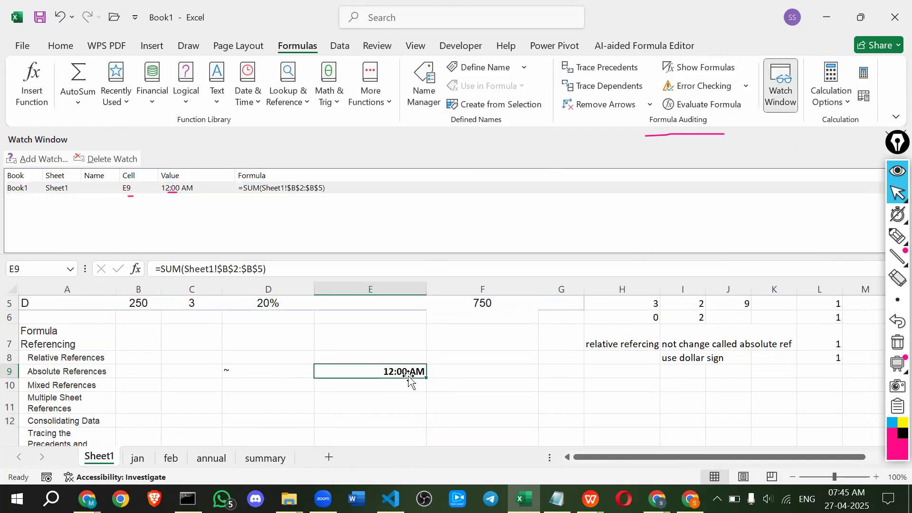
click(176, 188)
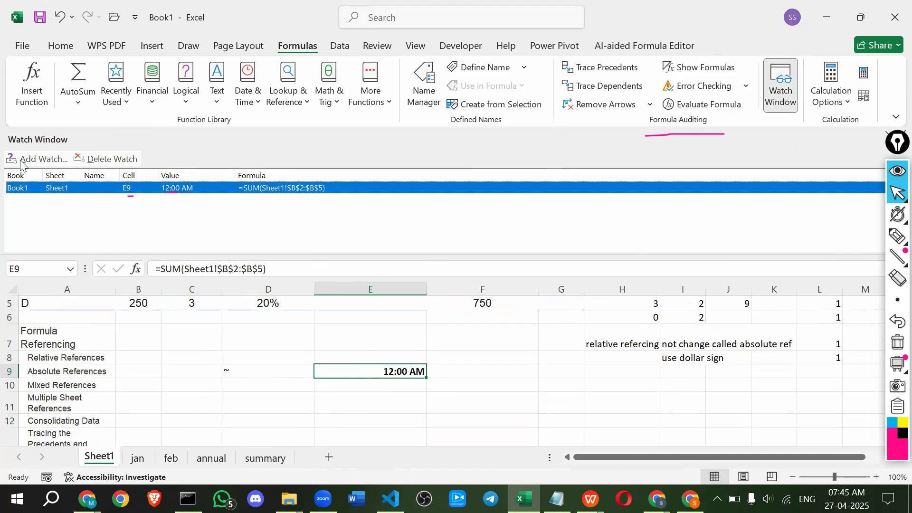
click(93, 160)
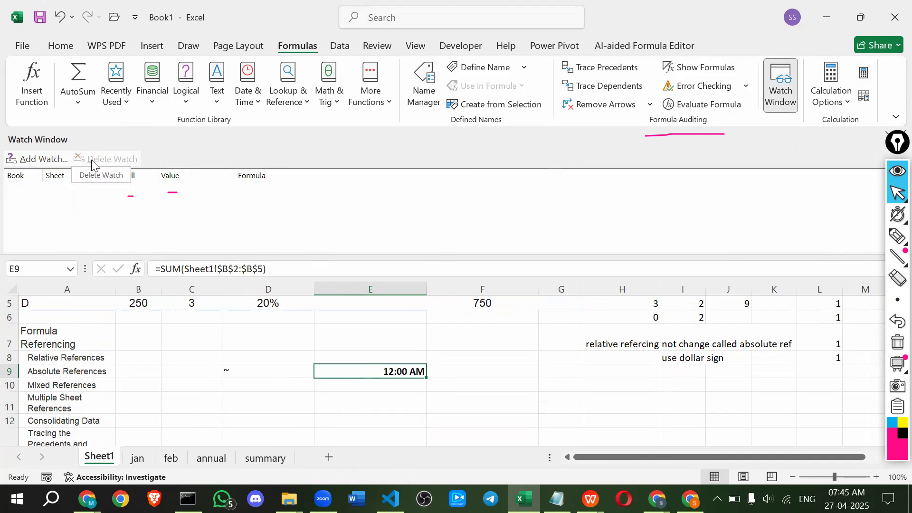
click(789, 86)
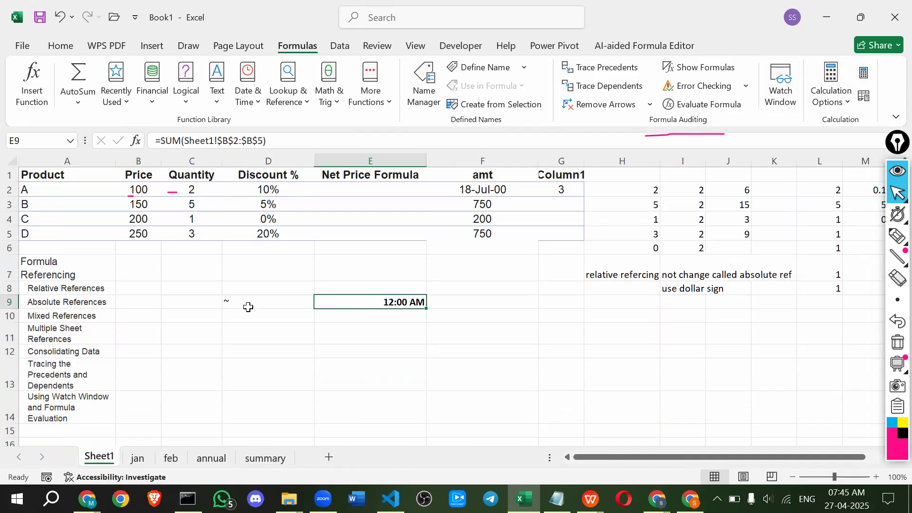
Step: Switch to Notepad and delete the date Jan 21, 2025 after the Formula Referencing heading
key(alt+Tab)
click(677, 156)
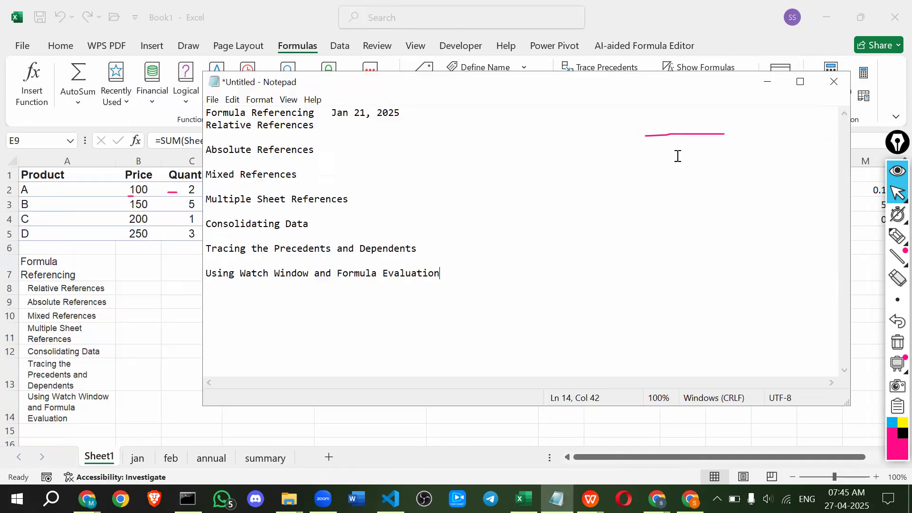
drag(326, 116, 409, 116)
key(BackSpace)
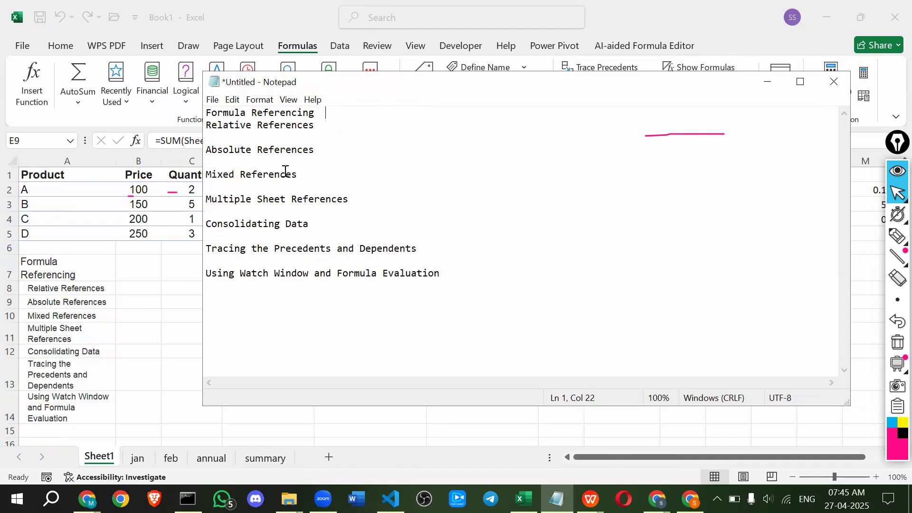
Step: Review the listed topics from Multiple Sheet References through Using Watch Window and Formula Evaluation
click(211, 186)
drag(378, 196, 230, 199)
drag(303, 224, 186, 227)
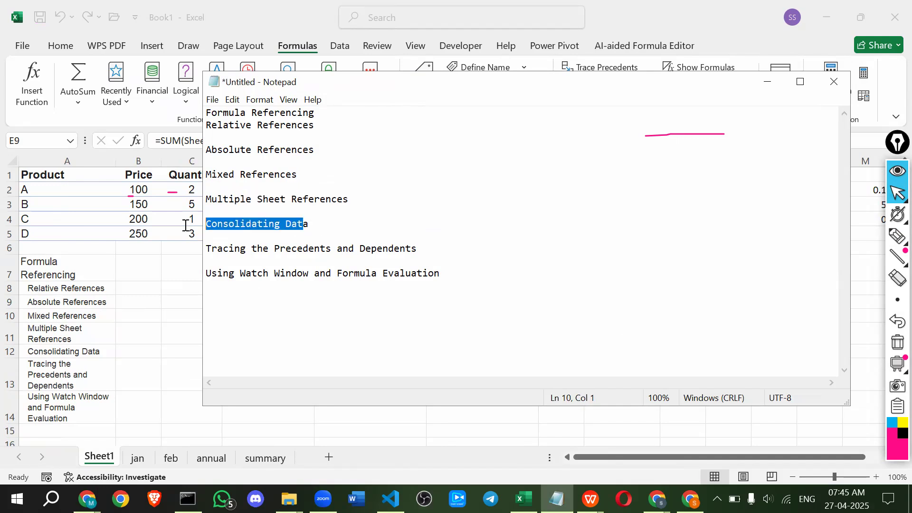
drag(432, 250, 204, 250)
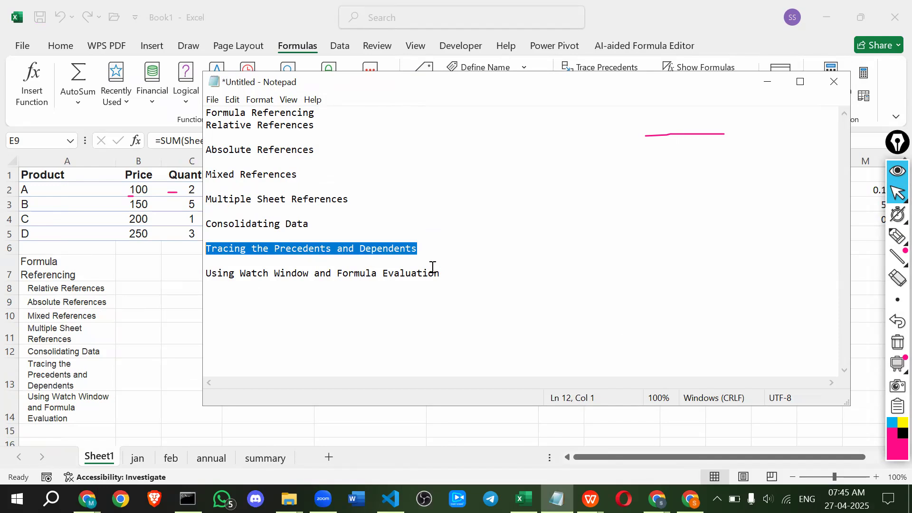
drag(464, 275, 199, 277)
click(384, 339)
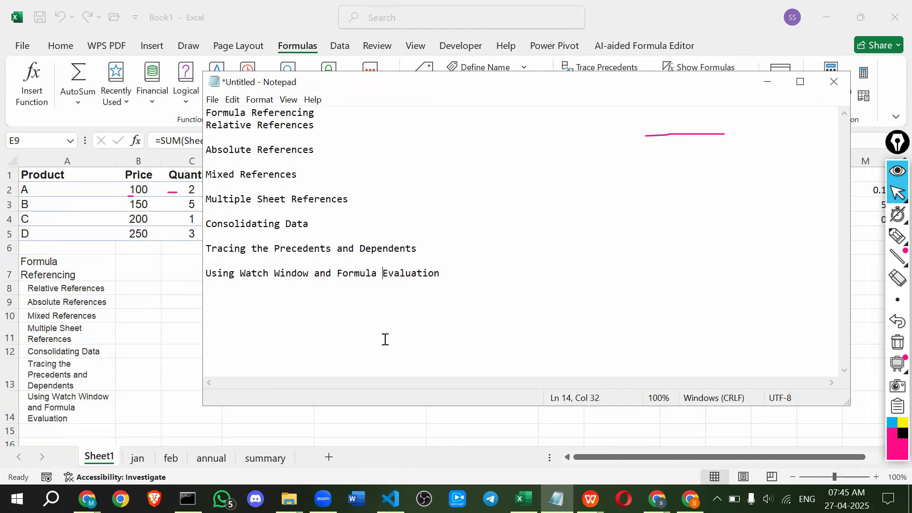
Step: Return to the Excel workbook, select cell D9 and switch to Zoom
click(168, 277)
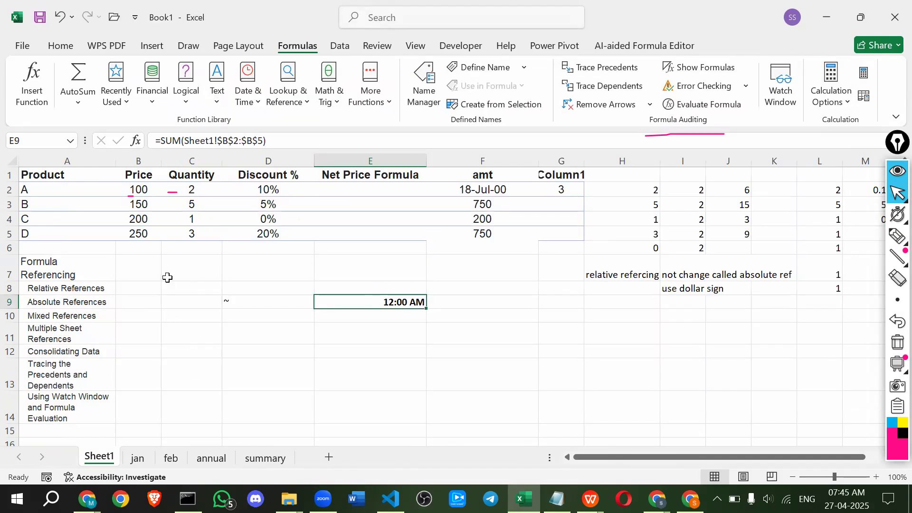
click(228, 300)
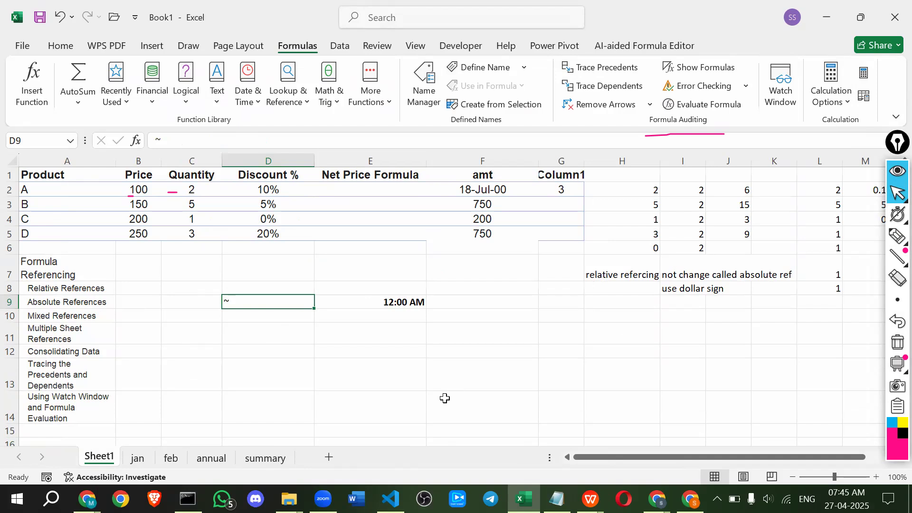
click(323, 499)
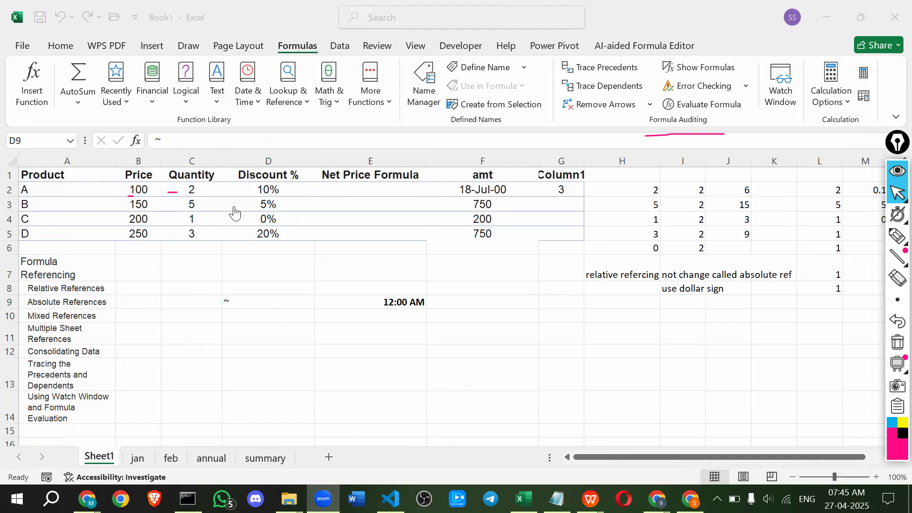